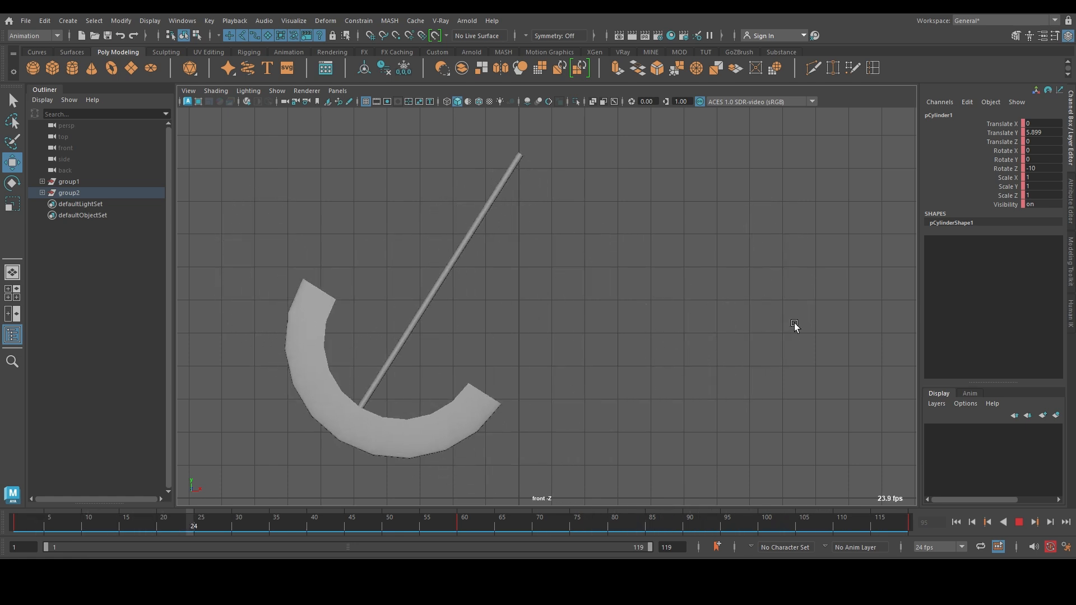
Step: Stop the animation playback and start a new scene, saving the changes to Pendulum 001.ma
left_click(1019, 523)
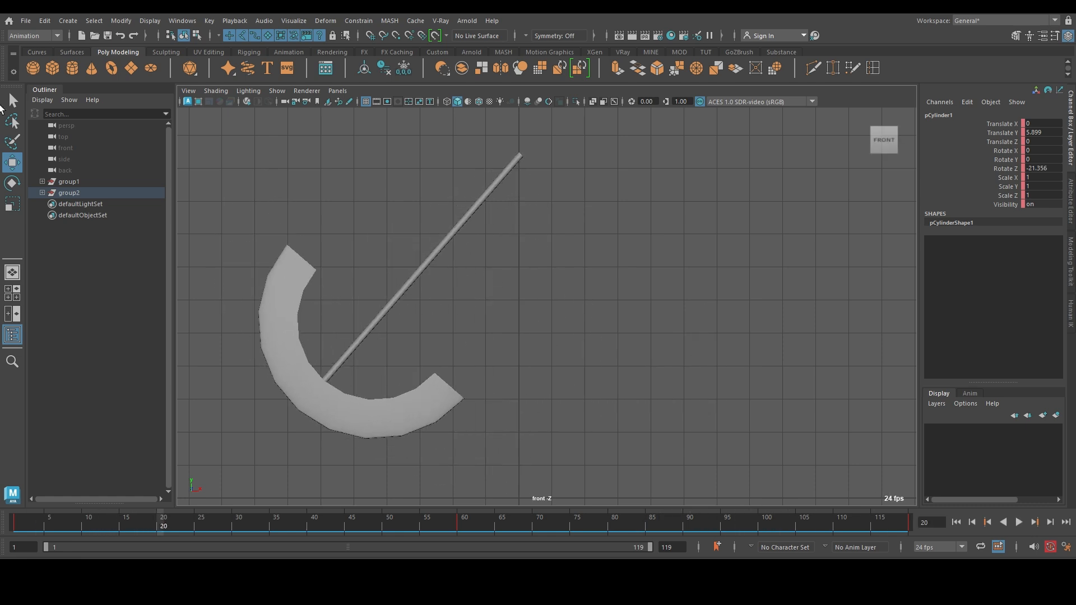
left_click(20, 23)
left_click(49, 44)
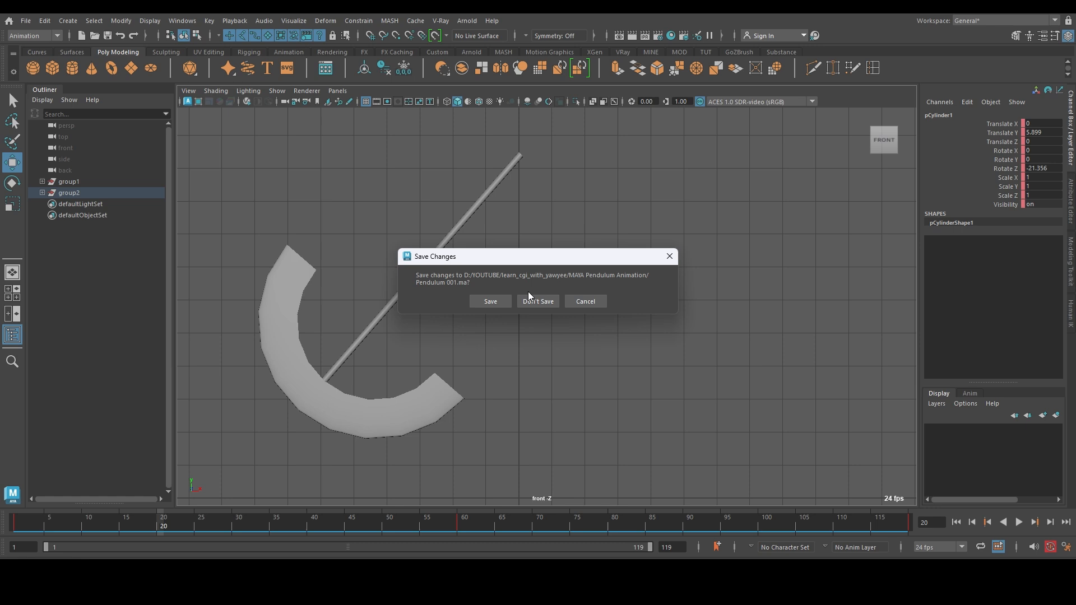
left_click(493, 301)
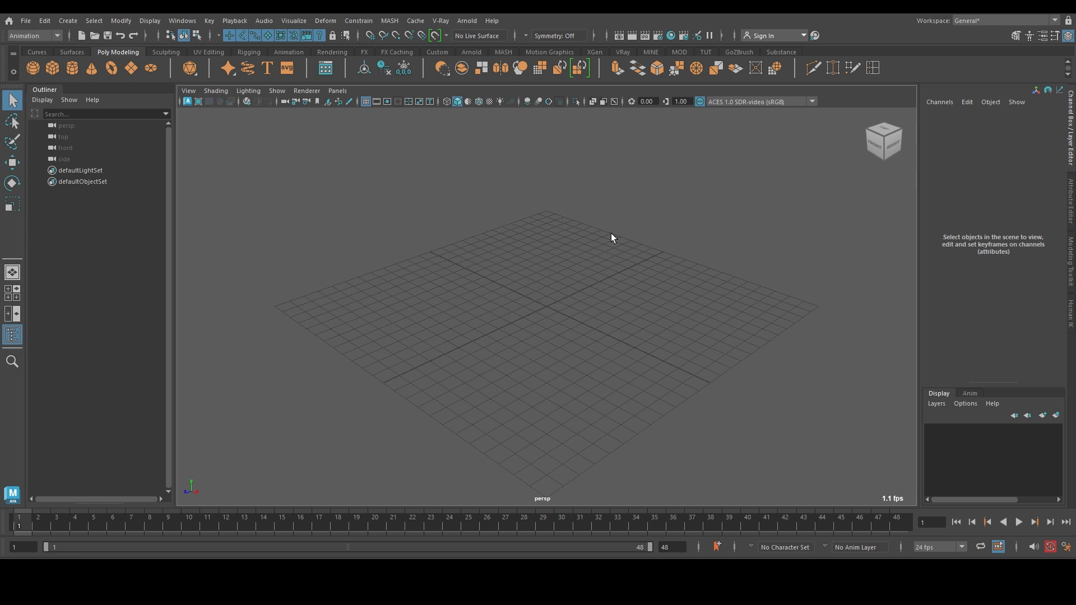
Step: Create a polygon torus at the origin and scale it uniformly to about 4.16
left_click_drag(637, 243, 618, 269, "alt")
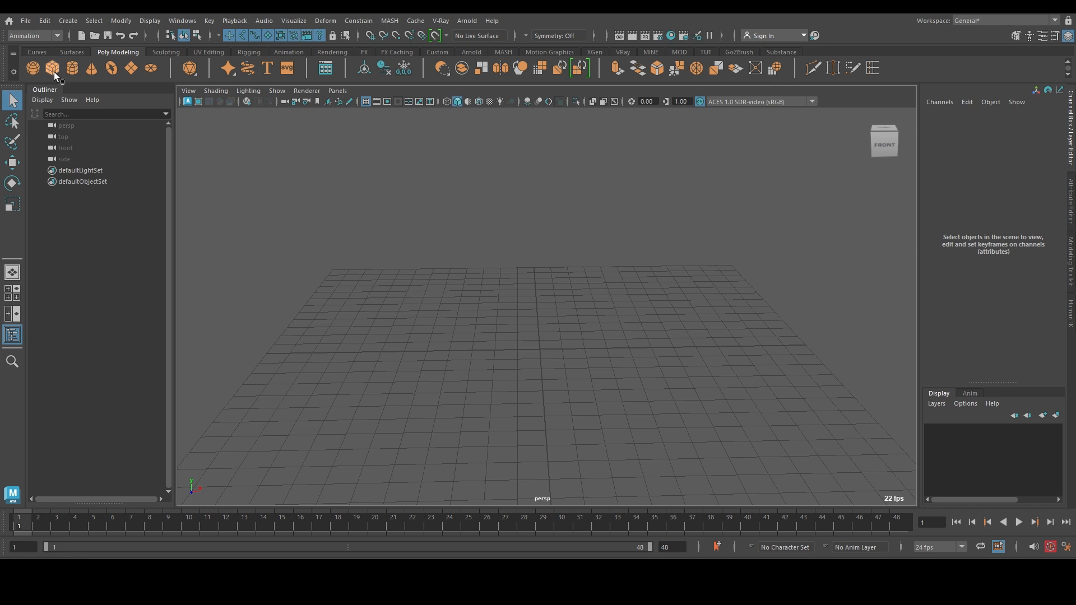
left_click(111, 69)
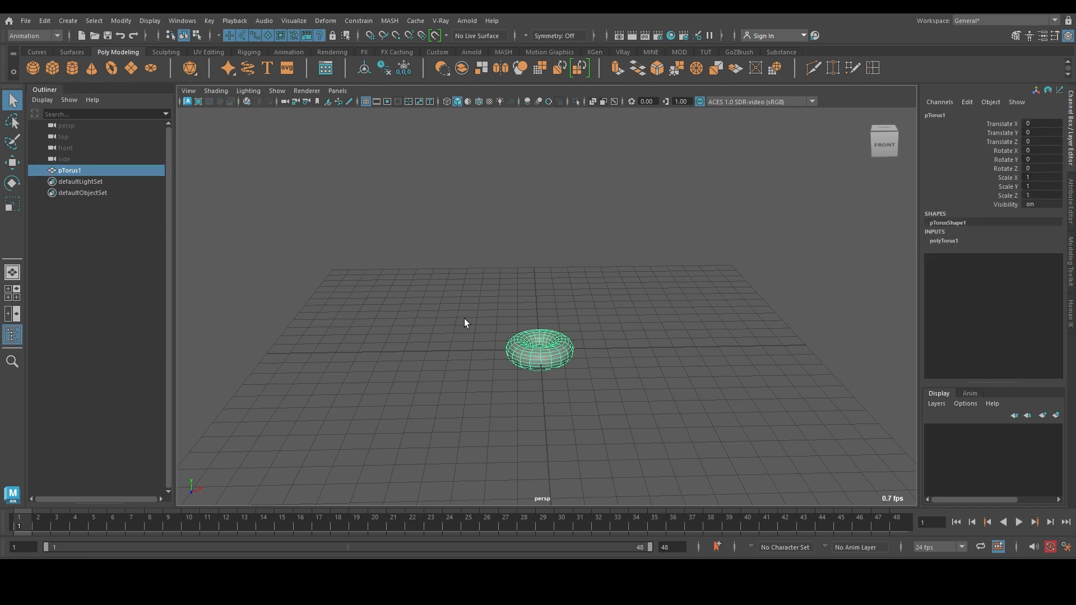
scroll(647, 298, "up", 5)
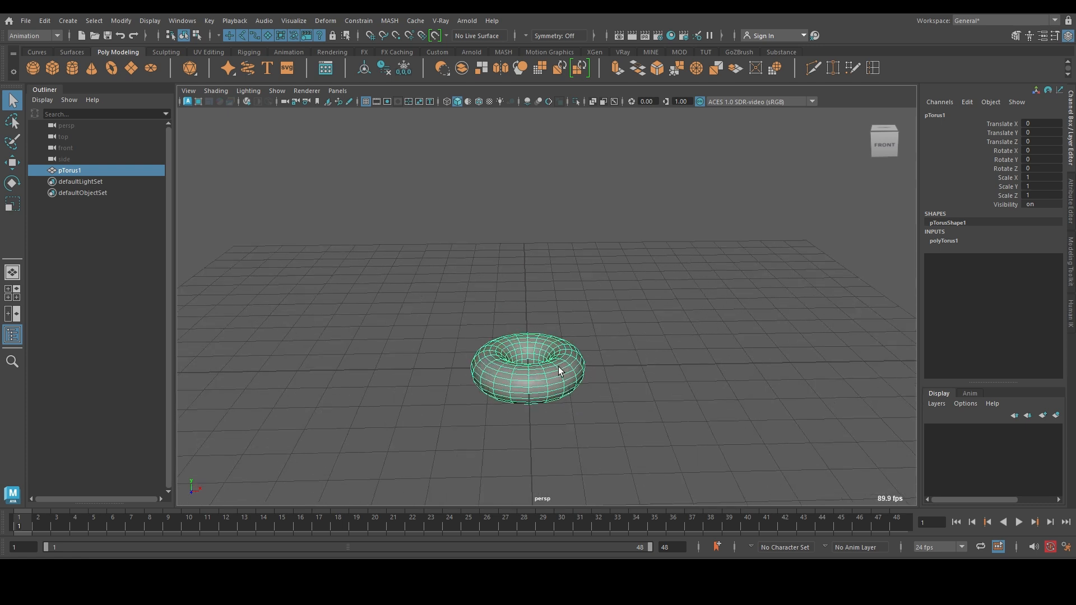
key("r")
left_click_drag(528, 367, 797, 314)
right_click_drag(797, 314, 469, 305, "alt")
left_click_drag(469, 306, 563, 312, "alt")
Step: Try rotating the torus about the X axis to 90 degrees, and undo the rotation
key("e")
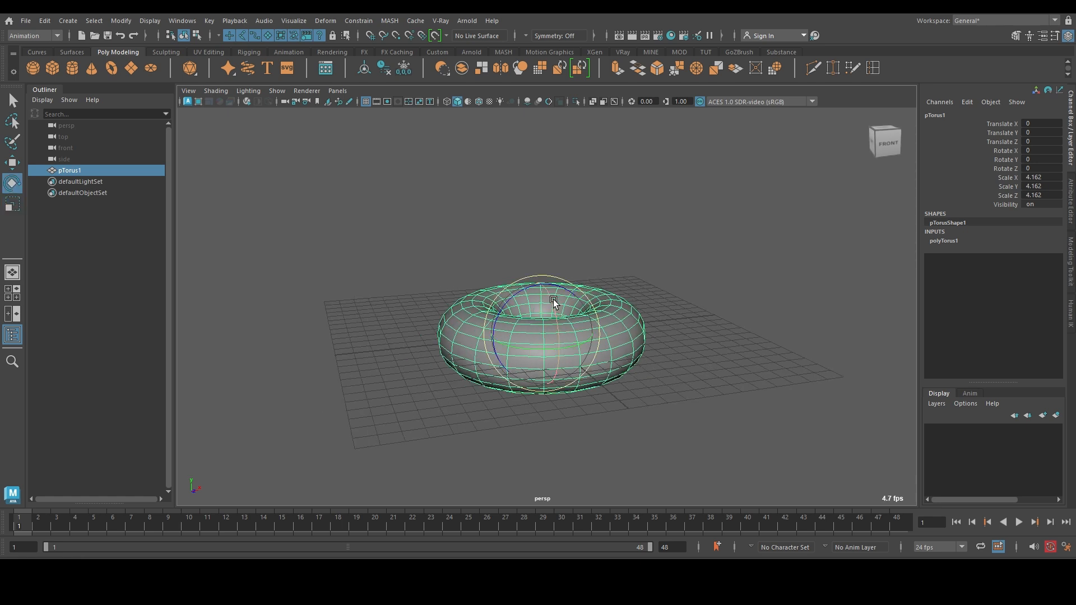
mouse_move(545, 293)
left_mouse_down()
mouse_move(567, 373)
mouse_move(547, 290)
mouse_move(548, 319)
mouse_move(562, 373)
mouse_move(551, 284)
left_mouse_up()
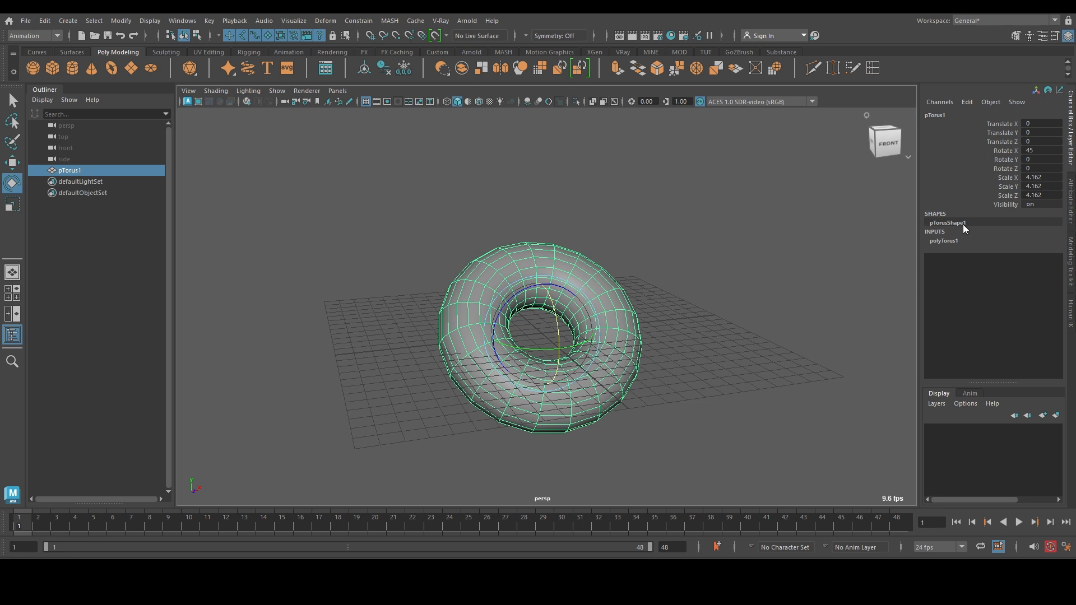
key("ctrl+z")
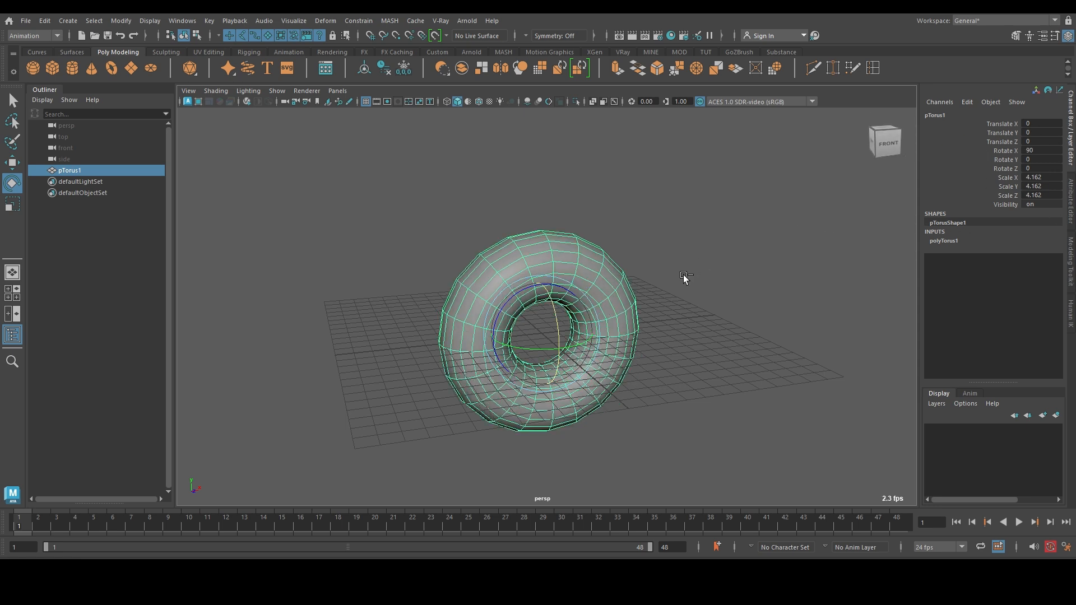
key("ctrl+z")
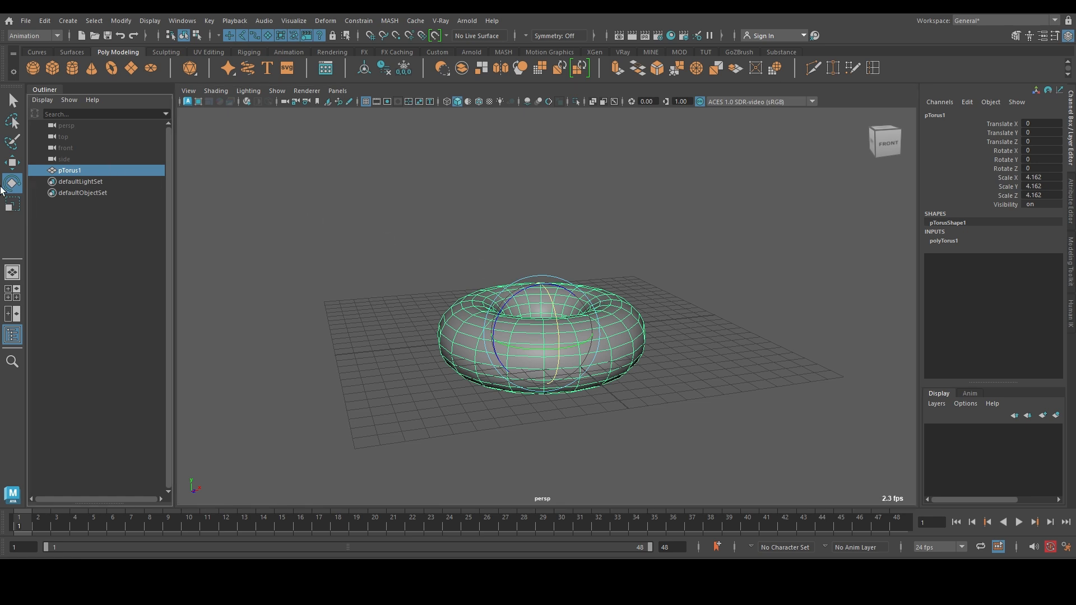
Step: Rotate the torus 90 degrees about the X axis with Discrete Rotate so that it stands upright
key("e")
left_click(548, 300)
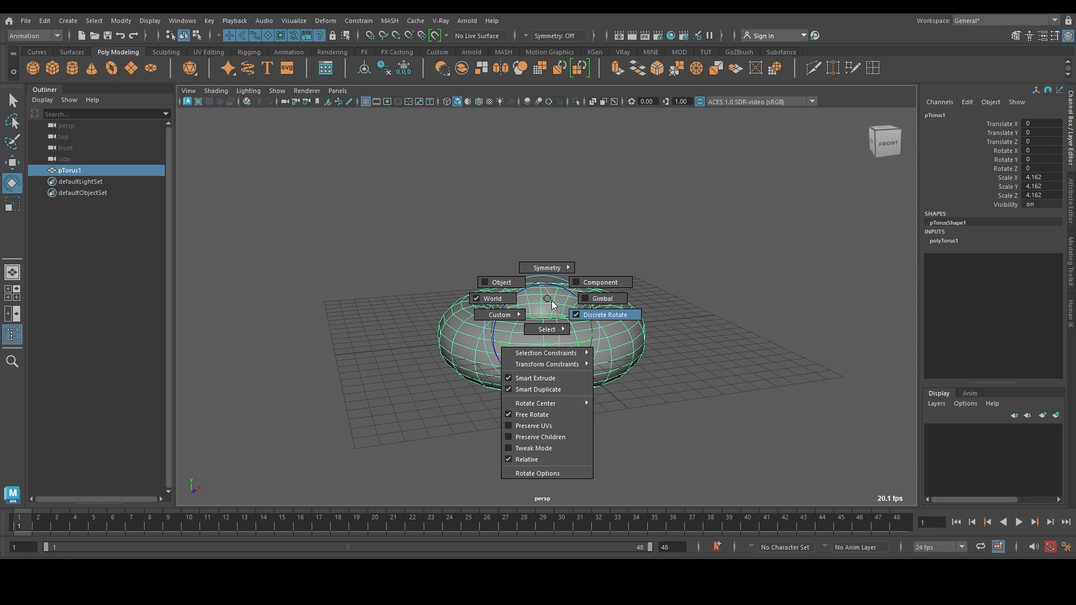
left_click_drag(552, 301, 550, 300)
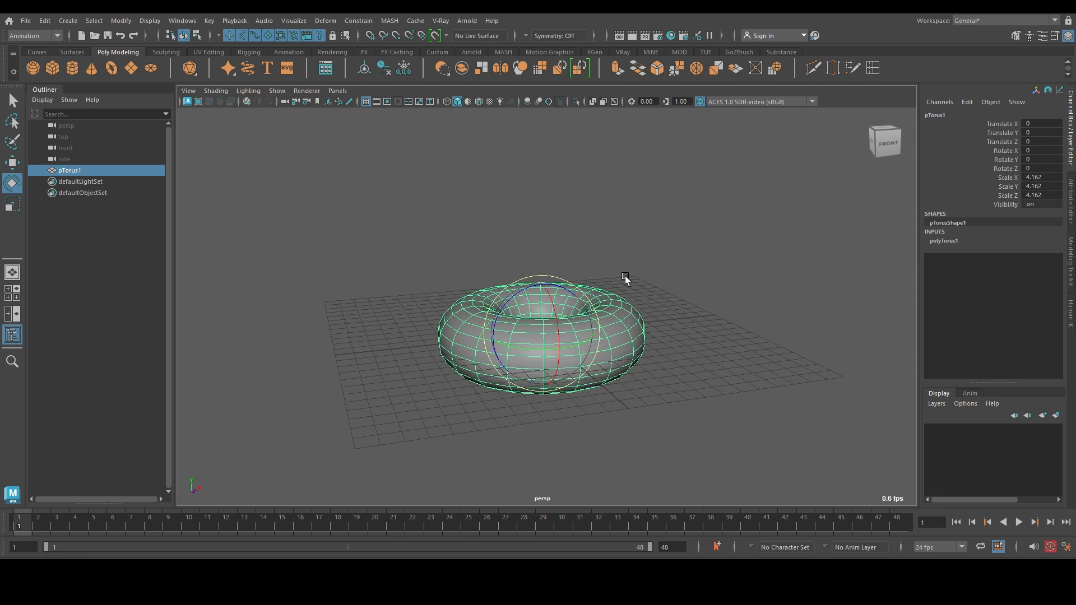
left_click_drag(546, 291, 626, 234)
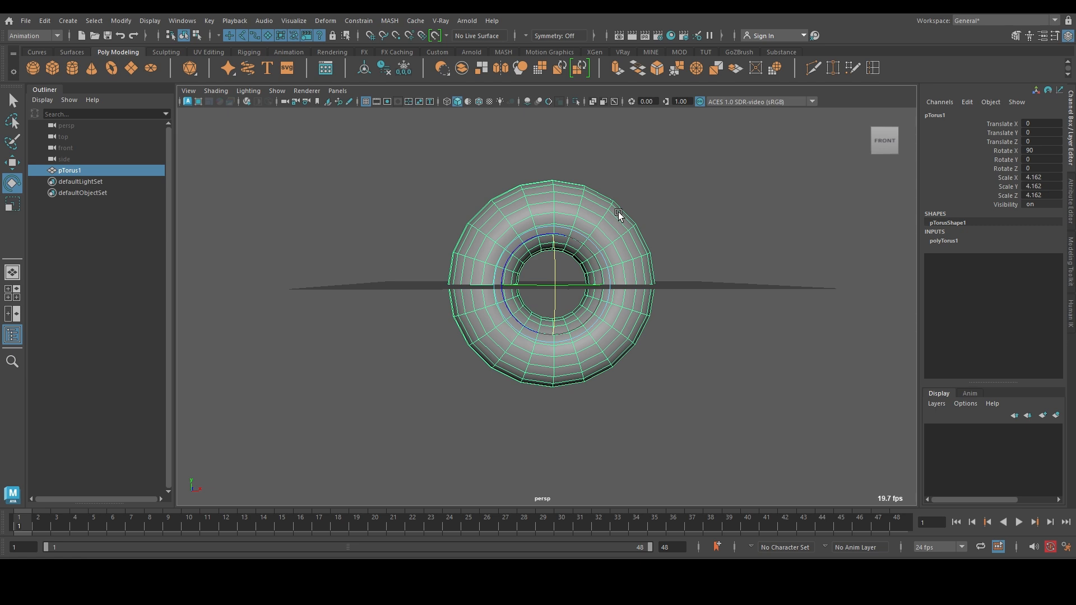
Step: Switch to the orthographic front view and select the torus
key("space")
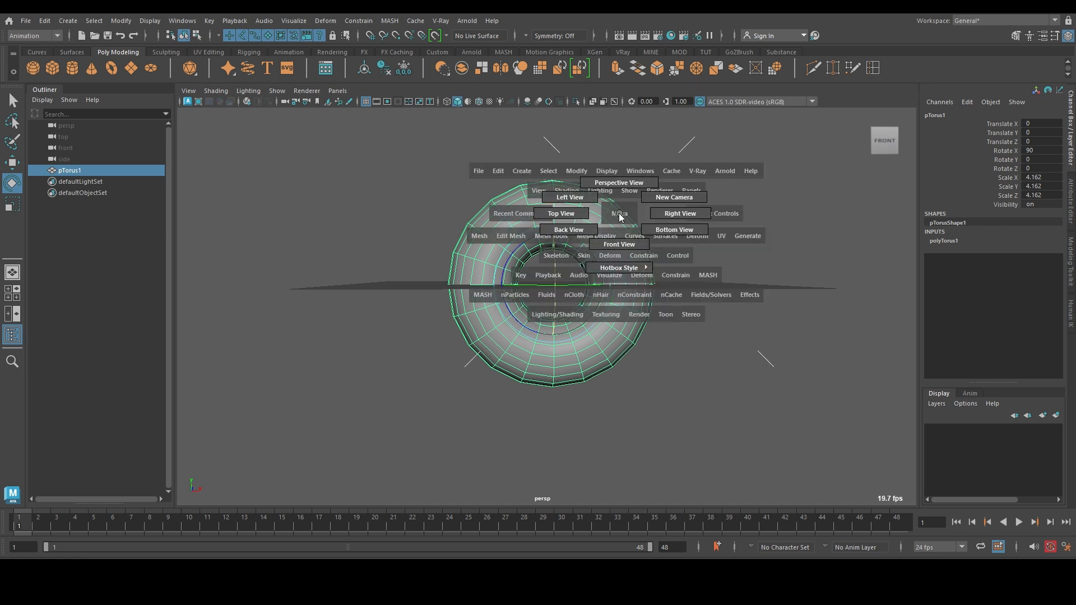
left_click_drag(621, 218, 674, 139)
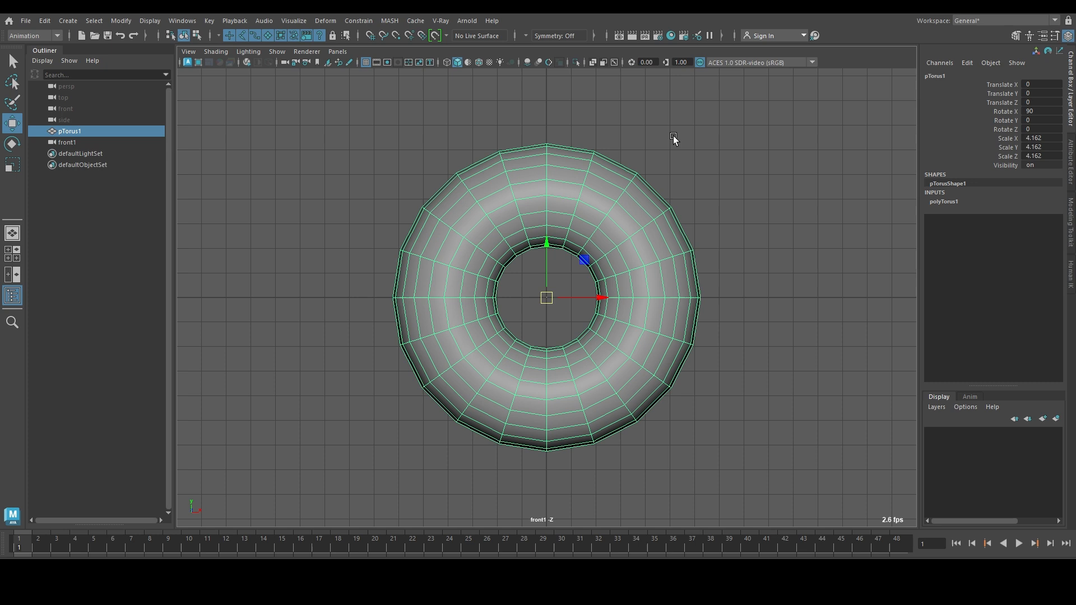
right_click_drag(661, 202, 641, 172, "alt")
middle_click_drag(548, 89, 546, 128, "alt")
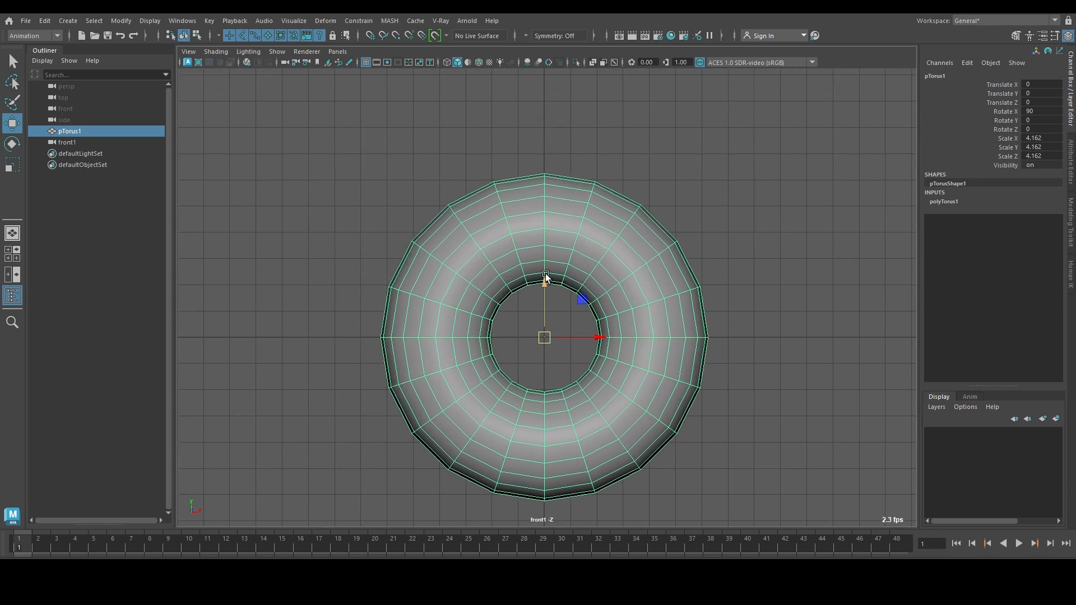
right_click_drag(585, 261, 697, 164)
left_click(688, 170)
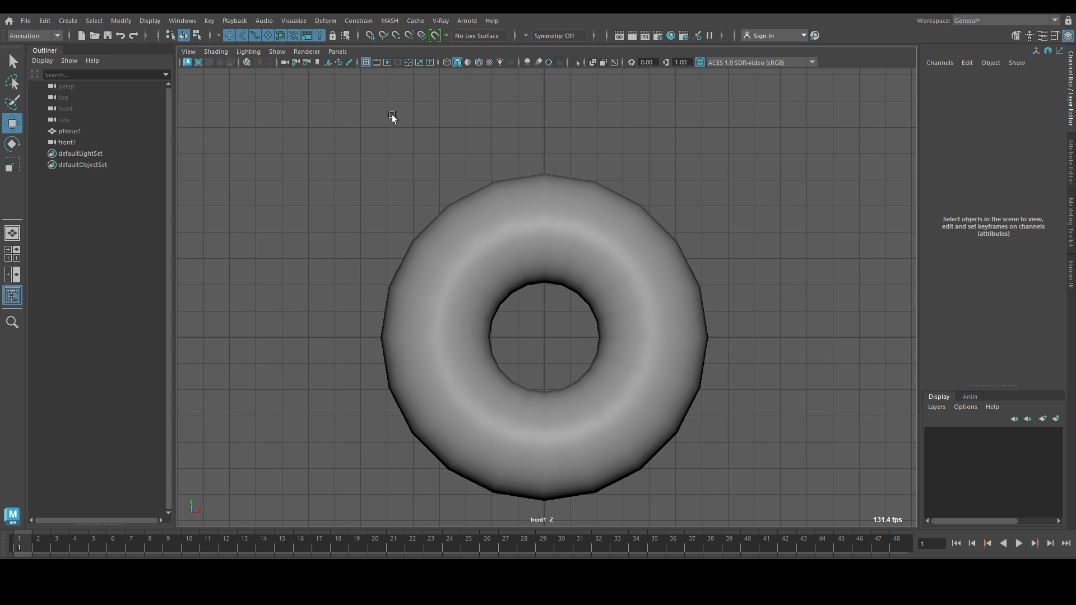
left_click(623, 216)
right_click_drag(709, 199, 613, 218, "alt")
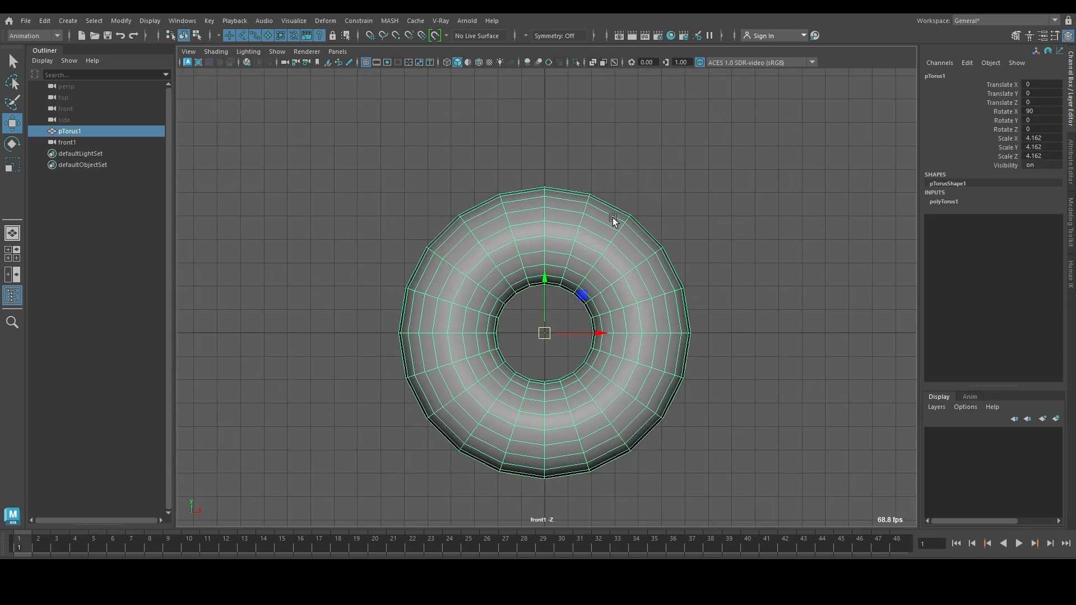
middle_click_drag(532, 187, 548, 186, "alt")
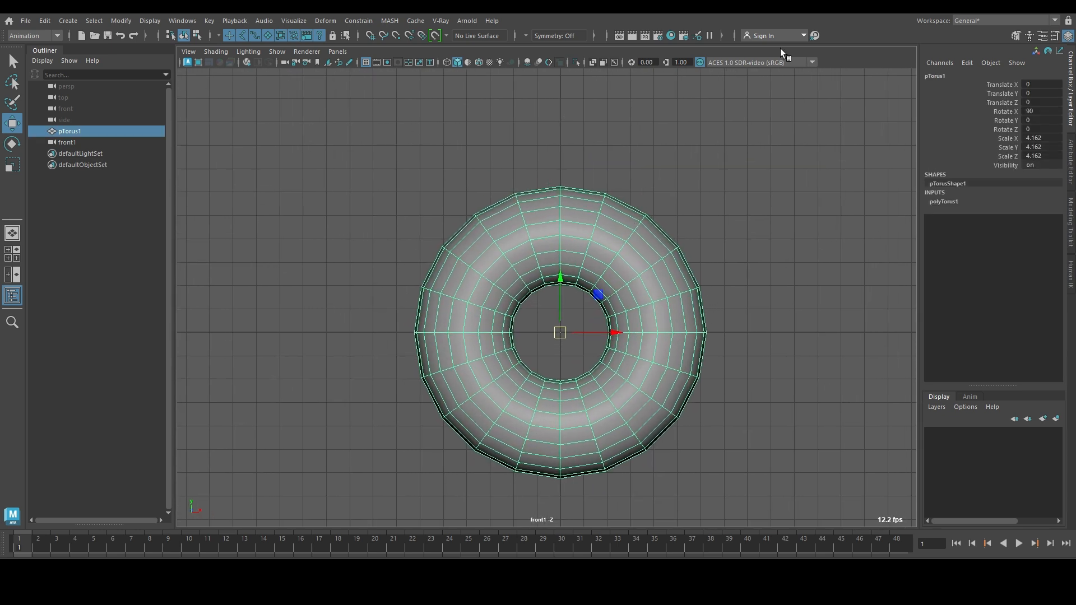
Step: Delete all faces in the upper half of the torus, leaving the lower U-shaped half
right_click(768, 192)
right_click_drag(768, 193, 768, 193)
key("F11")
left_click_drag(328, 166, 798, 322)
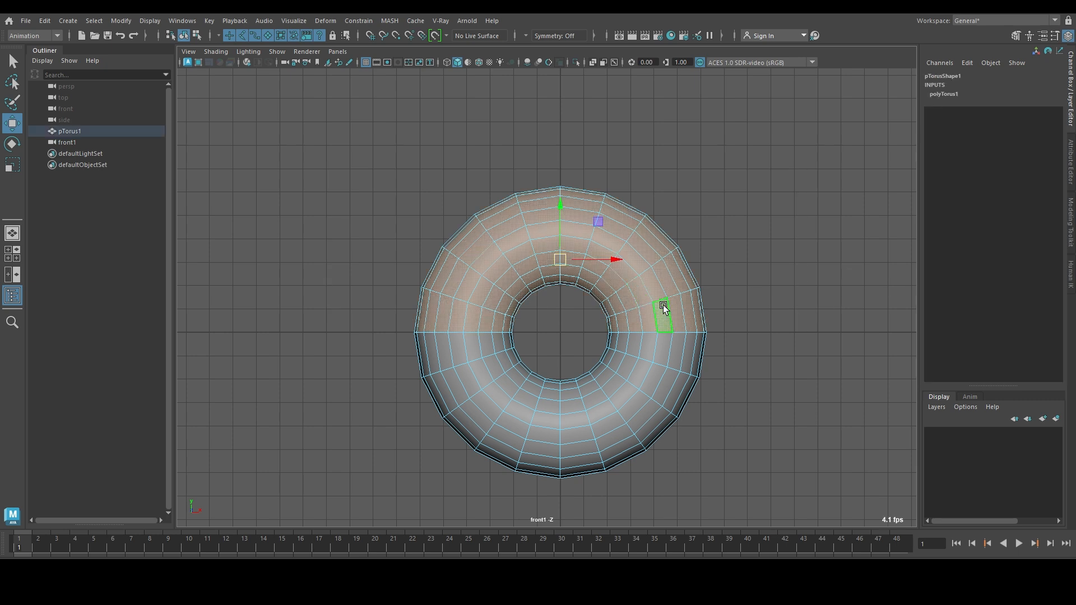
key("Delete")
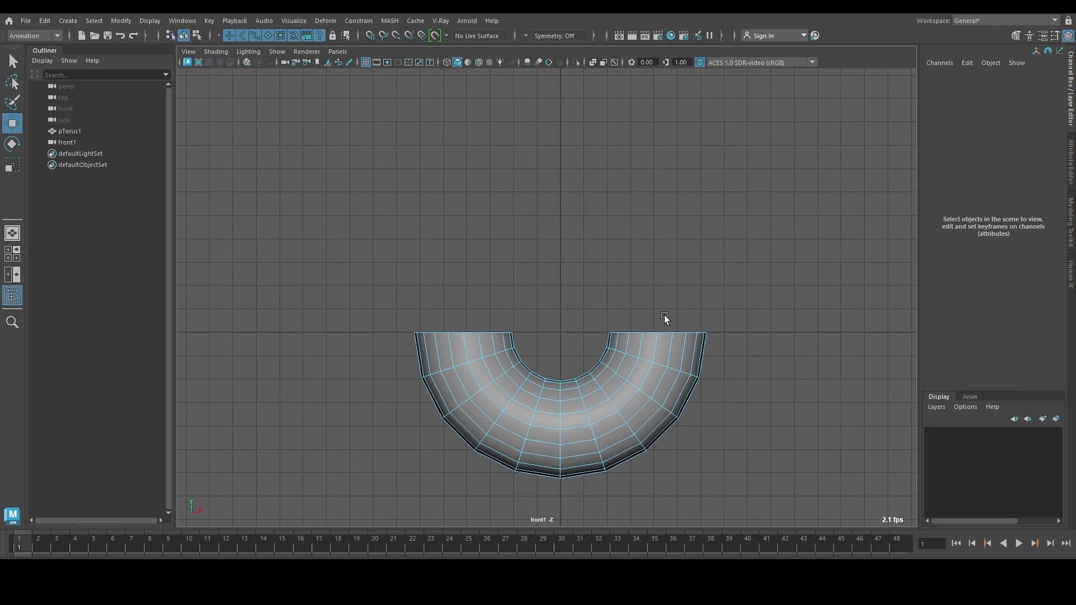
Step: Return to object mode, switch to the perspective view and select the half torus
left_click(662, 340)
right_click(680, 345)
right_click_drag(680, 345, 722, 224)
left_click(694, 261)
key("space")
left_click(667, 321)
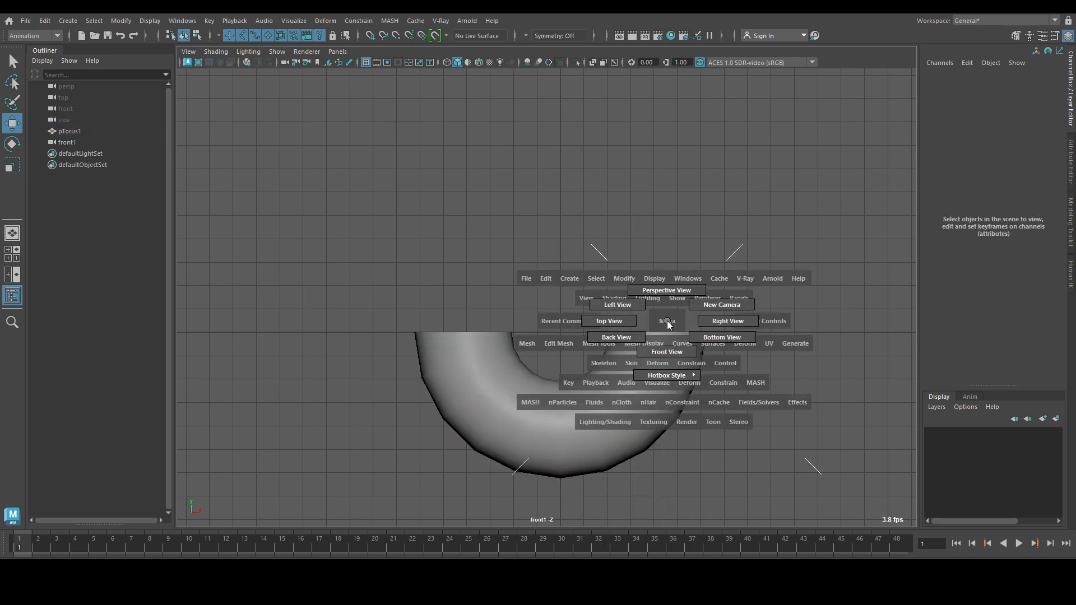
left_click_drag(668, 321, 659, 281)
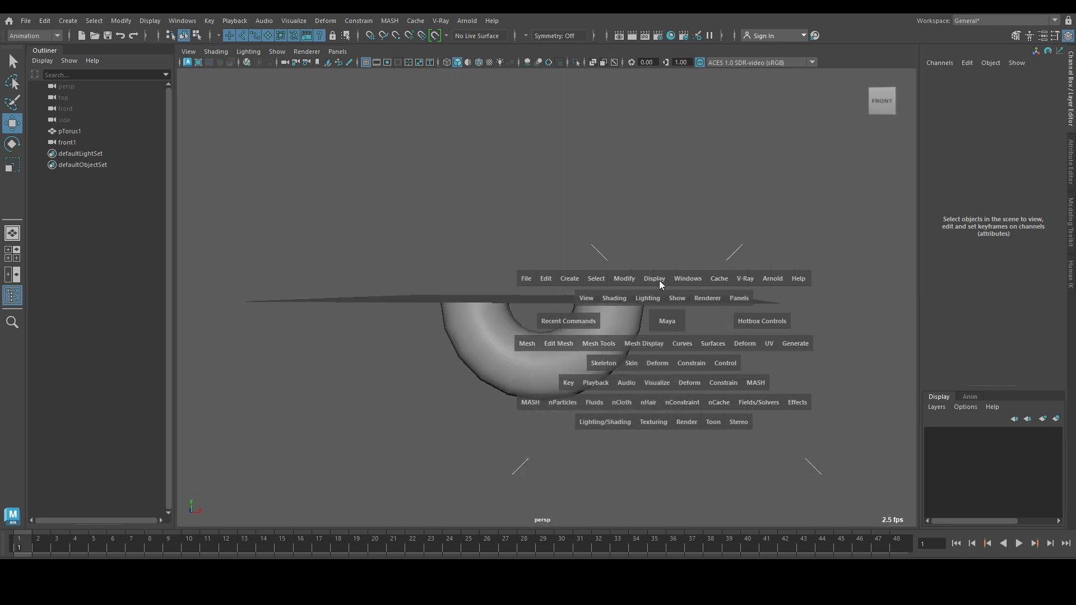
scroll(622, 342, "up", 4)
left_click(636, 349)
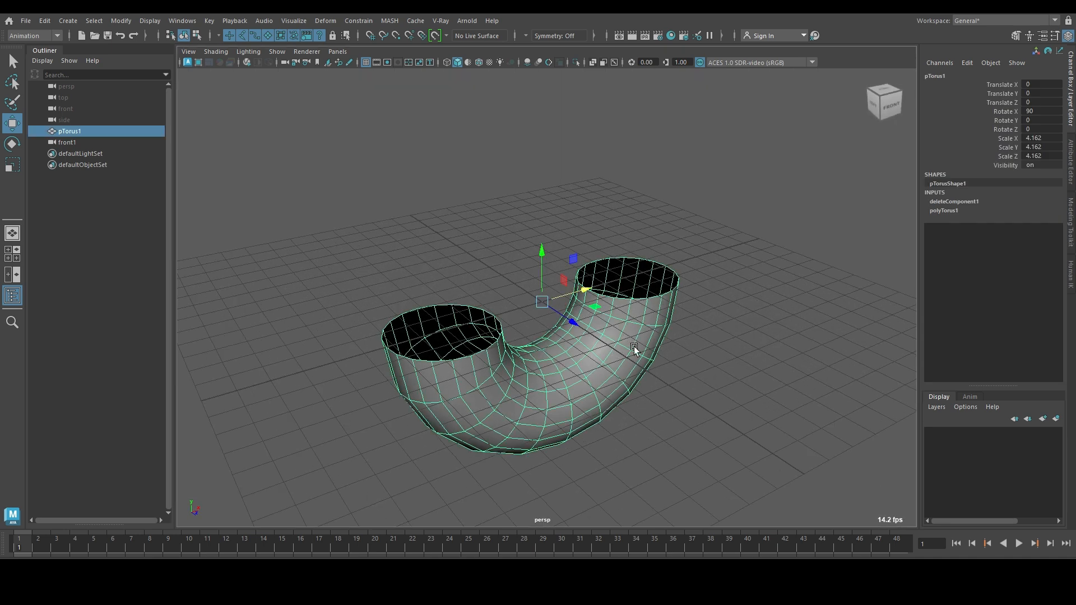
left_click_drag(769, 336, 714, 307, "alt")
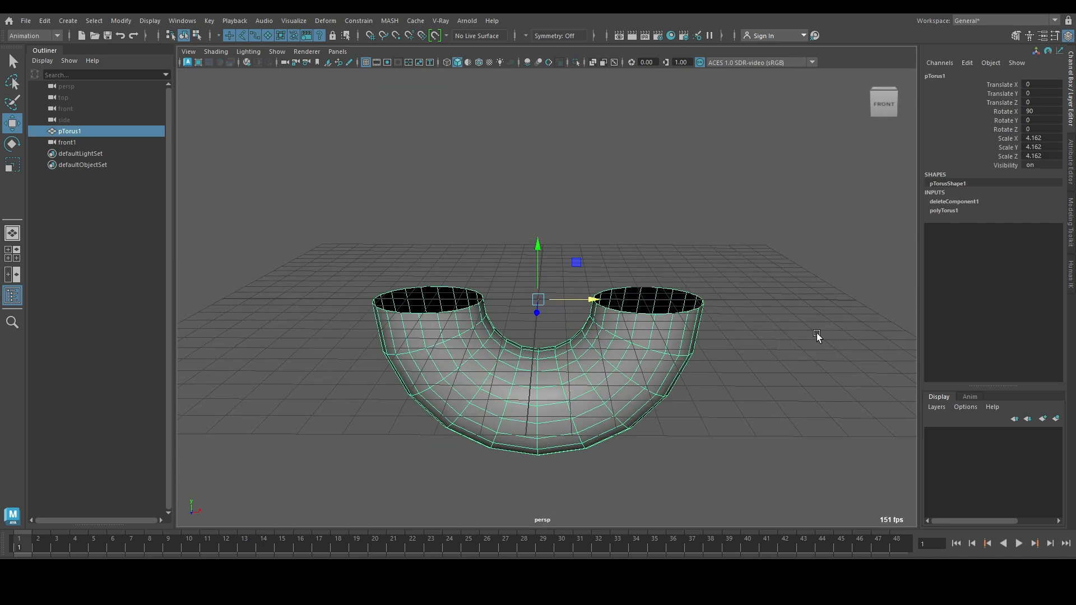
left_click_drag(506, 250, 507, 305, "alt")
Step: Scale the vertices of the half torus's left opening together into a near point and move them to the outer edge
key("r")
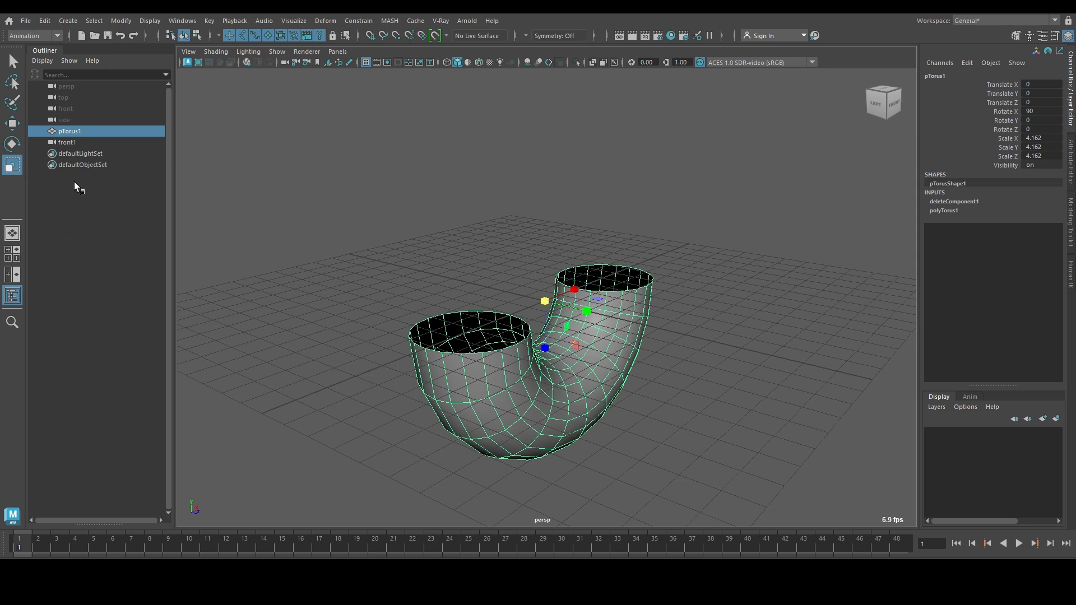
left_click_drag(583, 314, 441, 317)
right_click_drag(438, 307, 345, 257)
left_click_drag(360, 267, 395, 292, "alt")
right_click_drag(419, 312, 361, 259)
left_click_drag(307, 248, 506, 311)
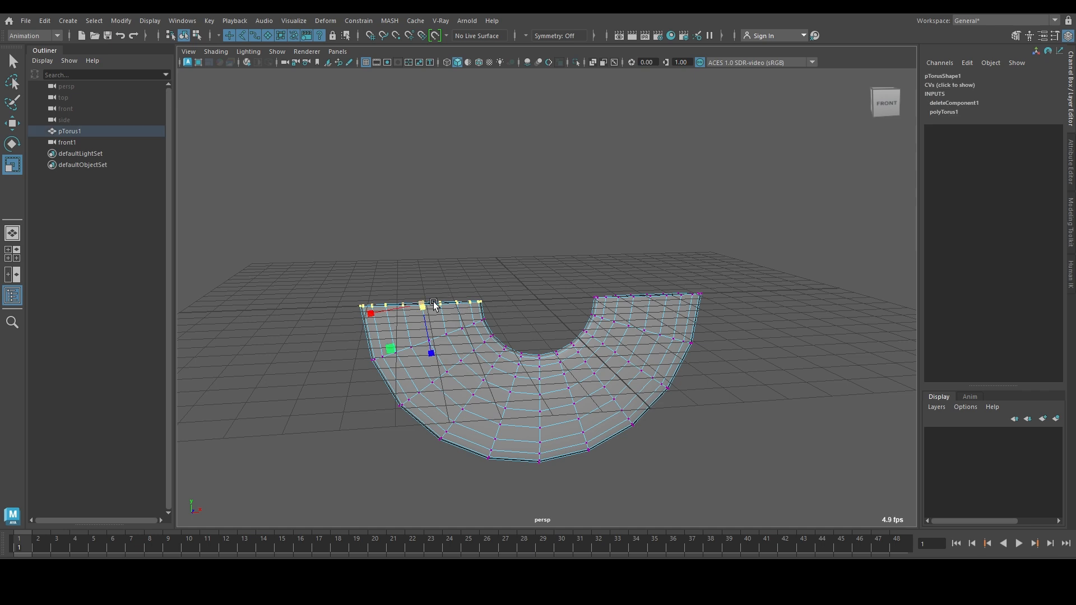
left_click_drag(433, 301, 384, 326, "alt")
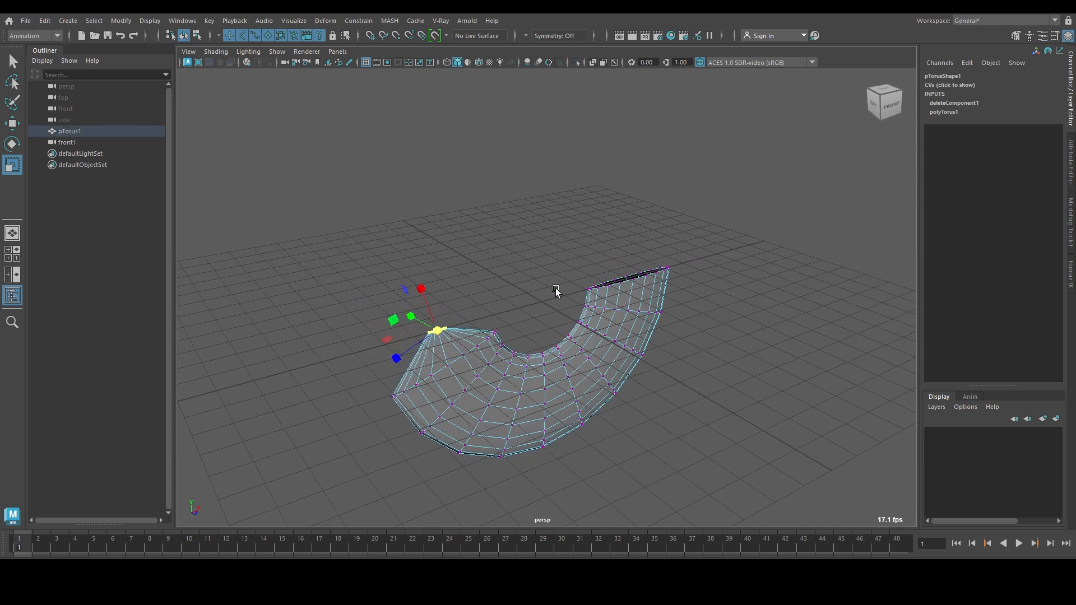
left_click_drag(556, 288, 404, 312, "alt")
key("w")
Step: Scale the vertices of the right opening together into a near point and move them outward to form a matching tip
left_click_drag(531, 258, 733, 304)
key("r")
left_click_drag(649, 296, 599, 288)
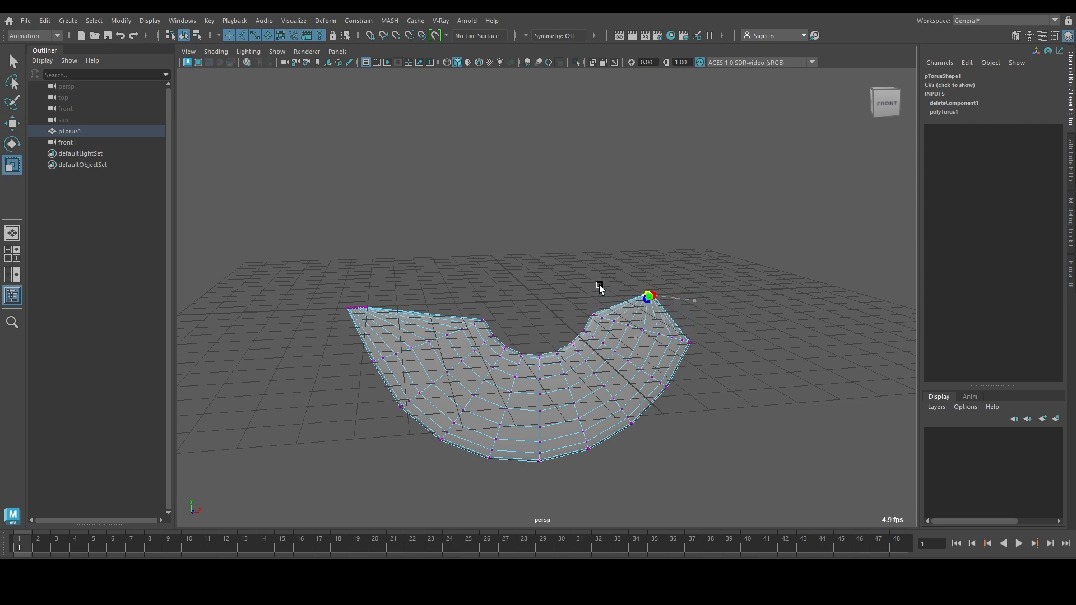
key("w")
left_click_drag(699, 297, 756, 294)
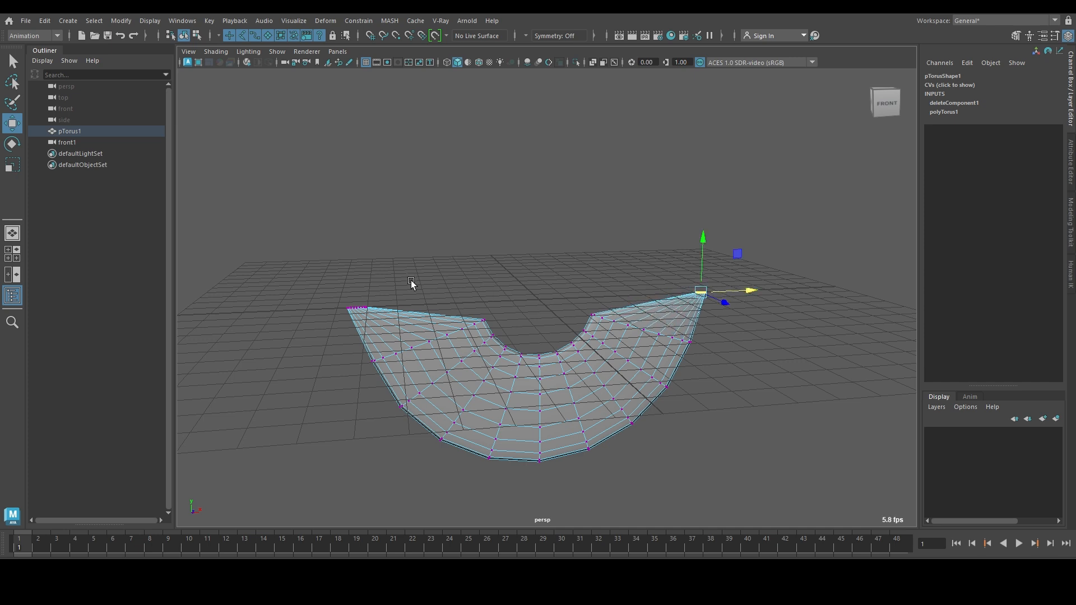
Step: Switch to the front view and select the inner corner vertices on both sides of the blade
scroll(448, 302, "up", 3)
key("space")
left_click_drag(526, 324, 526, 350)
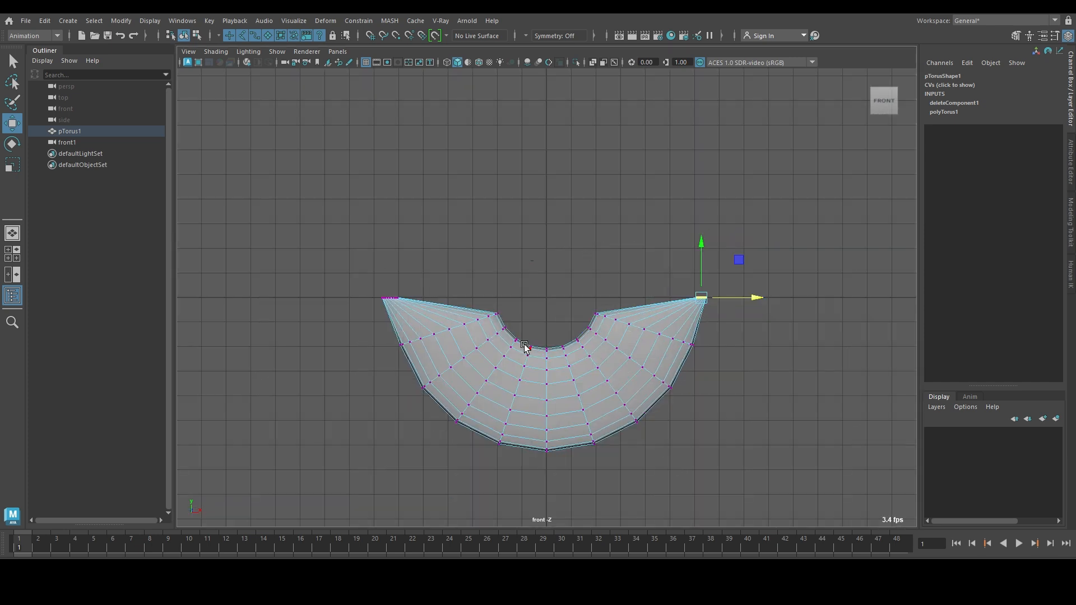
scroll(642, 312, "up", 2)
key("space")
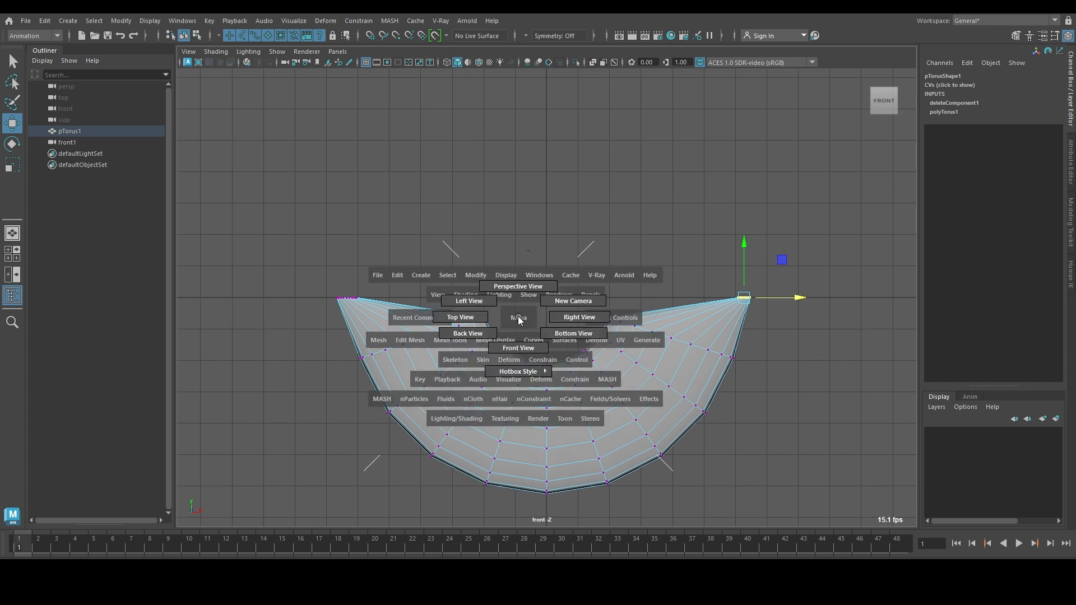
left_click_drag(519, 319, 517, 347)
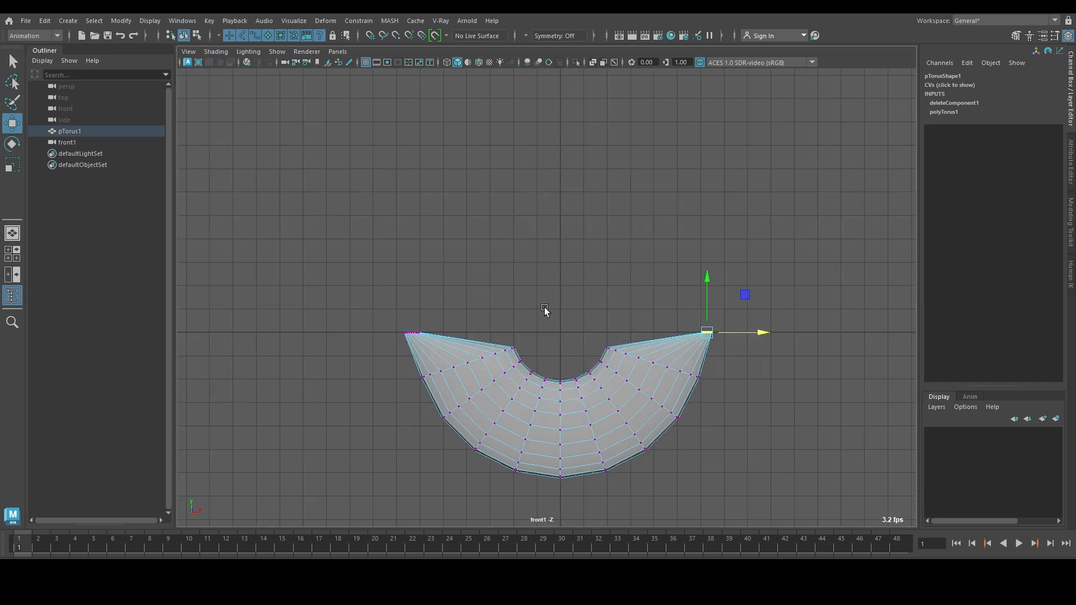
middle_click_drag(544, 311, 608, 252, "alt")
scroll(605, 262, "up", 2)
left_click_drag(597, 269, 558, 303)
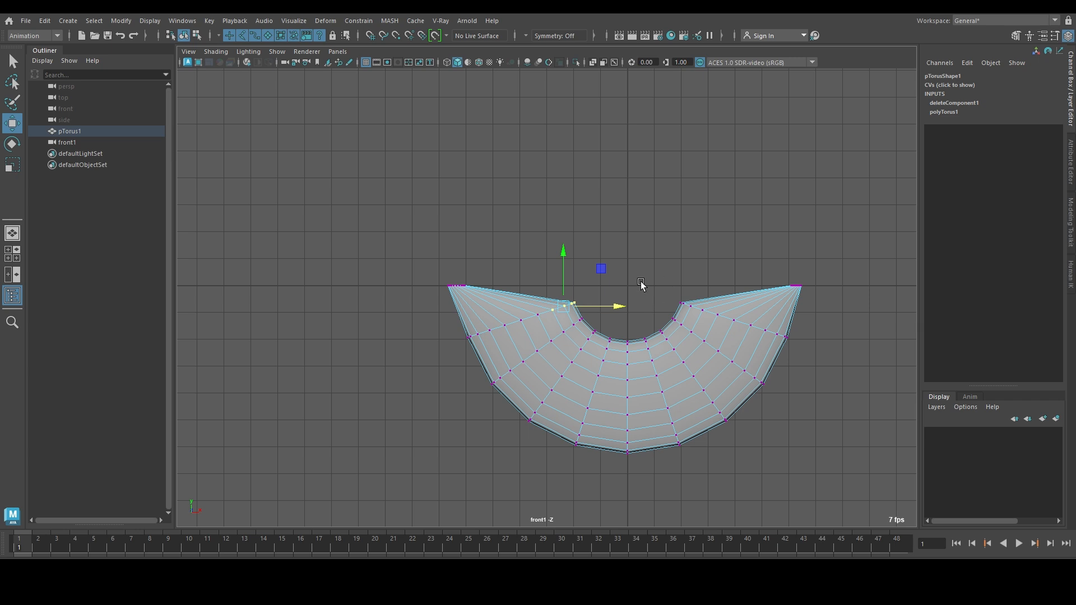
key("q")
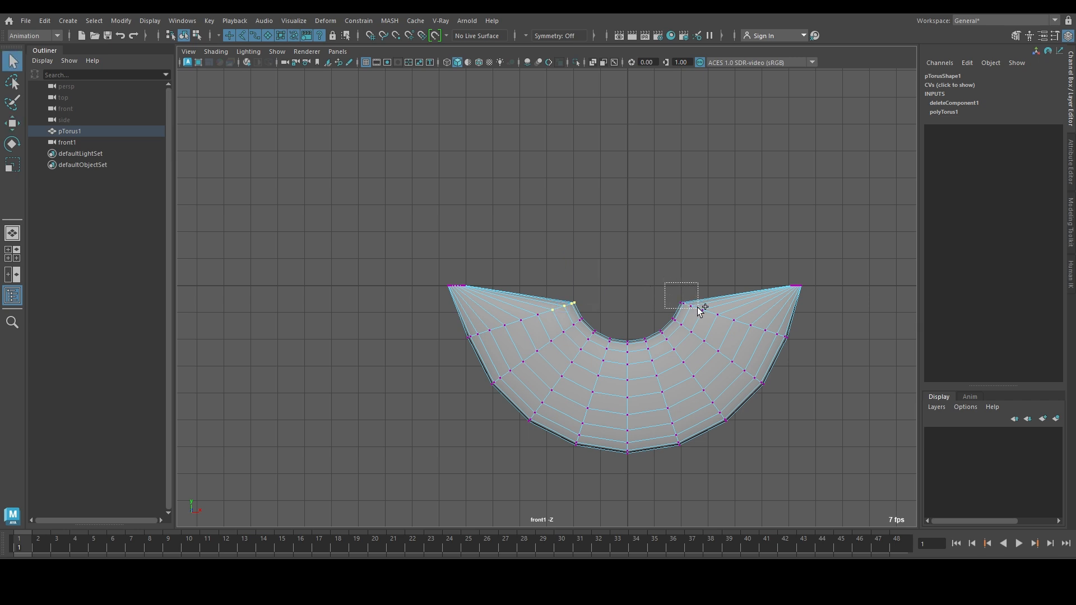
left_click_drag(697, 308, 705, 313, "shift")
Step: Set the Scale tool to World orientation and widen the selected inner corner vertices slightly outward along X
key("r")
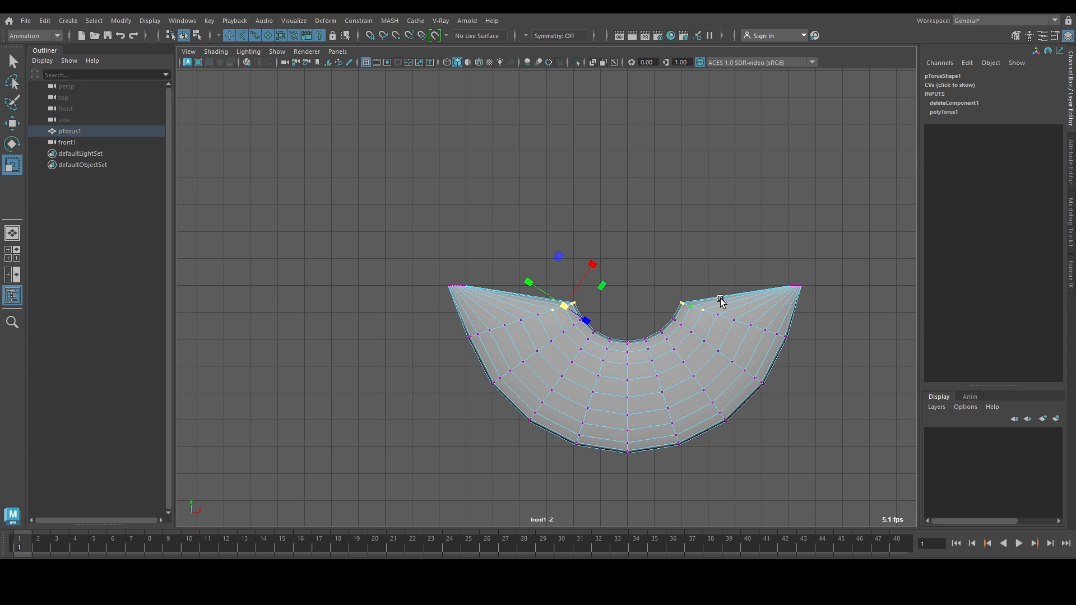
left_click(554, 309)
key("w")
key("r")
left_click(573, 307)
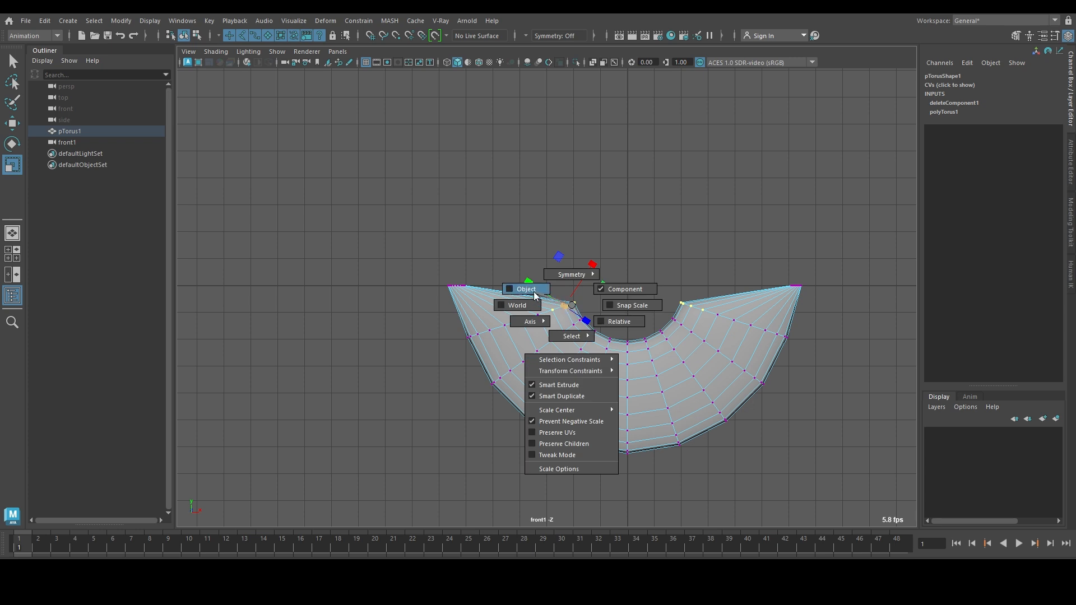
left_click(515, 306)
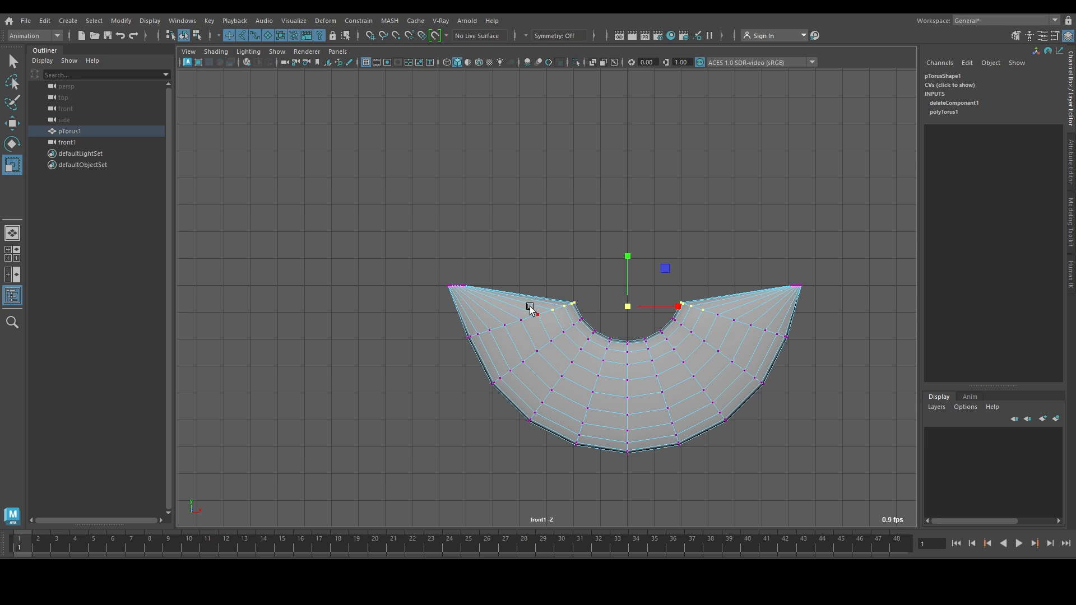
left_click(566, 306)
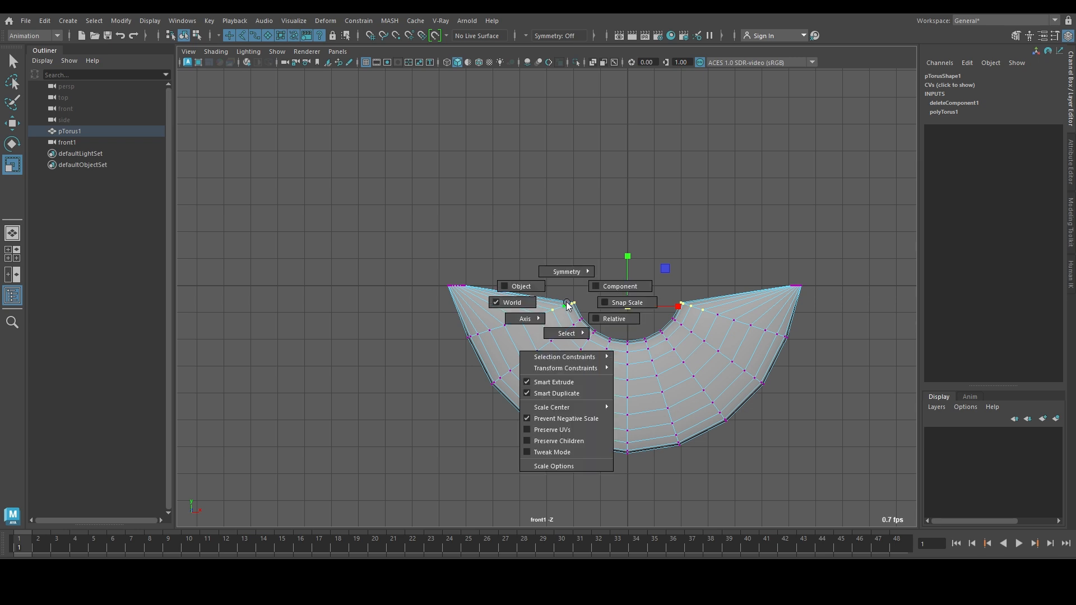
left_click(514, 303)
left_click_drag(679, 305, 682, 305)
left_click_drag(681, 303, 682, 302)
left_click(591, 279)
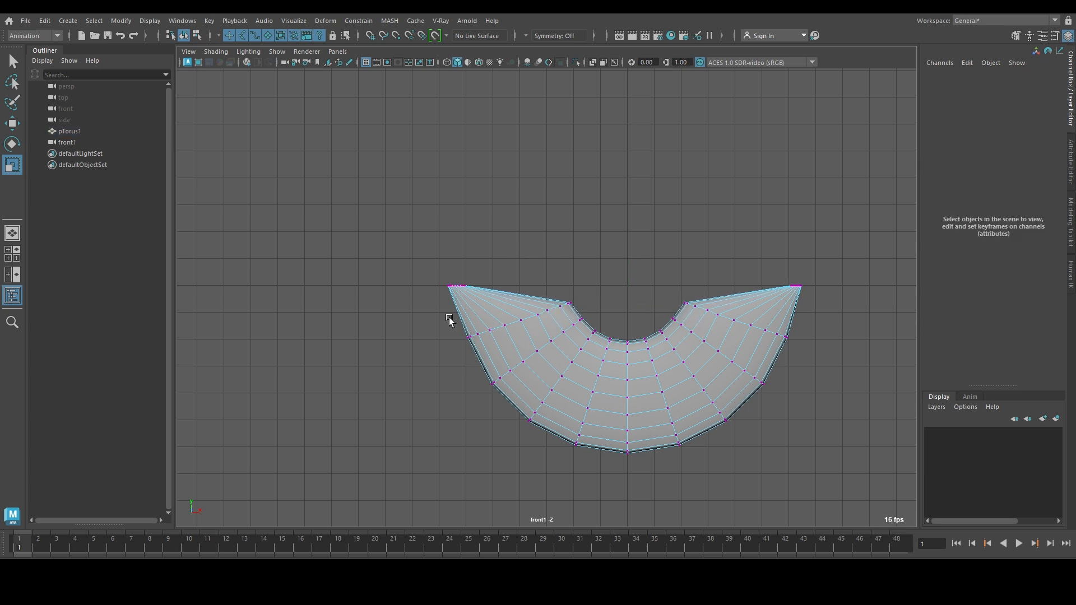
Step: Select the row of vertices below the left tip and shift its inner end outward to narrow that side
left_click_drag(449, 317, 499, 351)
key("q")
left_click_drag(500, 305, 543, 322)
key("r")
key("w")
Step: Select the row of vertices below the right tip and narrow it outward to match the left side
left_click_drag(678, 293, 720, 324)
key("q")
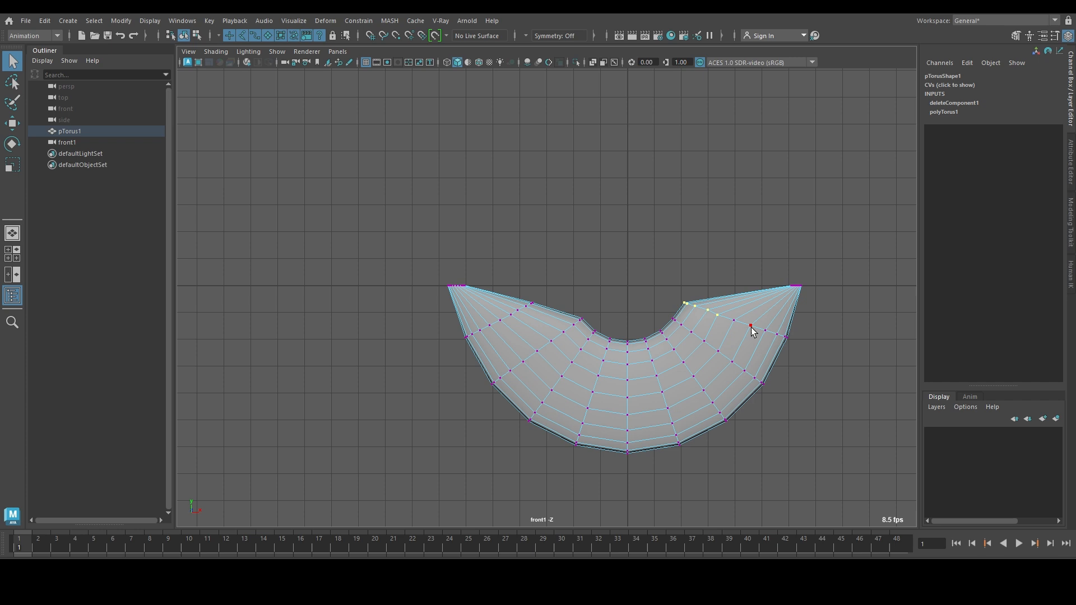
left_click_drag(809, 343, 793, 317, "shift")
key("r")
key("w")
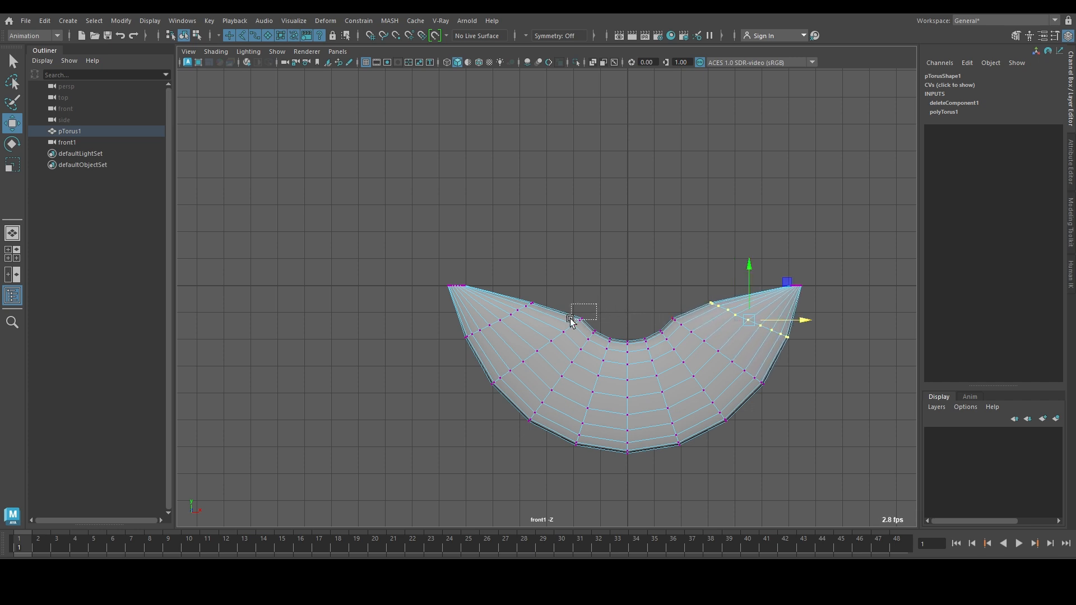
Step: Move the next inner-edge vertices on the left and right outward to smooth the crescent's inner curve
left_click_drag(571, 321, 606, 328)
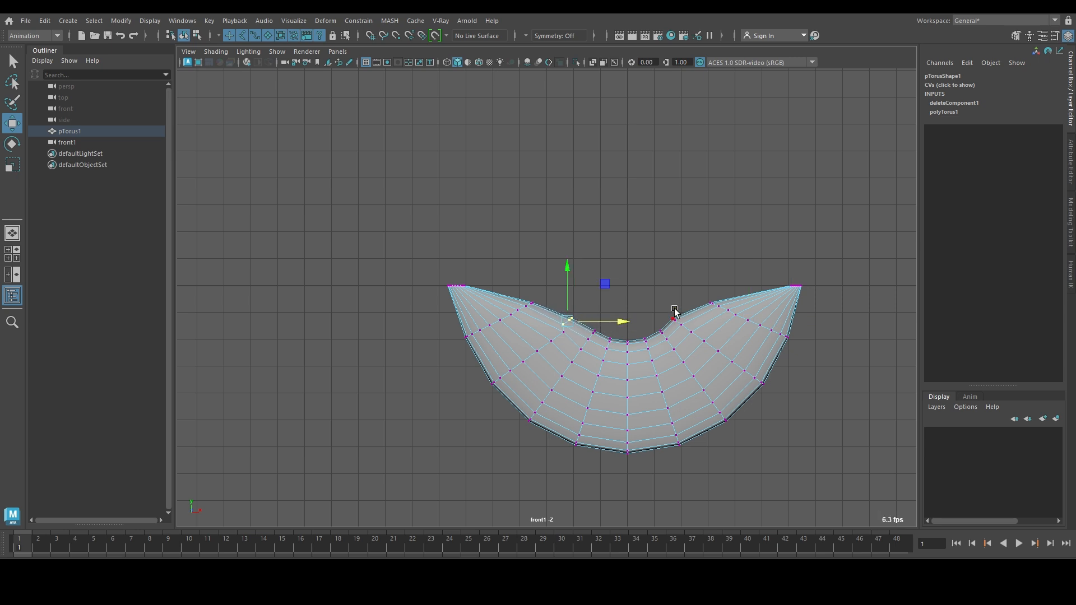
left_click(675, 314)
left_click_drag(708, 321, 720, 324)
scroll(631, 246, "down", 3)
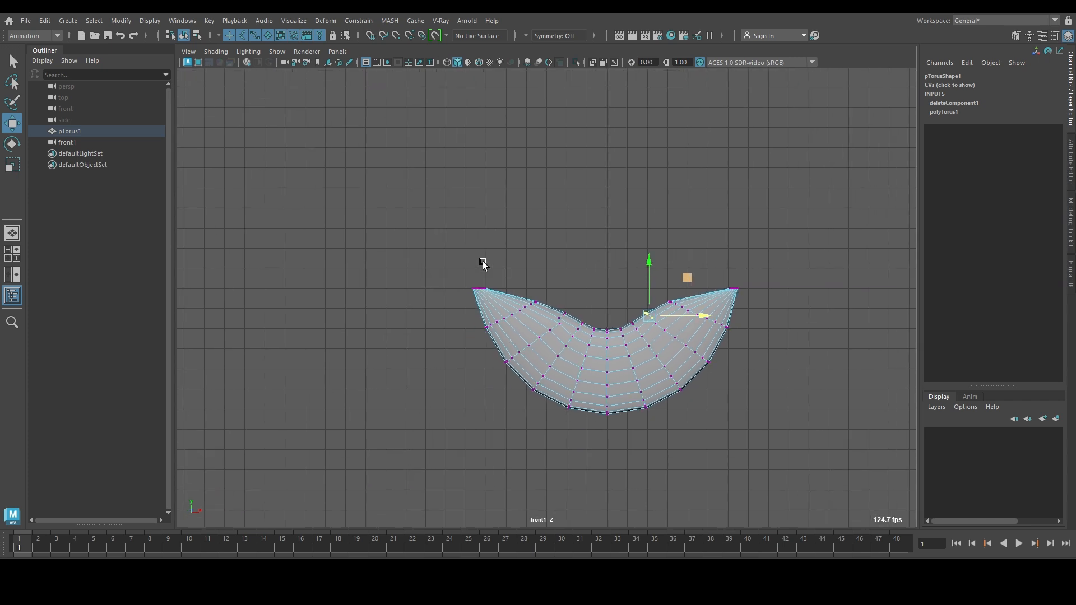
Step: Raise the vertices of both blade tips together and scale them inward toward the centre
left_click_drag(425, 254, 492, 291)
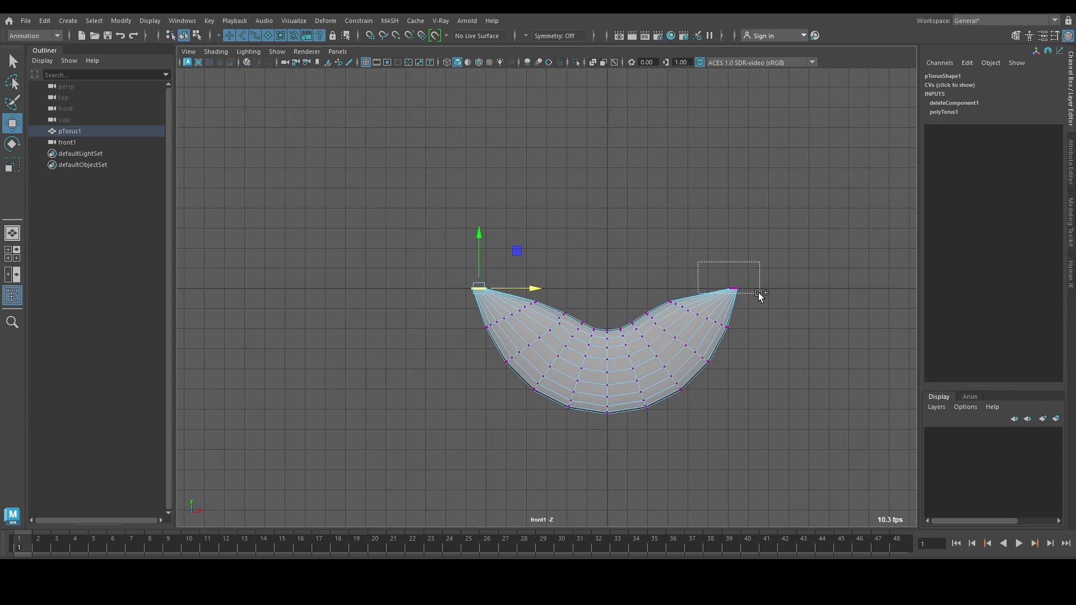
left_click_drag(758, 293, 758, 293, "shift")
left_click_drag(608, 255, 603, 230)
key("r")
mouse_move(656, 261)
left_mouse_down()
mouse_move(639, 263)
mouse_move(648, 259)
left_mouse_up()
left_click(653, 238)
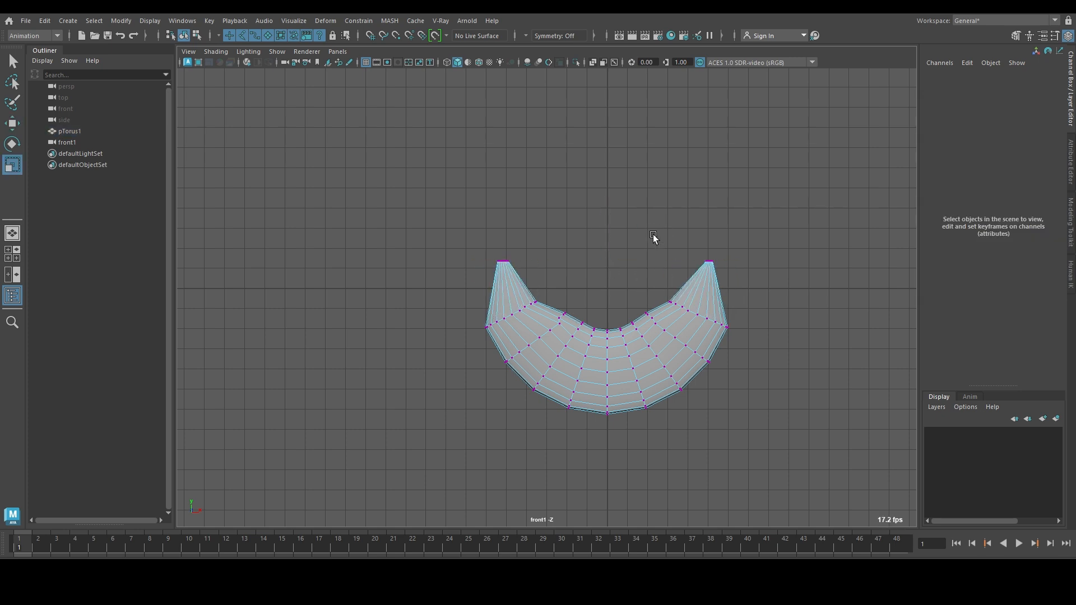
Step: Lower the matching pairs of inner-edge vertices on both sides to round out the crescent's inner curve
scroll(550, 308, "up", 2)
key("q")
left_click_drag(570, 312, 550, 345)
left_click_drag(660, 303, 685, 332, "shift")
key("w")
left_click_drag(625, 277, 622, 284)
key("q")
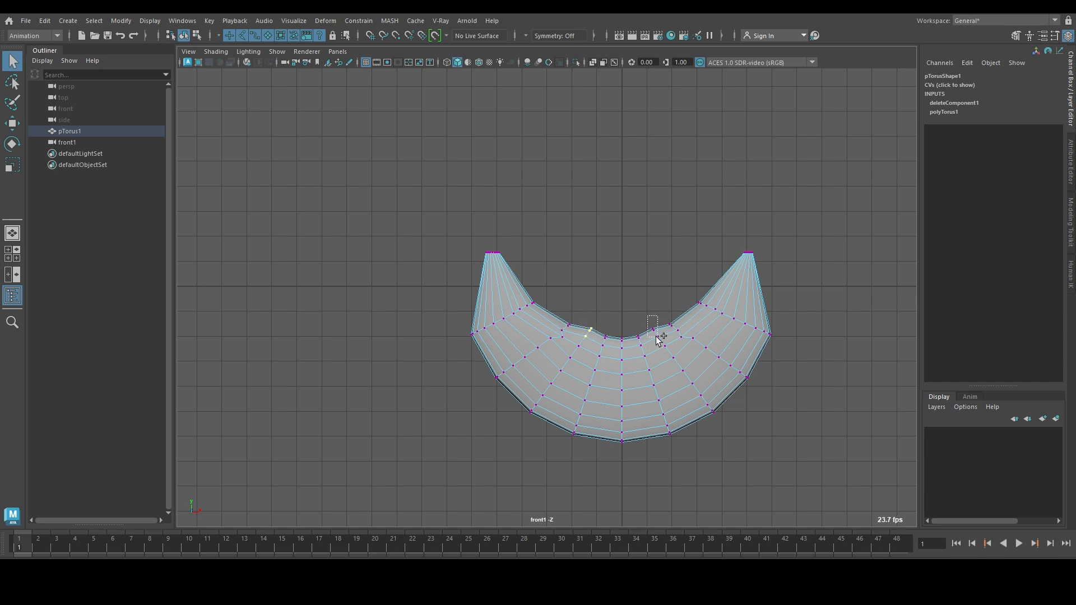
key("w")
left_click_drag(621, 285, 620, 290)
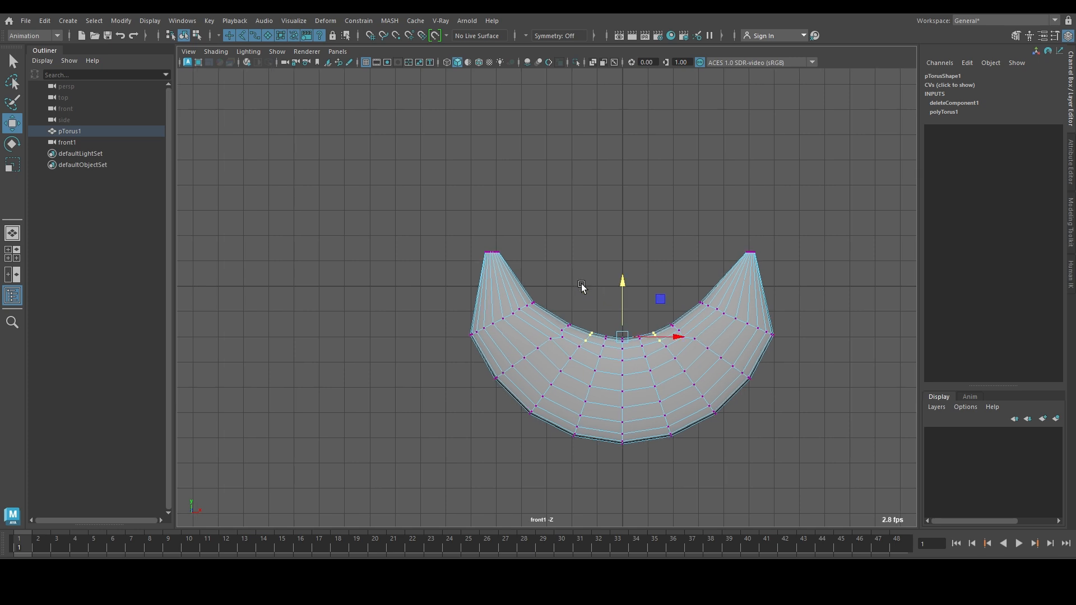
Step: Reposition one uneven vertex just inside the inner curve on each side so the edge rows run evenly
right_click_drag(584, 287, 799, 371, "alt")
scroll(799, 372, "up", 2)
key("q")
left_click(583, 391)
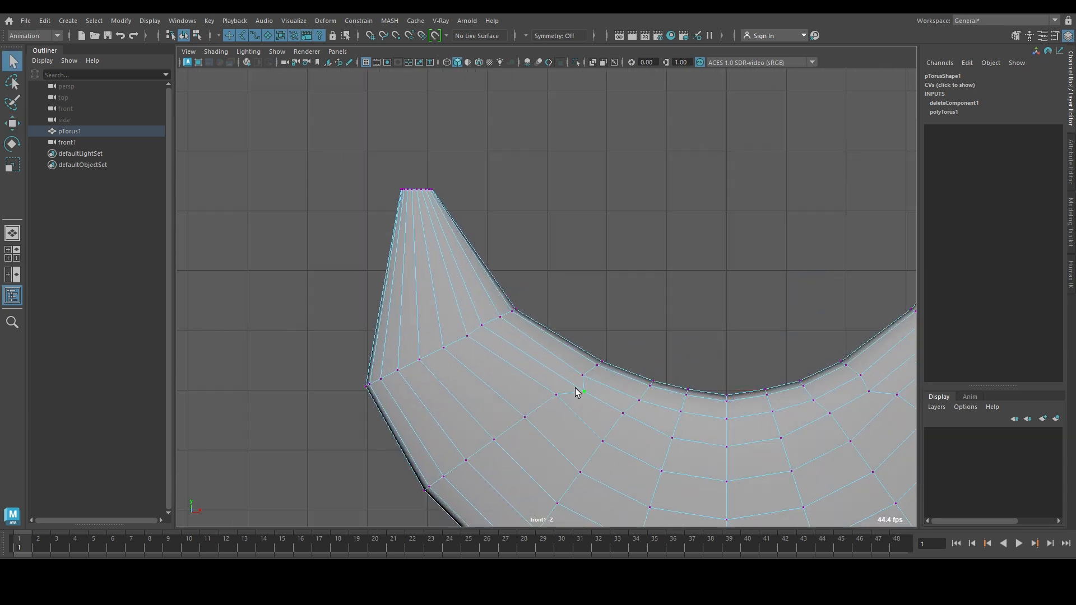
key("w")
left_click_drag(586, 389, 576, 386)
middle_click_drag(718, 328, 568, 307, "alt")
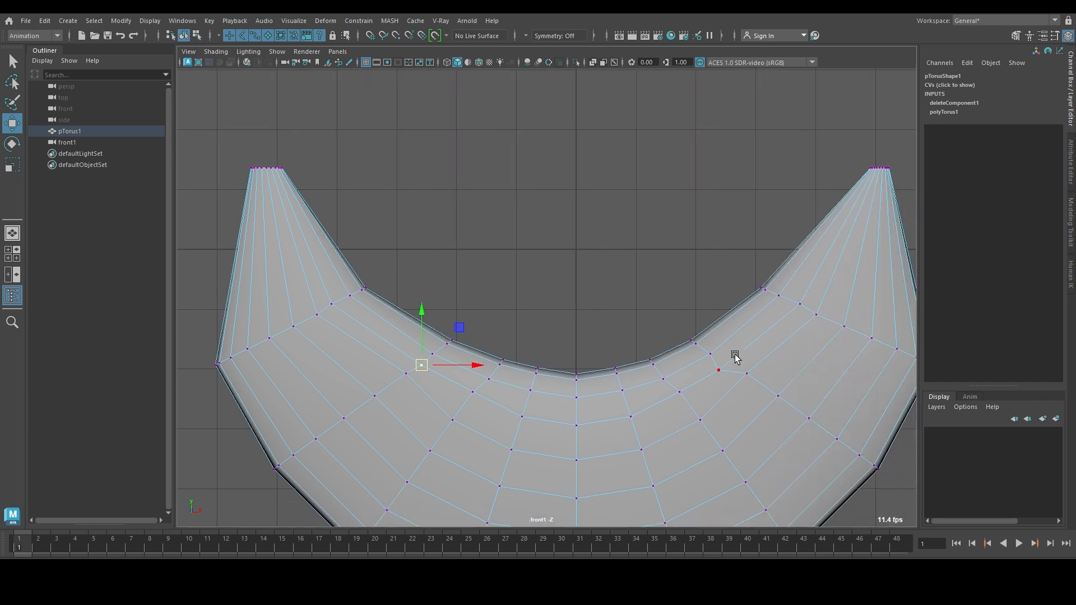
mouse_move(735, 355)
left_mouse_down()
mouse_move(702, 382)
mouse_move(726, 364)
left_mouse_up()
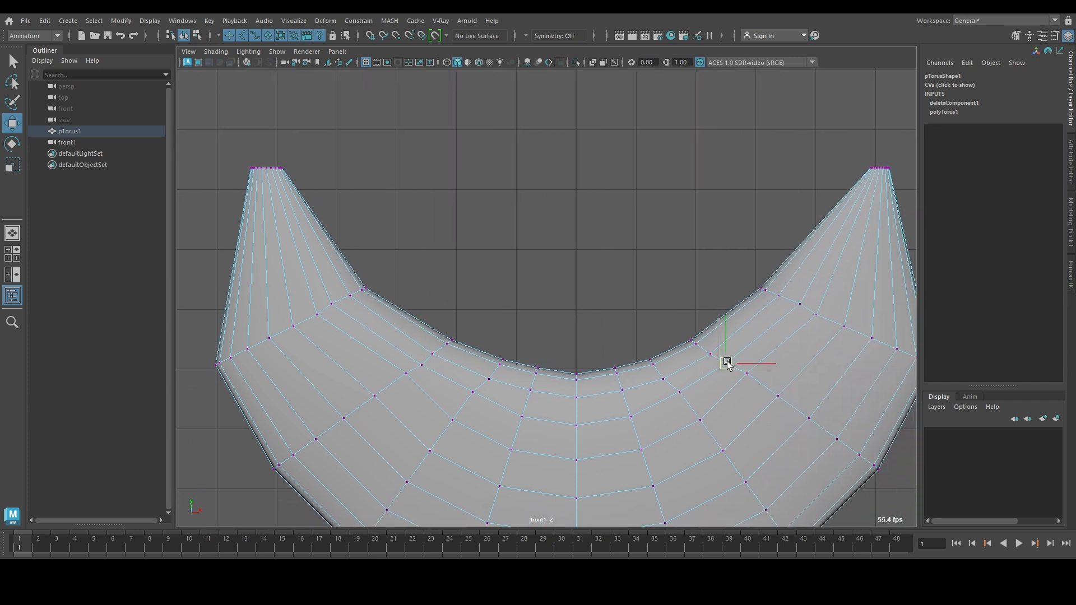
Step: Switch to the perspective view and return the blade to object mode
right_click_drag(685, 302, 503, 309, "alt")
key("space")
mouse_move(509, 354)
left_mouse_down()
mouse_move(509, 275)
mouse_move(435, 321)
mouse_move(625, 327)
mouse_move(805, 314)
mouse_move(525, 292)
mouse_move(490, 299)
left_mouse_up()
right_click_drag(490, 300, 606, 376, "alt")
left_click_drag(605, 376, 578, 375, "alt")
mouse_move(718, 258)
right_mouse_down()
mouse_move(722, 311)
mouse_move(761, 240)
right_mouse_up()
right_click_drag(816, 288, 421, 307, "alt")
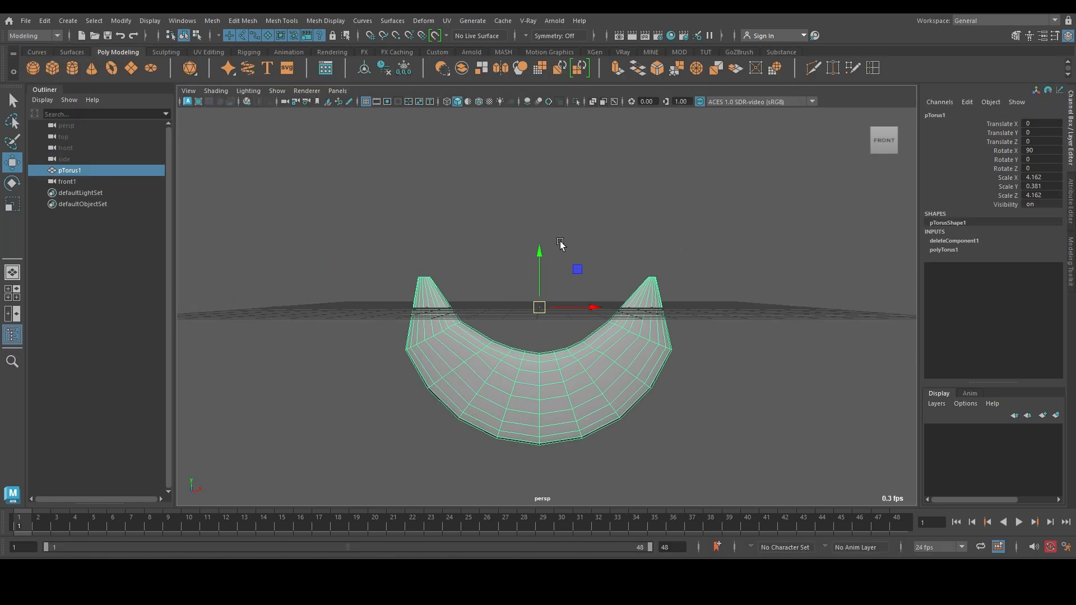
Step: Preview the blade with smoothing and return it to the unsmoothed display
right_click_drag(560, 247, 630, 259, "alt")
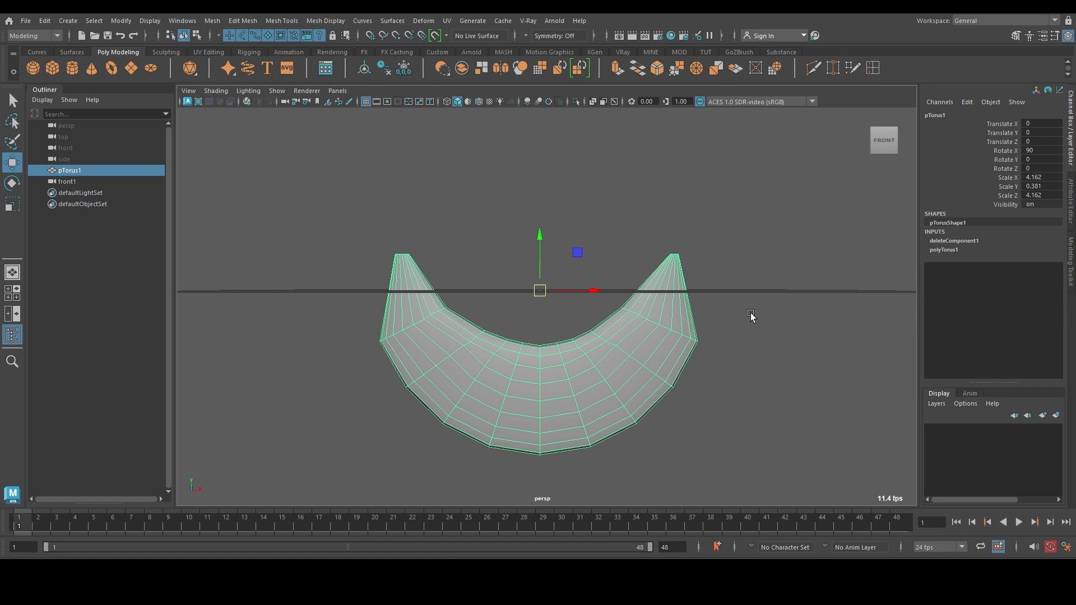
key("3")
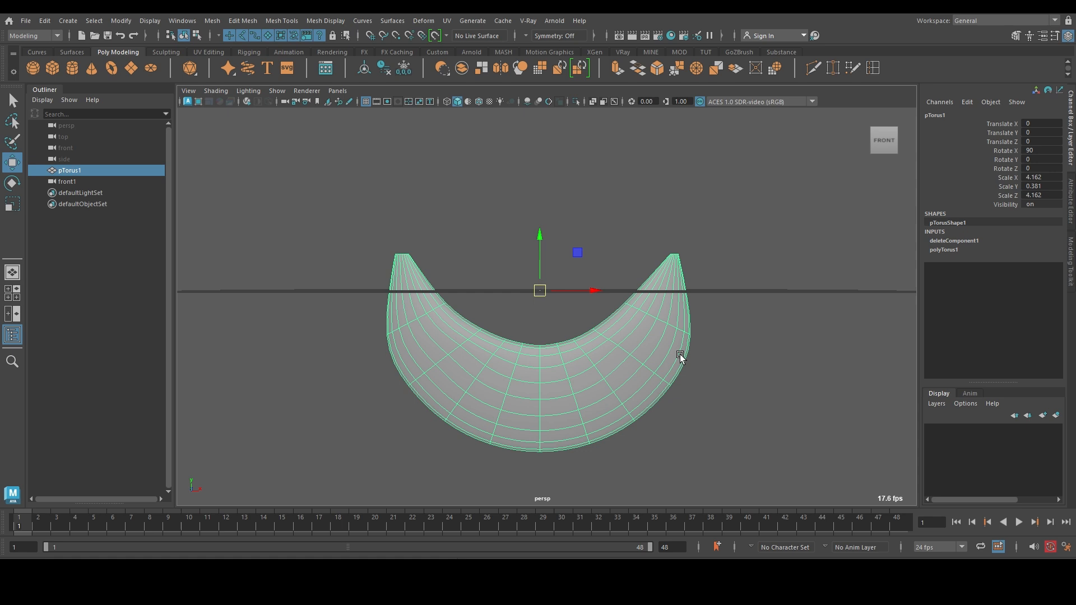
key("1")
Step: Switch to the front view and create a polygon cylinder at the origin
key("space")
left_click_drag(670, 306, 669, 337)
left_click(594, 286)
key("e")
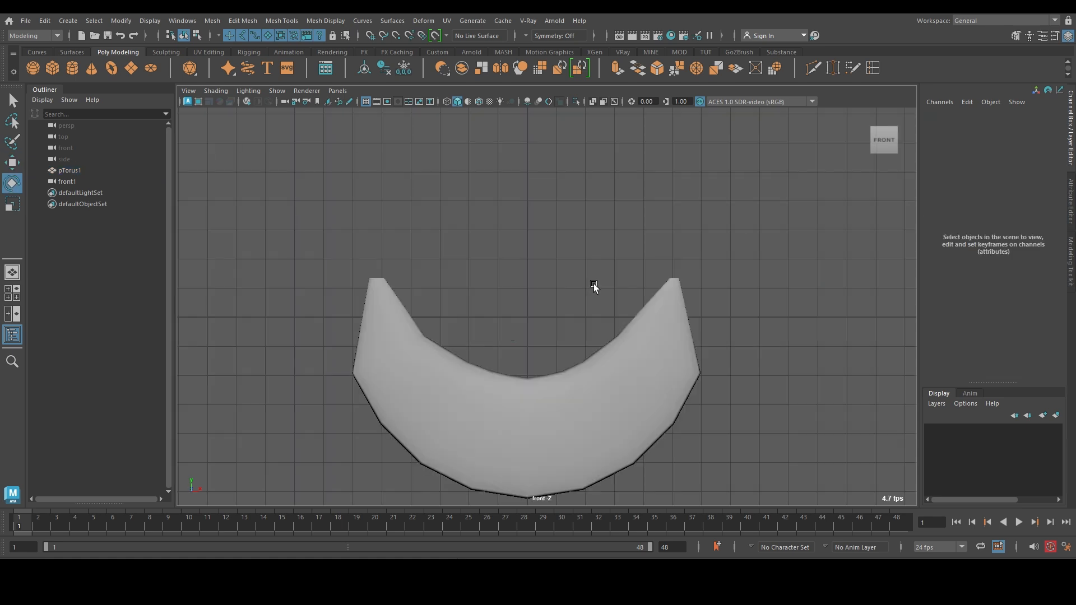
left_click(73, 68)
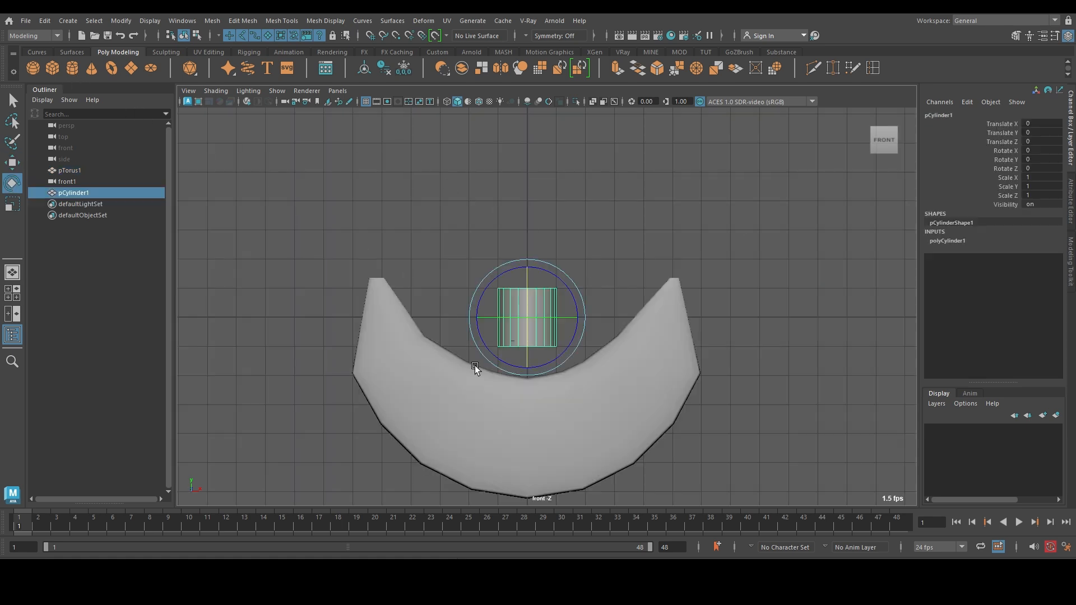
scroll(542, 315, "down", 1)
scroll(543, 315, "down", 1)
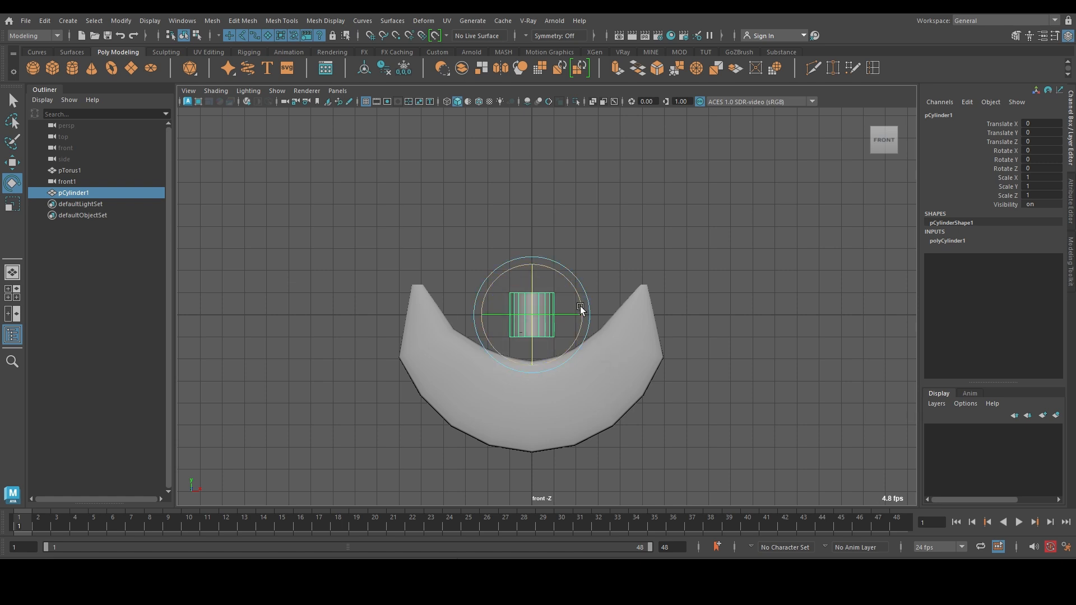
Step: Set the cylinder's radius to 0.2 to make a thin rod
left_click(951, 242)
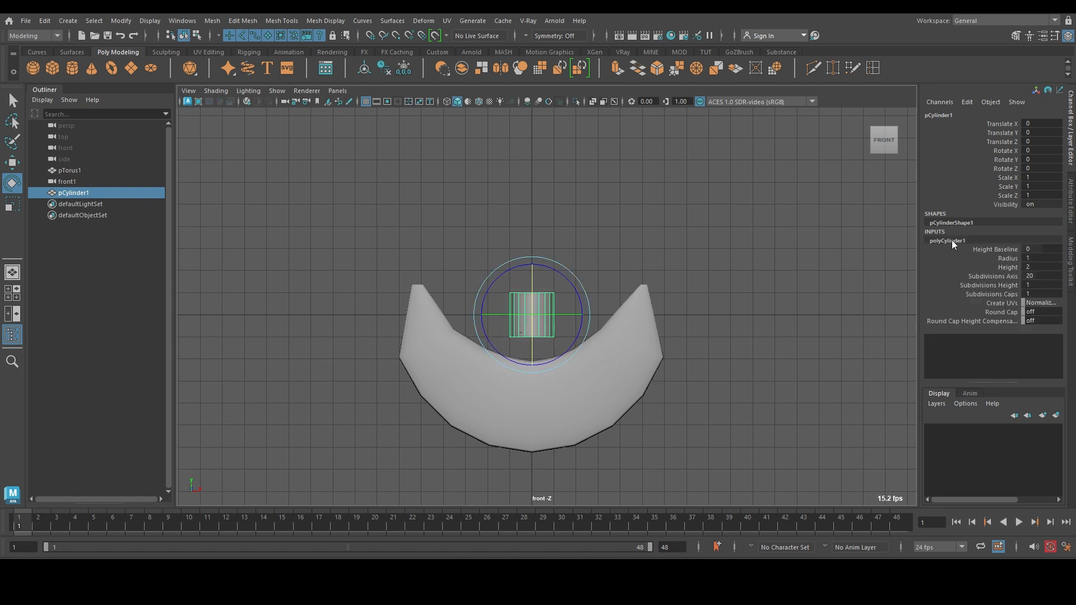
left_click(1007, 258)
middle_click_drag(763, 255, 759, 252)
scroll(624, 286, "up", 2)
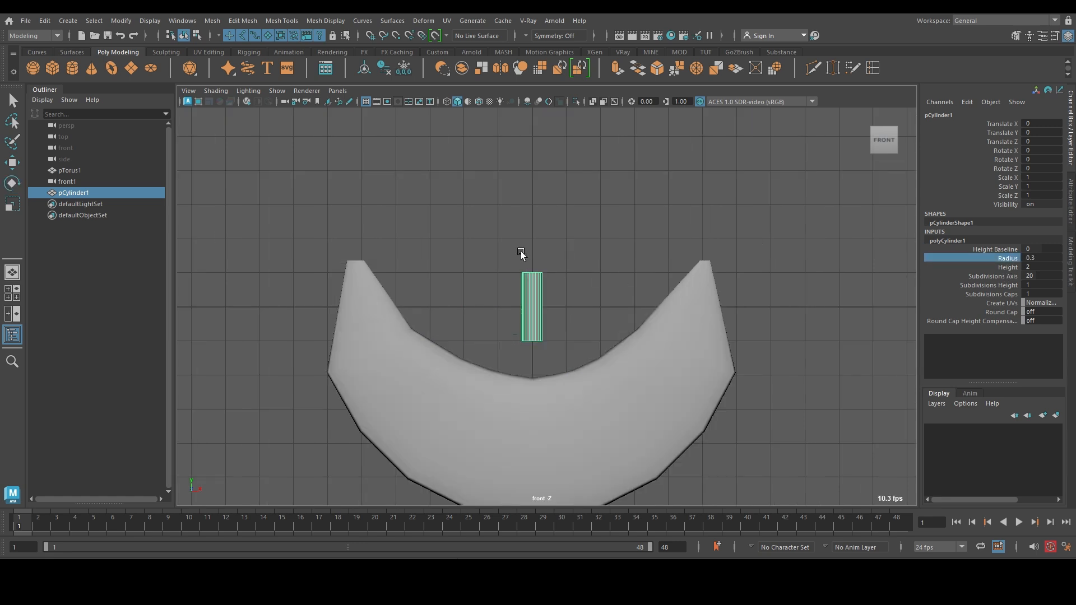
middle_click_drag(793, 229, 795, 224)
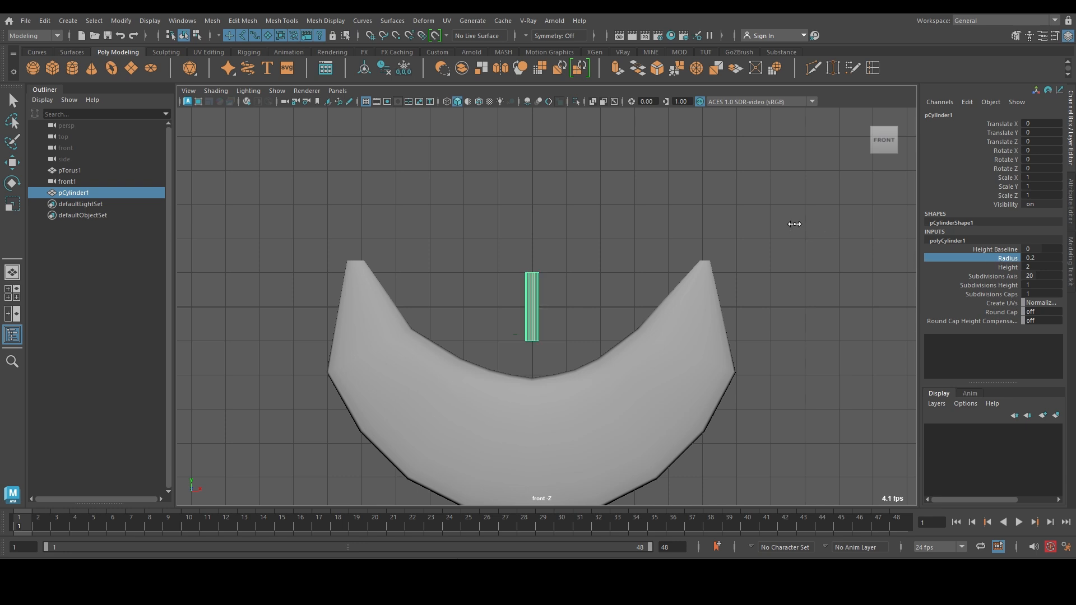
Step: Move the cylinder down to a Translate Y of about -1.239 so its lower end meets the blade's inner edge
scroll(627, 235, "down", 3)
key("w")
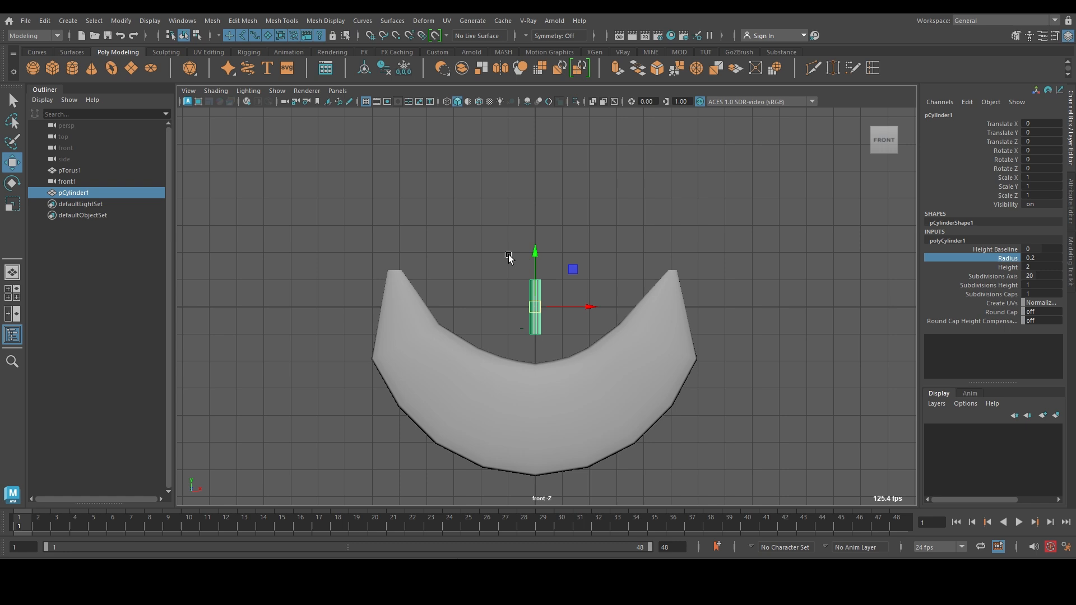
left_click_drag(536, 257, 532, 291)
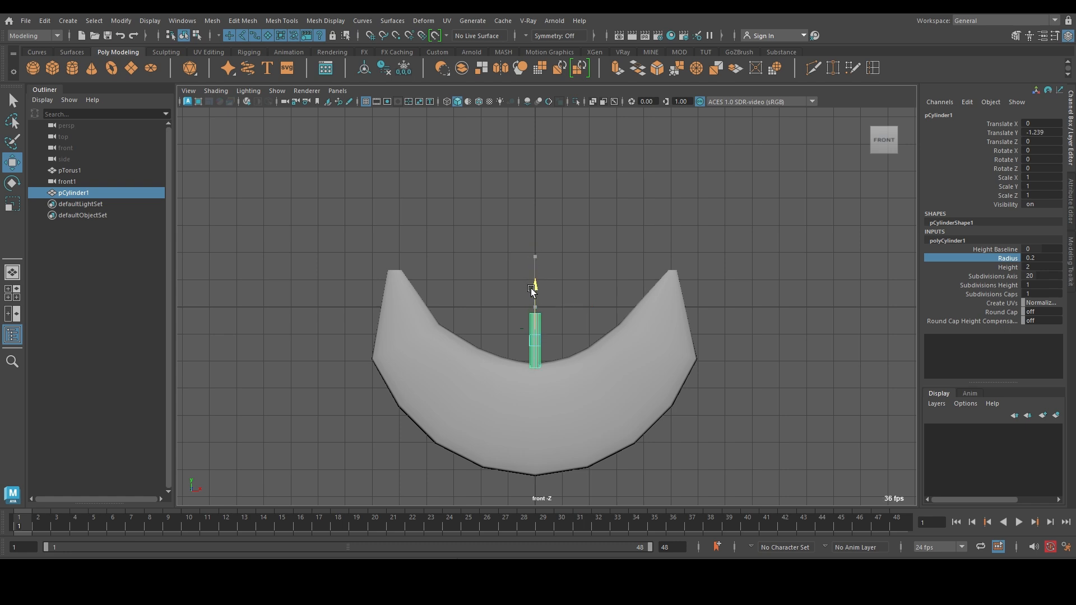
Step: Switch from the front view to the perspective view
key("space")
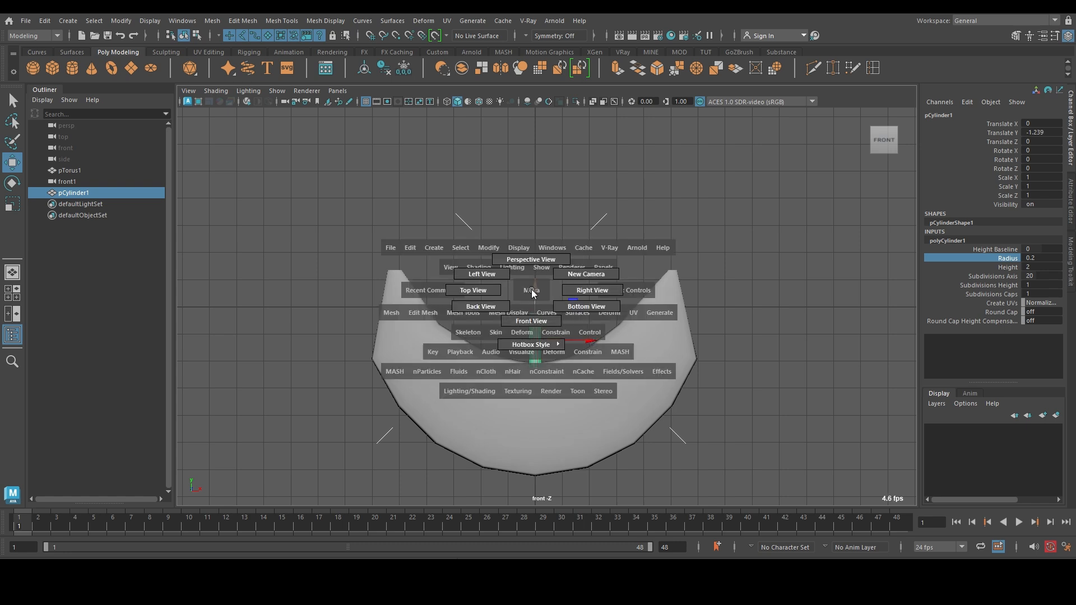
mouse_move(531, 291)
left_mouse_down()
mouse_move(531, 262)
mouse_move(532, 291)
left_mouse_up()
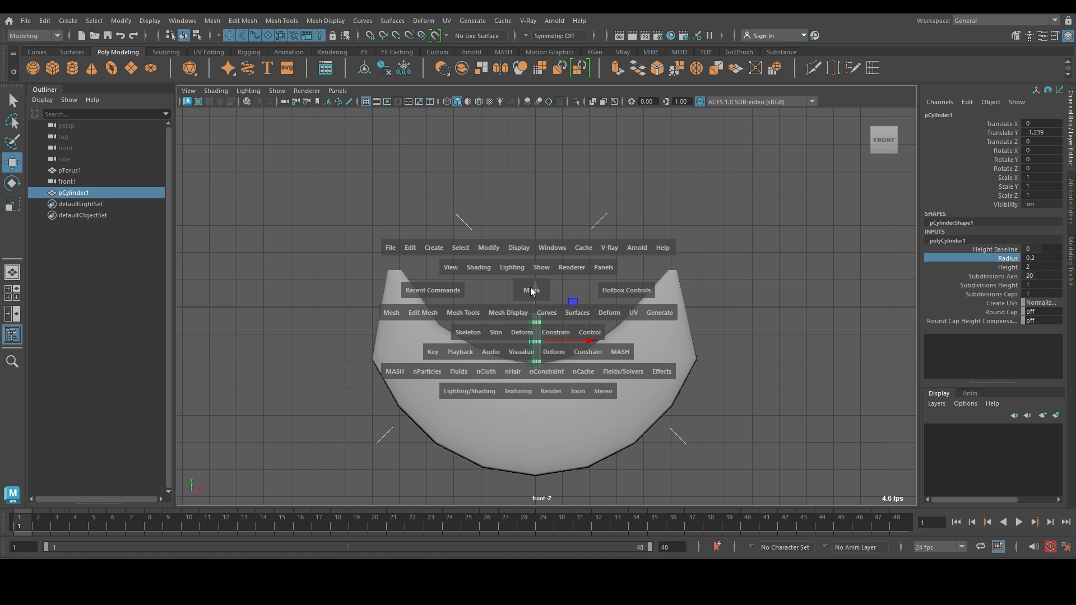
mouse_move(531, 292)
left_mouse_down()
mouse_move(497, 264)
mouse_move(588, 289)
mouse_move(504, 303)
mouse_move(551, 235)
mouse_move(583, 325)
mouse_move(486, 258)
mouse_move(682, 283)
mouse_move(517, 315)
mouse_move(561, 275)
mouse_move(533, 290)
left_mouse_up()
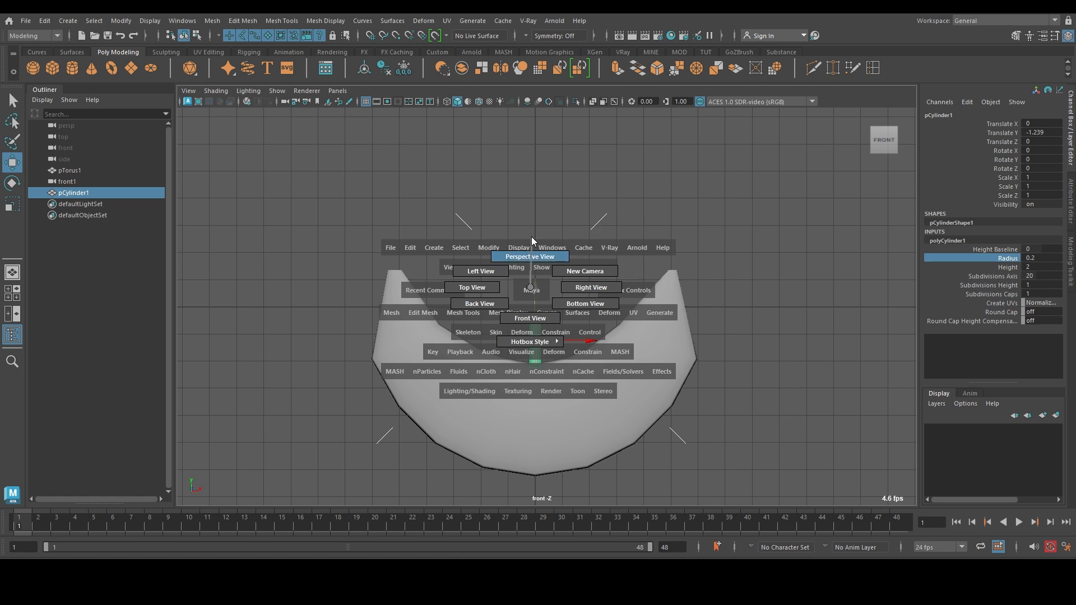
left_click_drag(532, 237, 531, 237)
Step: Lower the rod into the blade to a Translate Y of about -2.591
scroll(578, 277, "down", 4)
left_click_drag(644, 262, 505, 279, "alt")
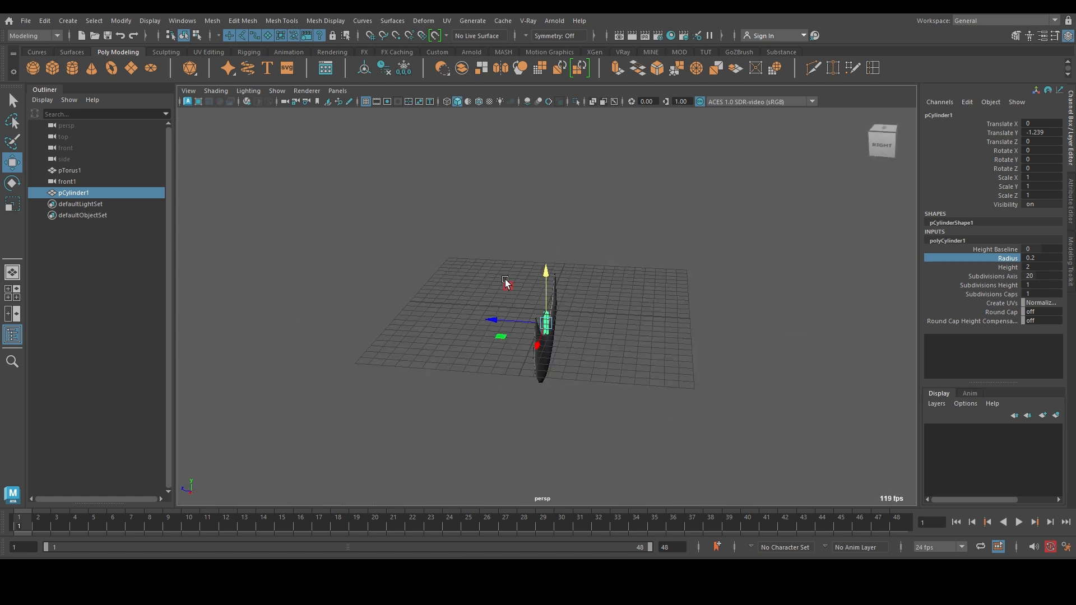
right_click_drag(553, 287, 956, 389, "alt")
left_click_drag(542, 370, 579, 384, "alt")
scroll(583, 409, "up", 3)
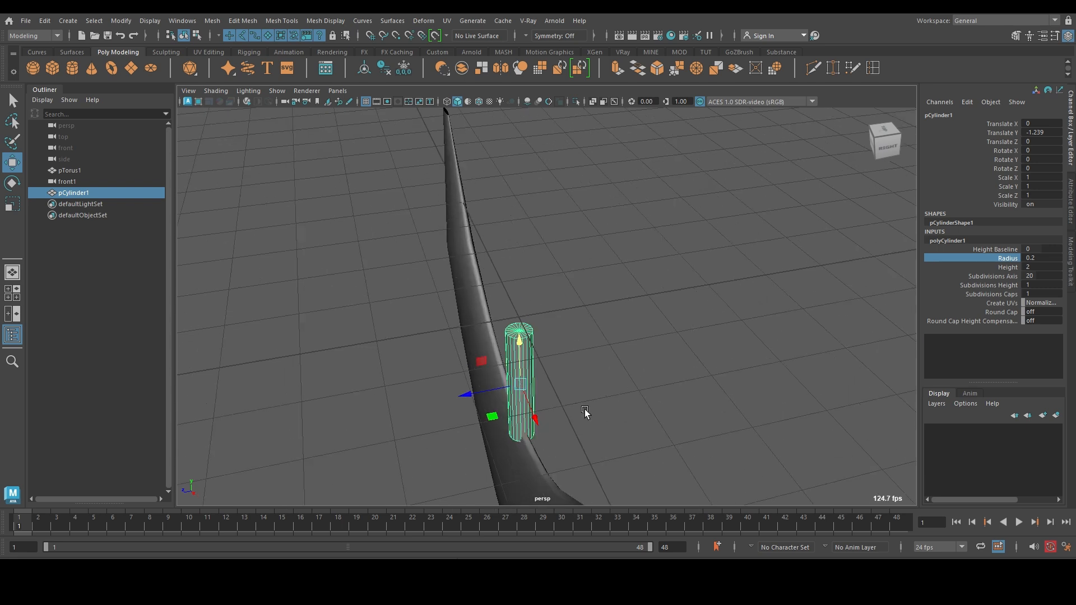
left_click_drag(671, 370, 594, 353, "alt")
left_click_drag(515, 337, 515, 388)
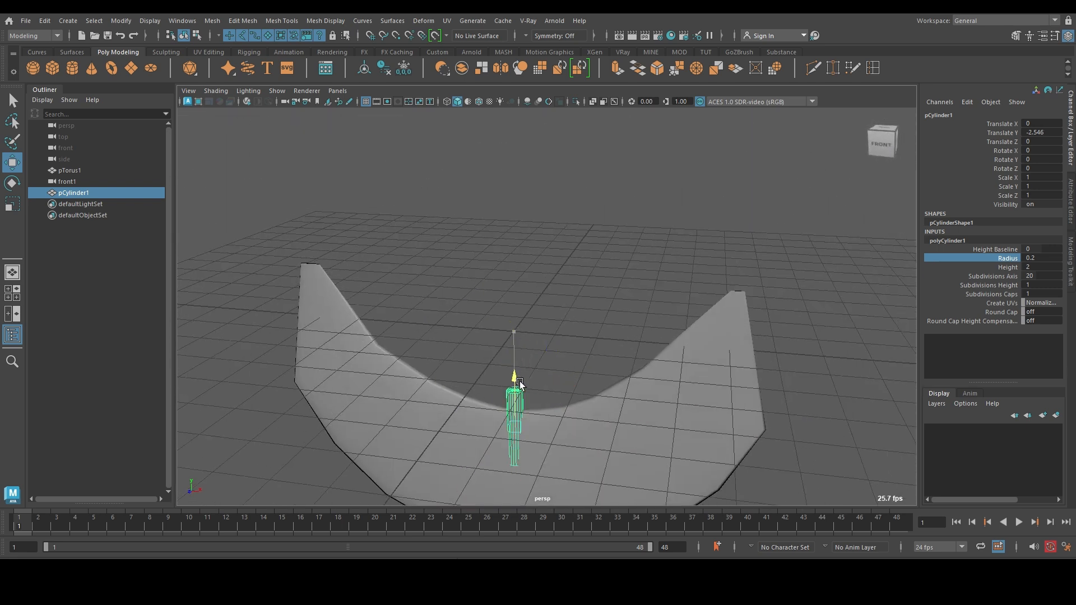
right_click_drag(638, 361, 499, 358, "alt")
left_click_drag(499, 357, 518, 334, "alt")
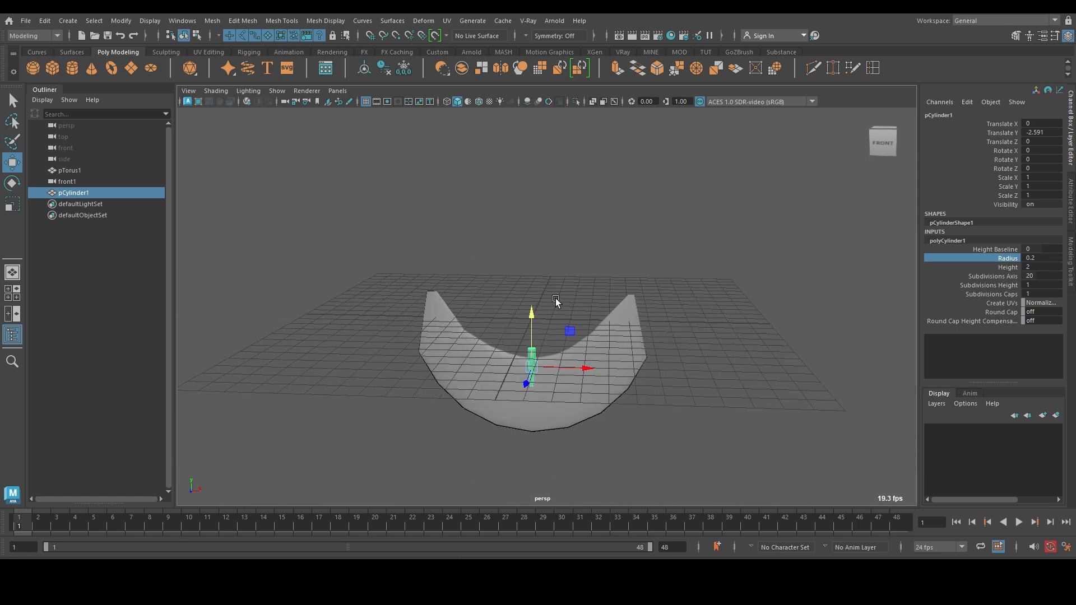
Step: Increase the rod cylinder's height to 18.5 through its creation inputs
right_click_drag(553, 297, 964, 307, "alt")
left_click(1008, 267)
middle_click_drag(660, 295, 760, 273)
right_click_drag(760, 273, 375, 322, "alt")
right_click_drag(623, 319, 641, 294, "alt")
middle_click_drag(641, 293, 629, 288)
Step: Raise the rod to a Translate Y of about 4.146 so its lower end sits inside the blade, and deselect it
key("w")
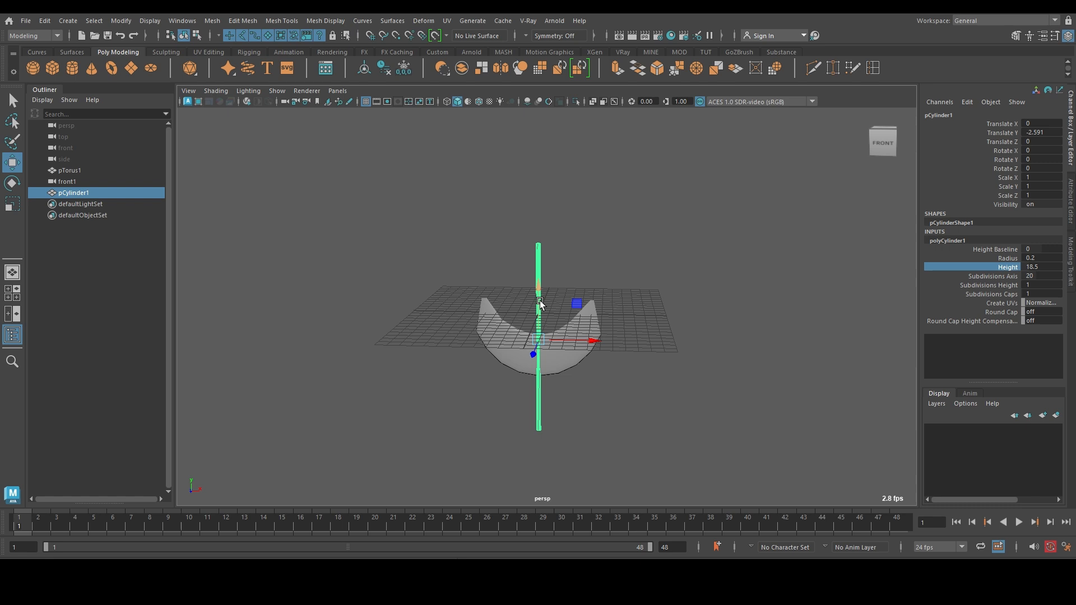
left_click_drag(539, 301, 541, 227)
left_click(593, 228)
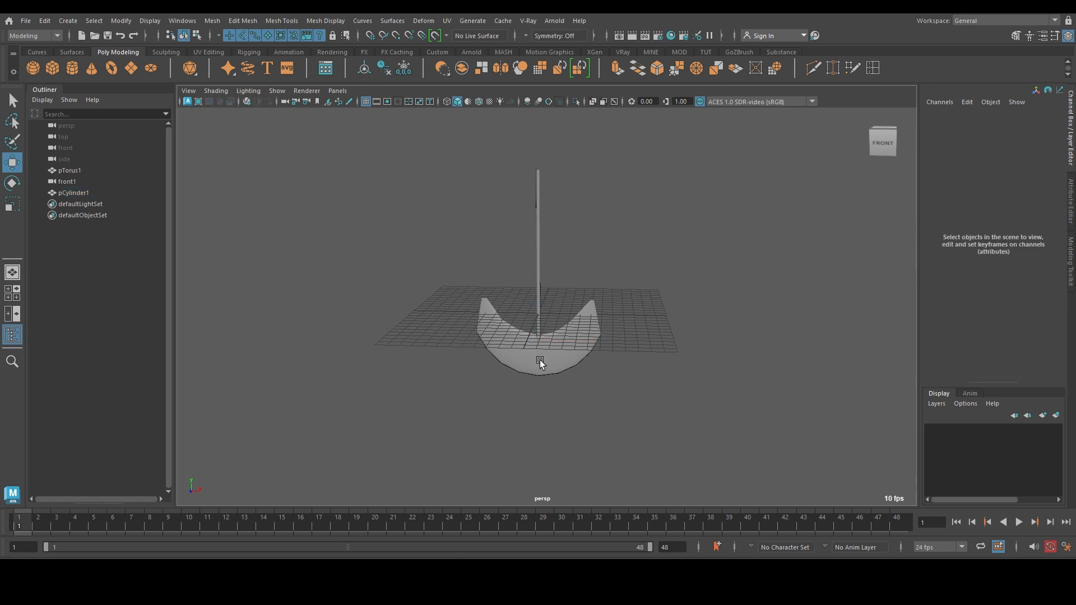
Step: Select the blade and rod together and raise them above the grid, bringing the rod's Translate Y to about 10.599
left_click_drag(540, 361, 387, 220, "alt")
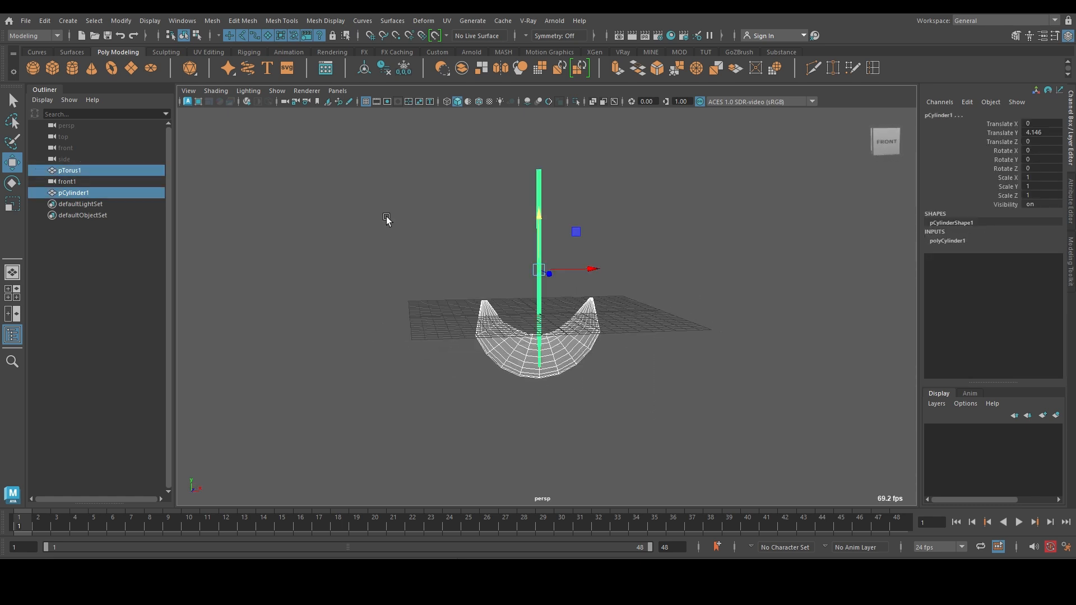
middle_click_drag(536, 296, 496, 381, "alt")
middle_click_drag(552, 311, 586, 264, "alt")
left_click_drag(538, 273, 547, 201)
left_click_drag(735, 265, 687, 289, "alt")
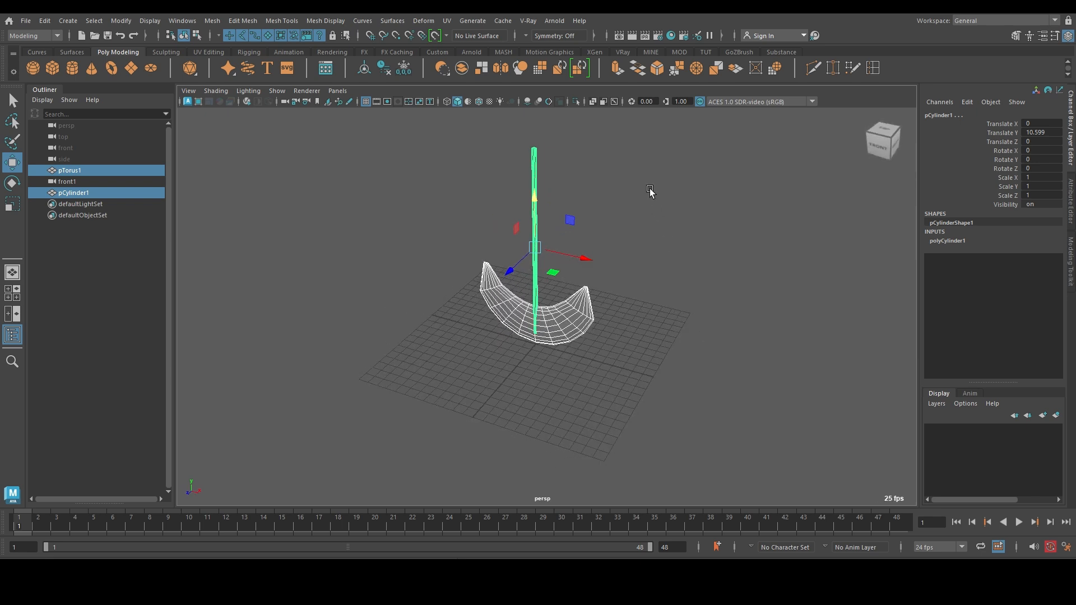
Step: Inspect the raised blade and rod around the front, then deselect them to view the shaded assembly
mouse_move(644, 201)
left_mouse_down("alt")
mouse_move(617, 258)
mouse_move(628, 261)
mouse_move(662, 217)
mouse_move(606, 197)
mouse_move(644, 202)
left_mouse_up("alt")
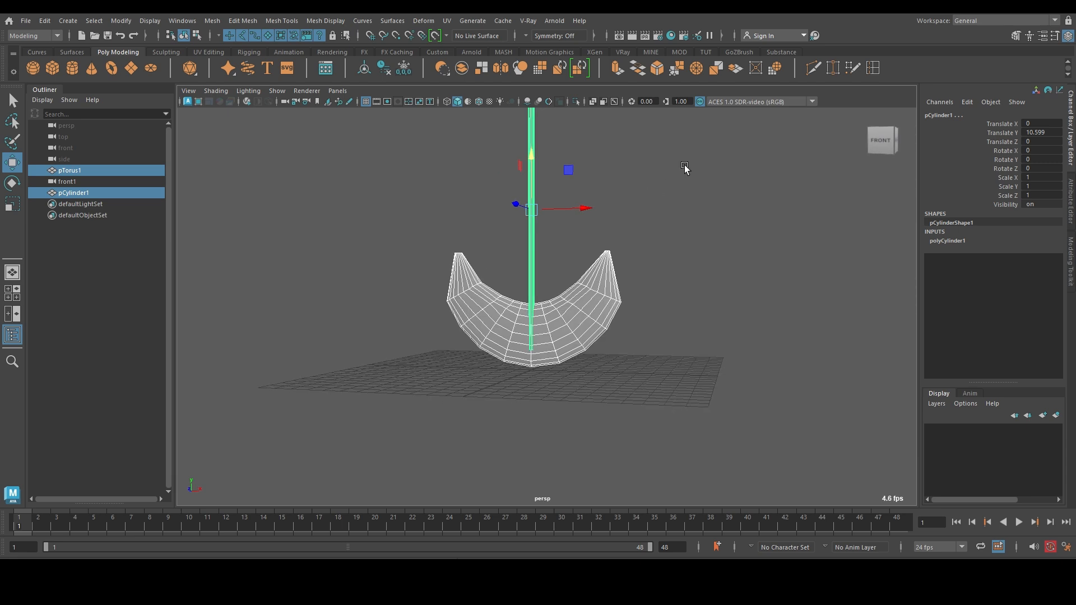
left_click_drag(685, 169, 735, 171, "alt")
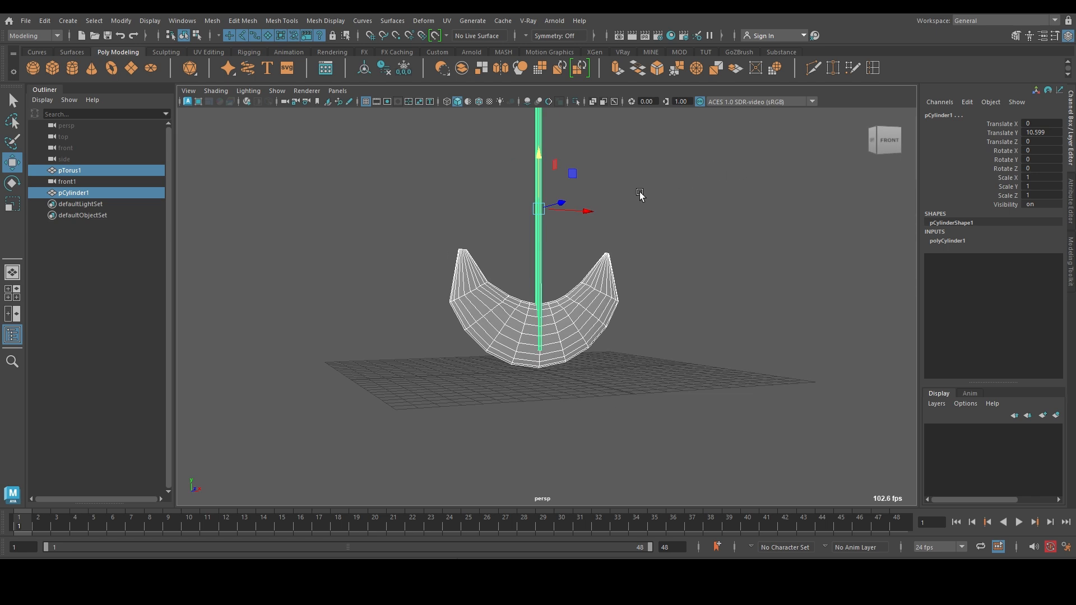
middle_click_drag(641, 194, 614, 300, "alt")
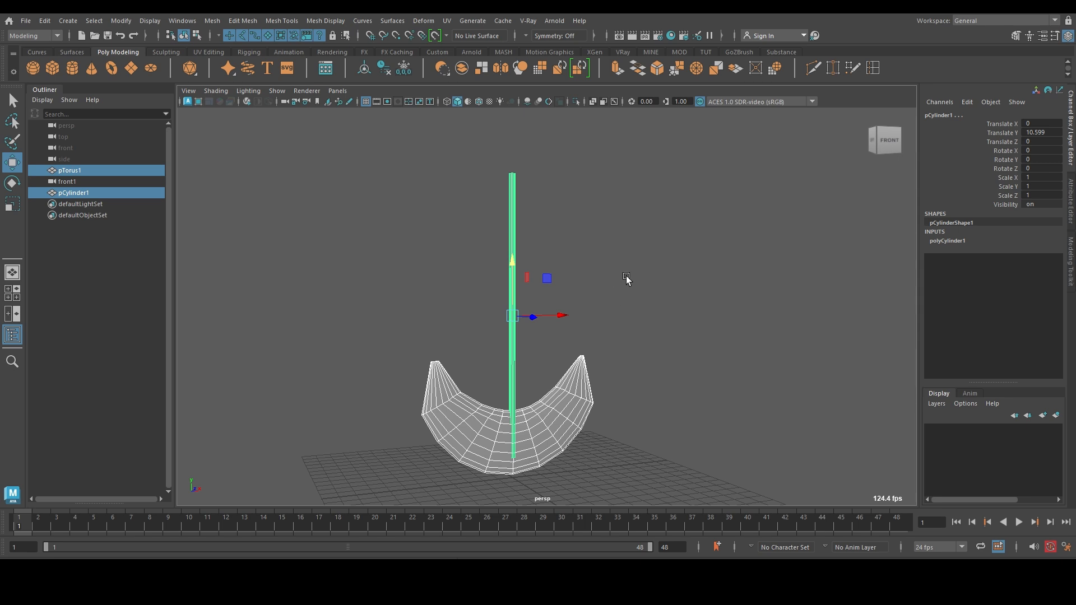
right_click_drag(629, 278, 588, 272, "alt")
mouse_move(588, 272)
left_mouse_down("alt")
mouse_move(731, 274)
mouse_move(632, 284)
mouse_move(654, 289)
mouse_move(589, 260)
mouse_move(632, 236)
left_mouse_up("alt")
left_click(624, 234)
key("5")
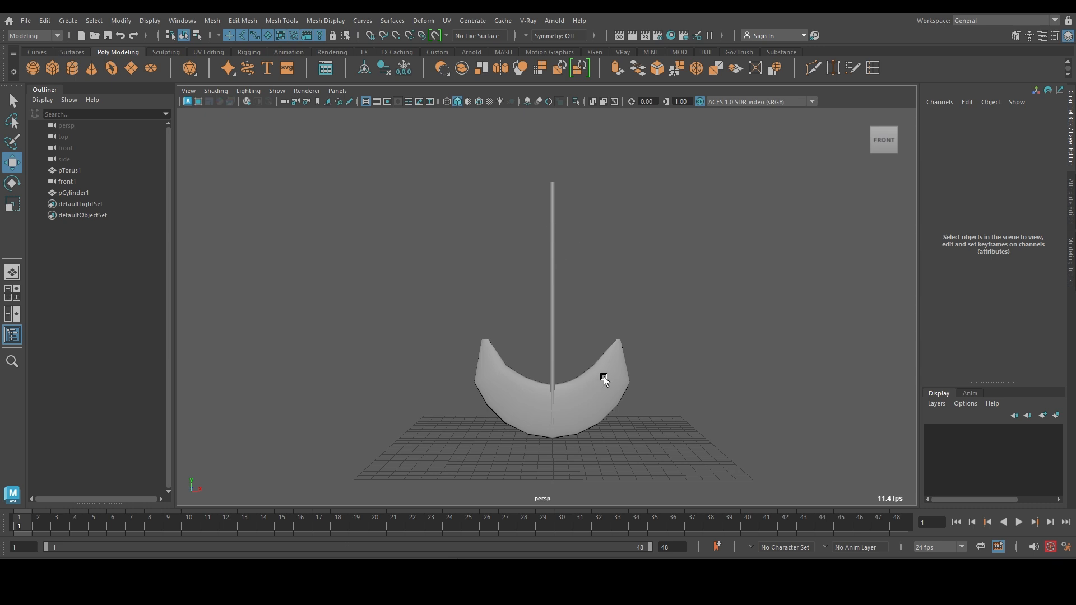
Step: Parent the crescent blade to the rod cylinder
left_click(597, 391)
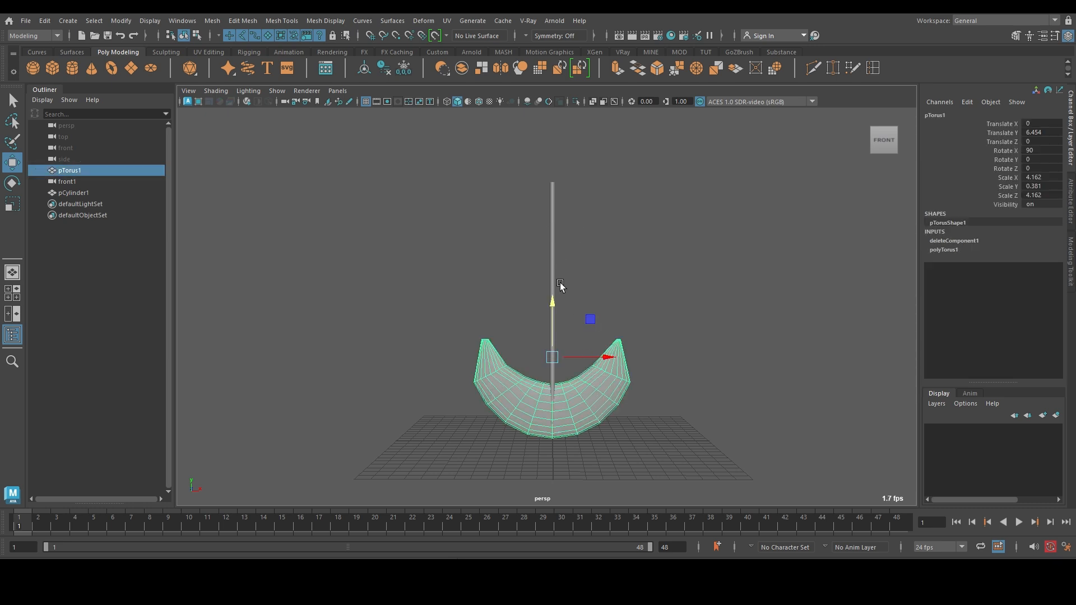
left_click(552, 269, "shift")
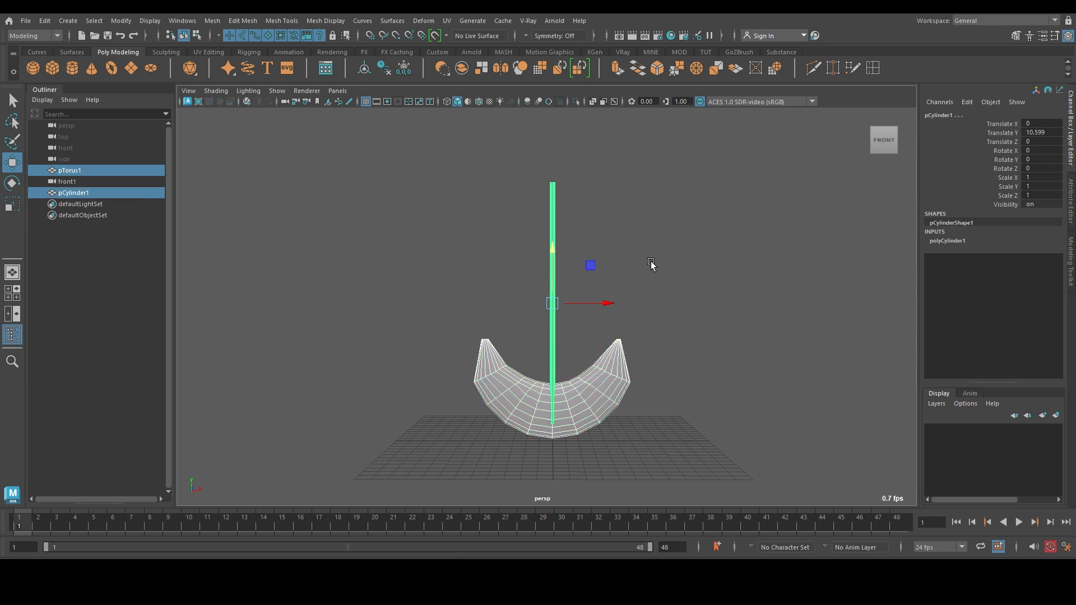
key("p")
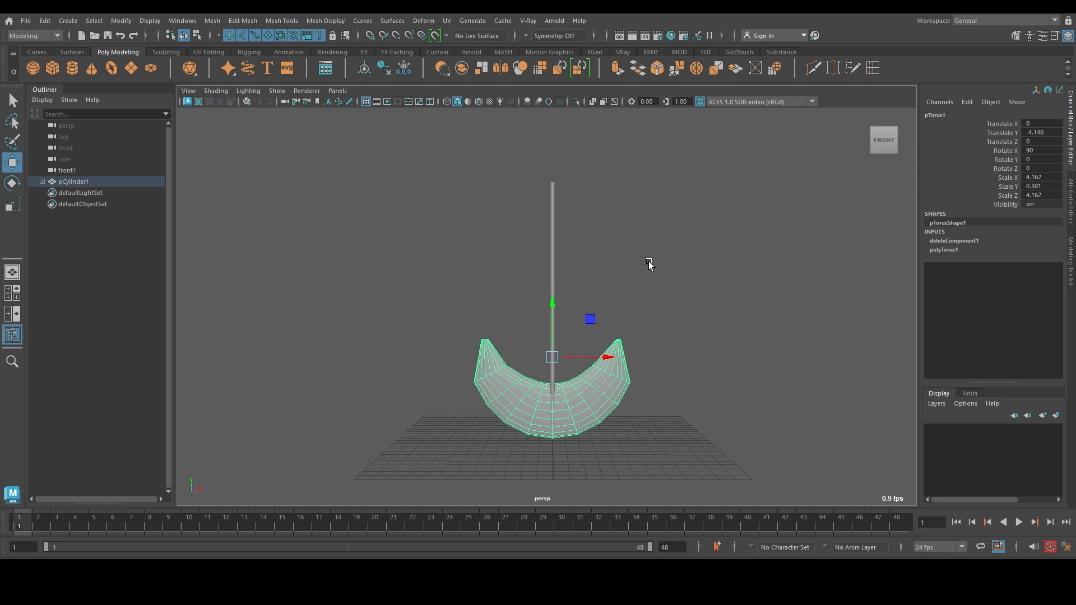
Step: Select the rod and move its pivot point to the rod's top end
left_click(553, 236)
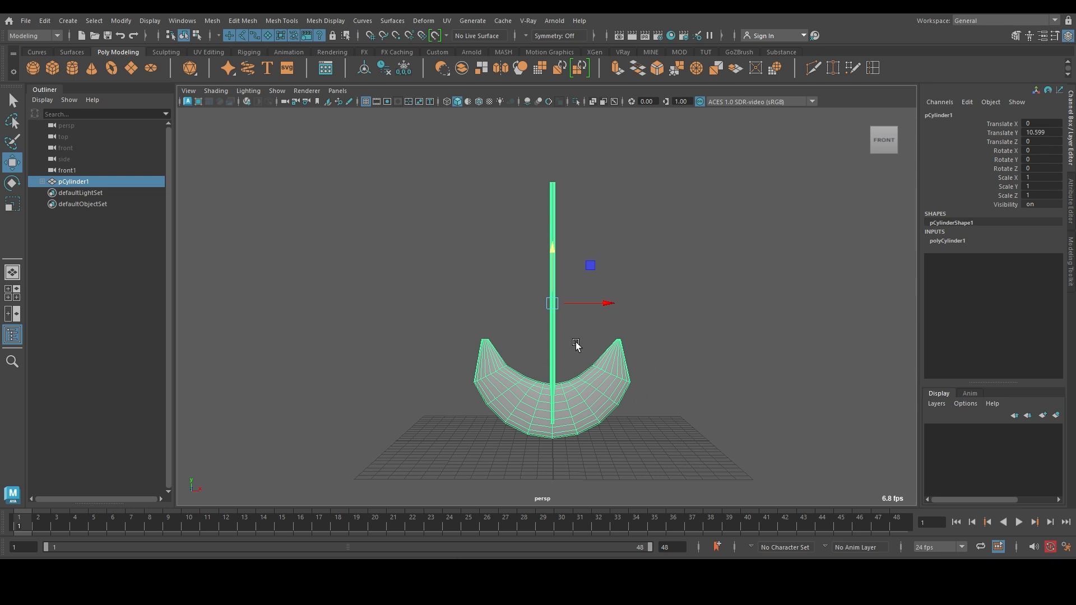
middle_click_drag(593, 258, 592, 269, "alt")
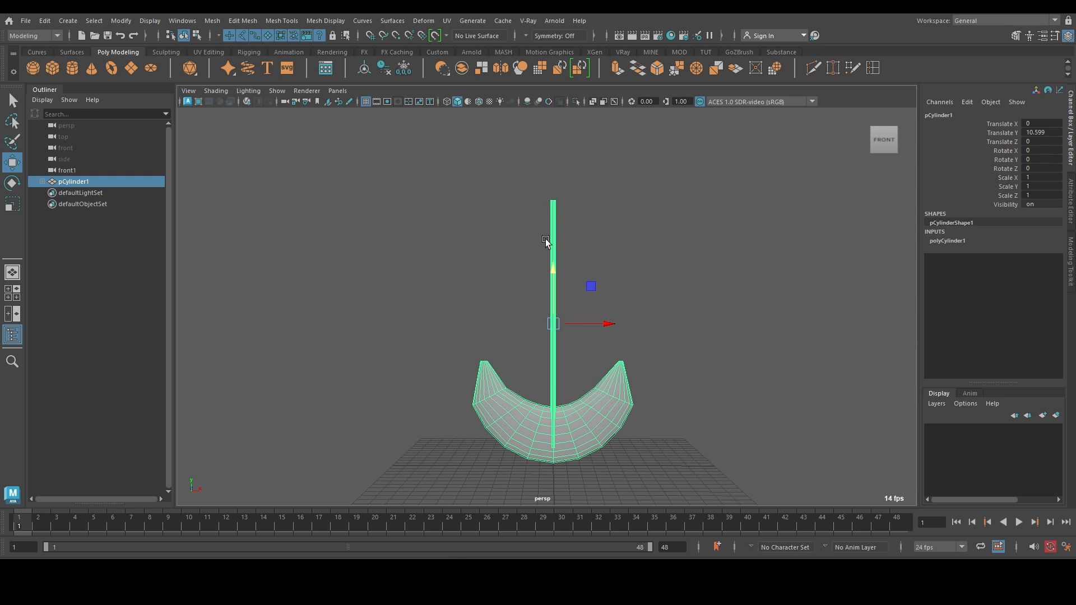
key("d")
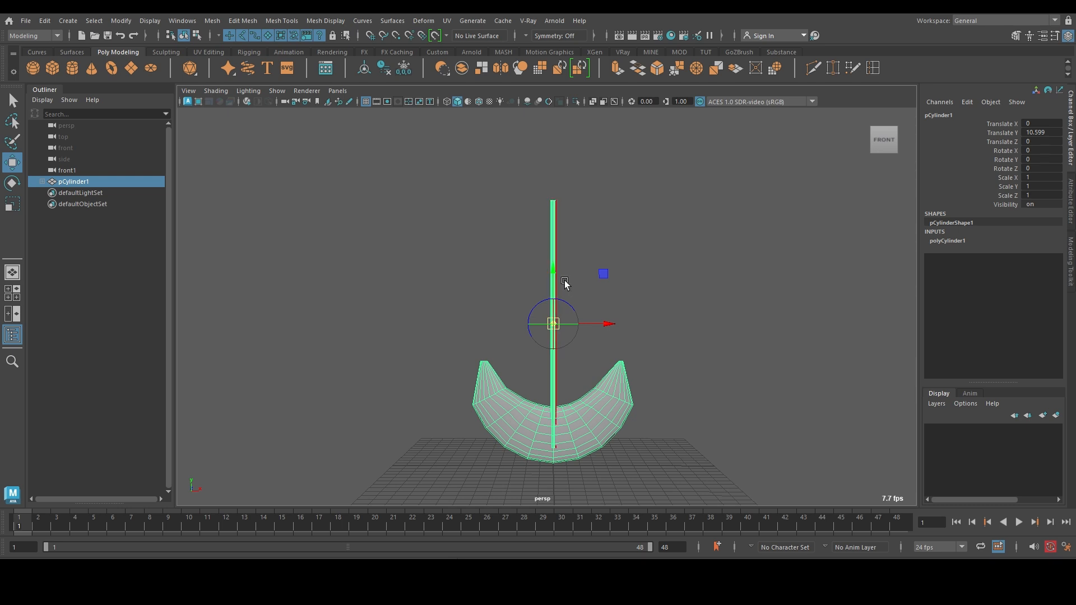
left_click_drag(552, 282, 604, 158)
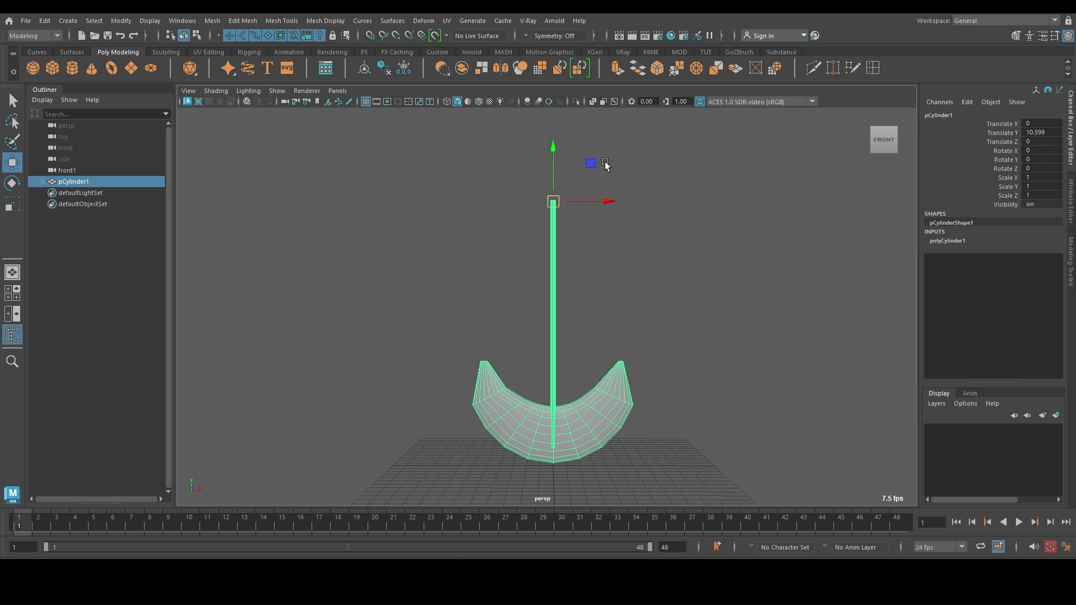
Step: Try setting the rod's Translate Y to 0 and undo the change
right_click_drag(742, 233, 436, 270, "alt")
left_click_drag(437, 271, 750, 281, "alt")
right_click_drag(750, 281, 799, 317, "alt")
left_click_drag(799, 317, 705, 278, "alt")
right_click_drag(706, 277, 581, 271, "alt")
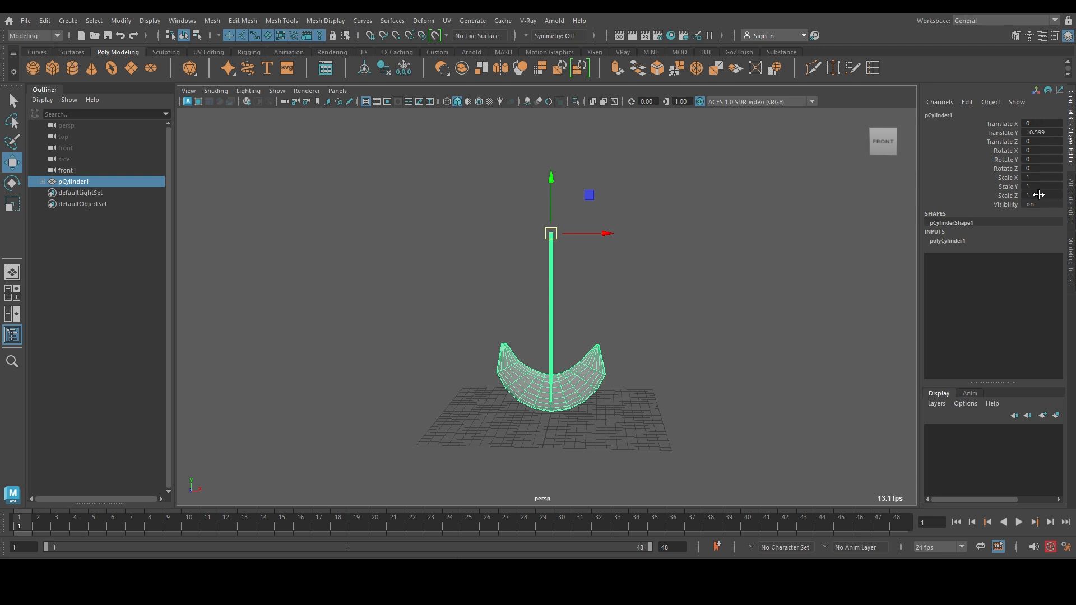
left_click(1042, 133)
type("0")
key("Return")
scroll(514, 242, "down", 5)
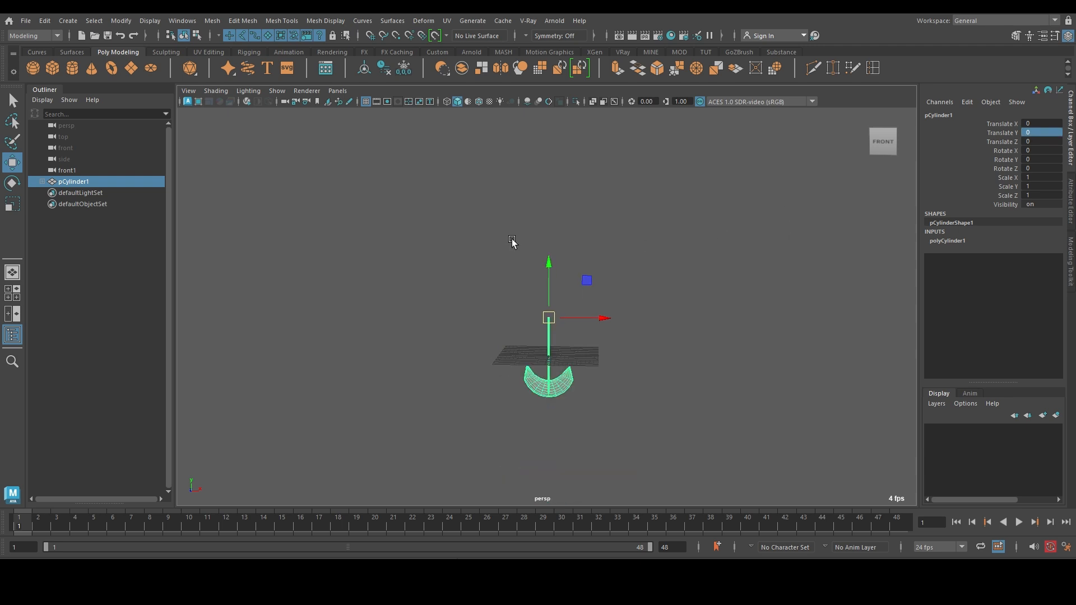
key("ctrl+z")
scroll(524, 258, "up", 3)
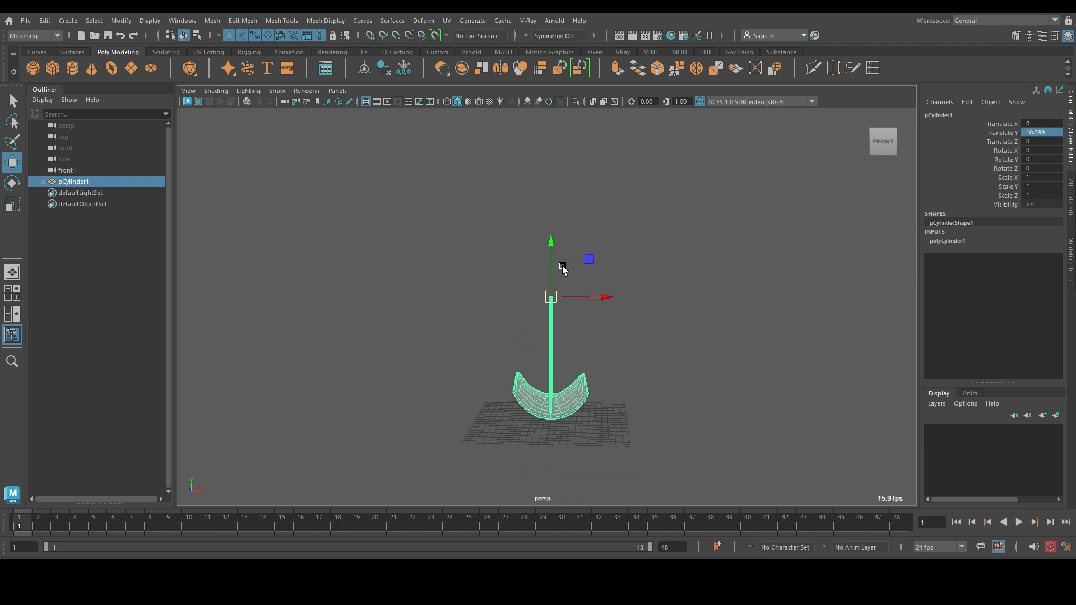
Step: Raise the pendulum to a Translate Y of about 13.693 and freeze its transformations
left_click_drag(553, 260, 556, 240)
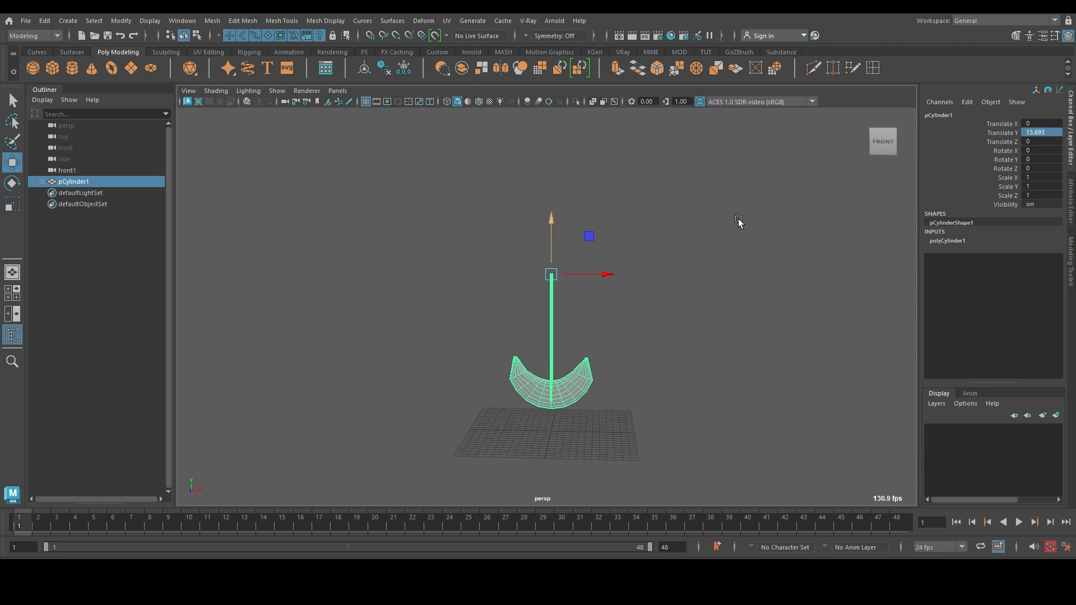
scroll(740, 223, "up", 1)
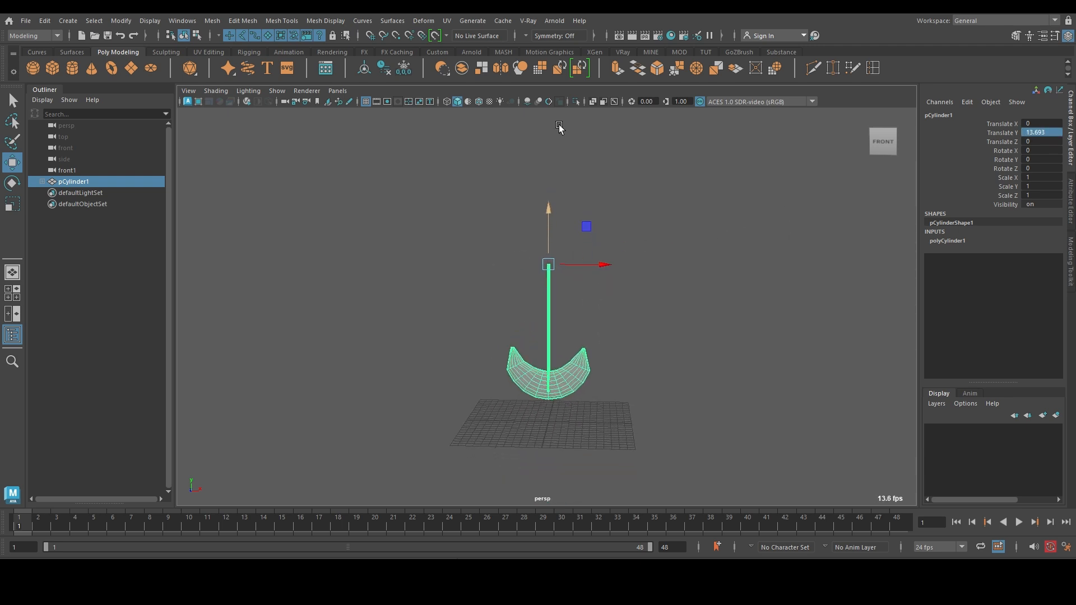
left_click(124, 23)
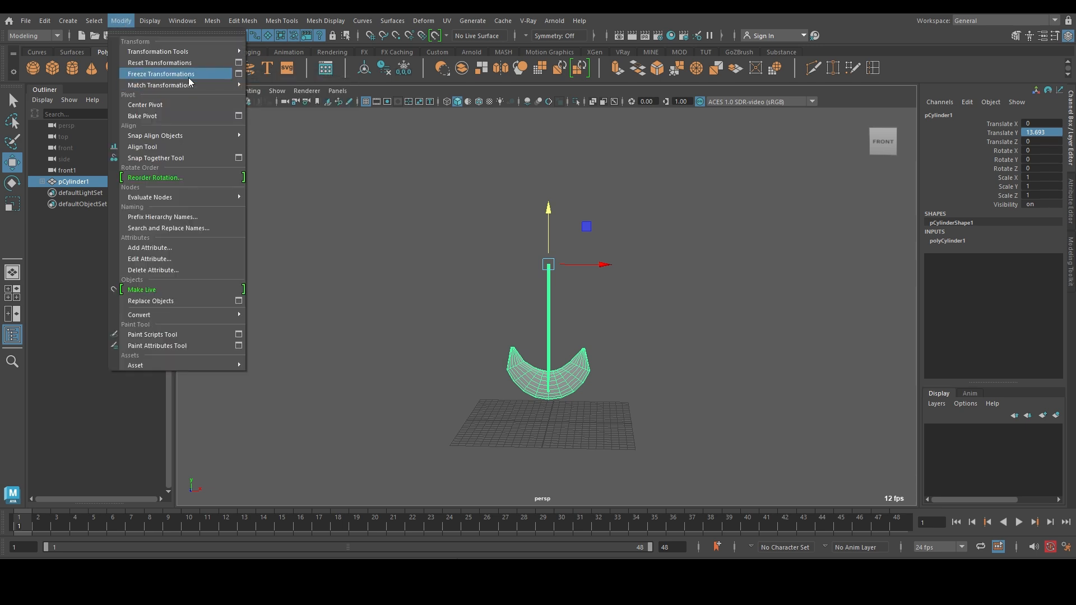
left_click(168, 74)
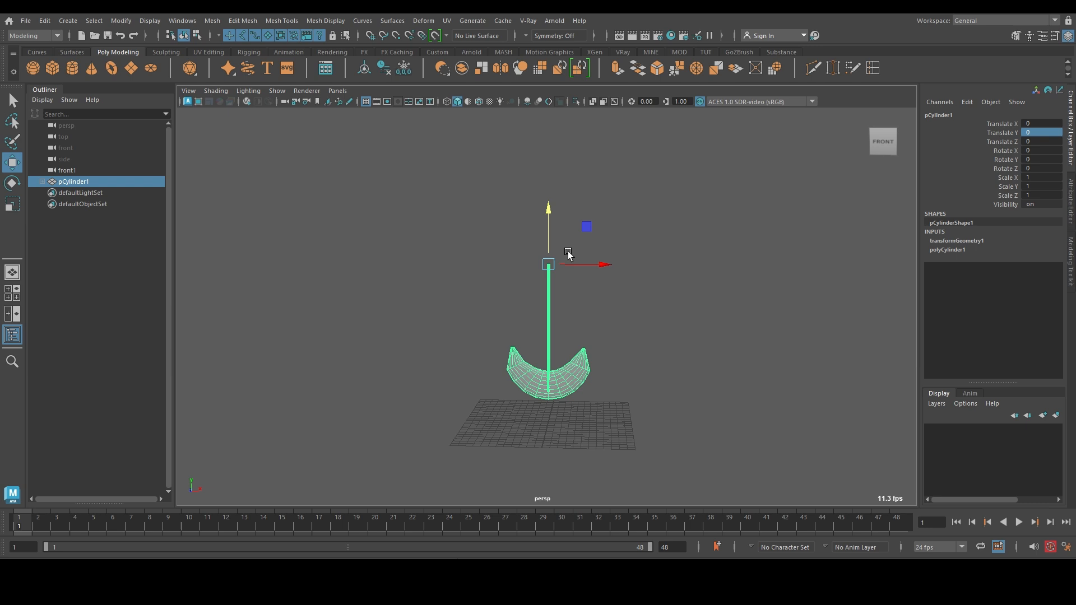
Step: Examine the finished pendulum's blade, rod and clearance above the grid in the perspective view
right_click_drag(538, 300, 613, 322, "alt")
left_click_drag(612, 322, 618, 313, "alt")
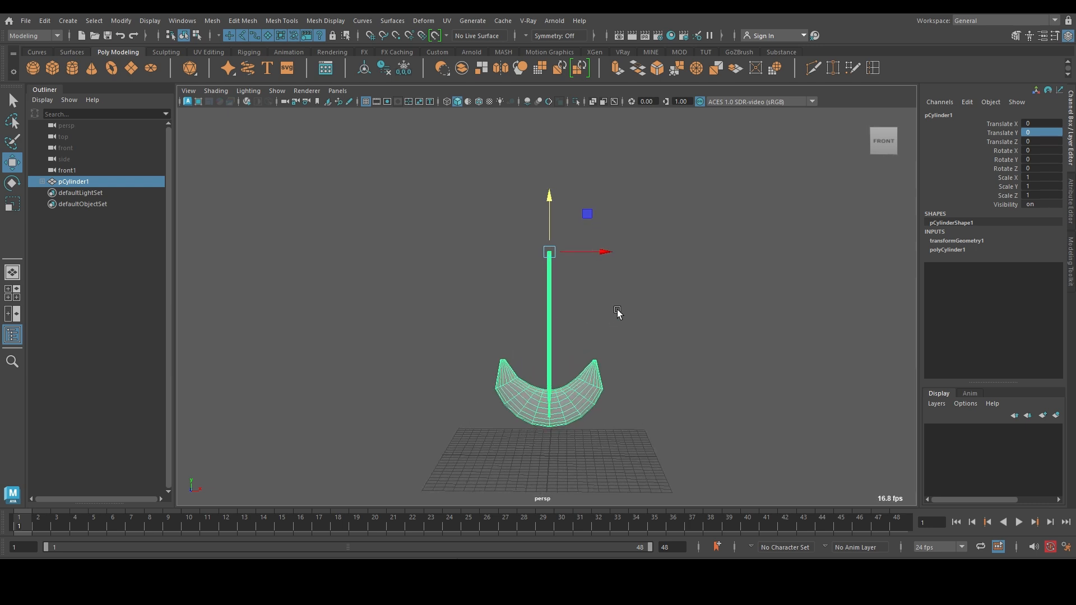
middle_click_drag(644, 321, 645, 310, "alt")
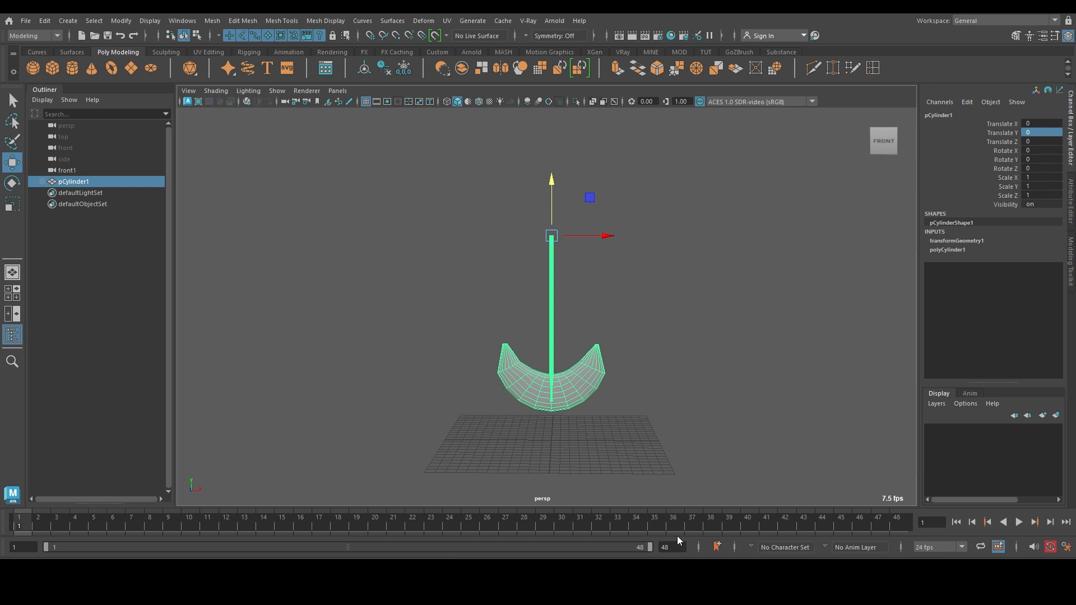
left_click_drag(628, 405, 622, 391, "alt")
middle_click_drag(557, 384, 567, 286, "alt")
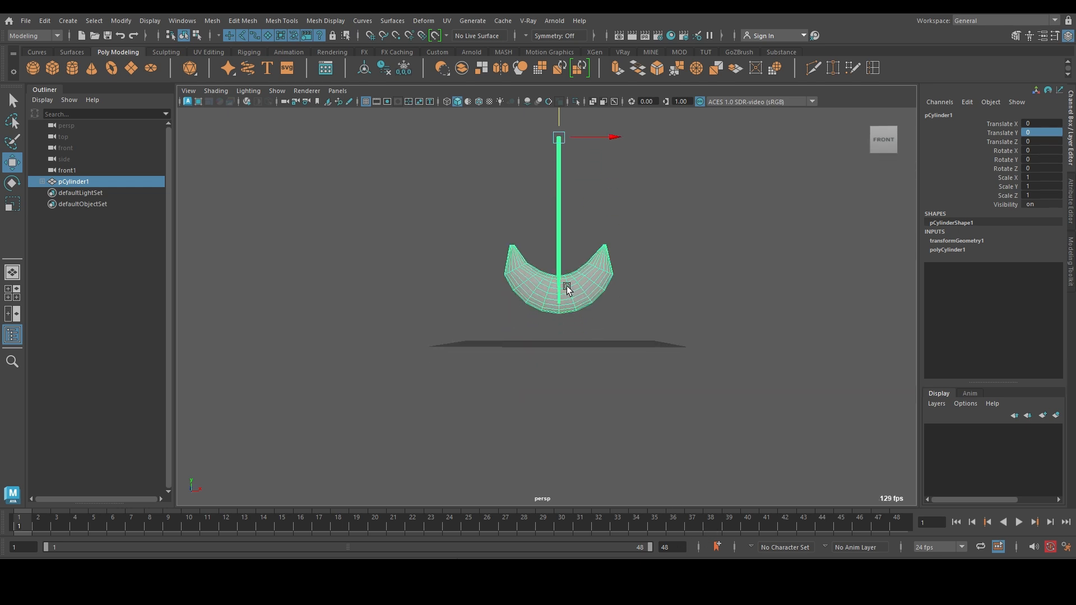
right_click_drag(567, 286, 735, 353, "alt")
left_click_drag(735, 356, 620, 377, "alt")
left_click_drag(745, 329, 606, 367, "alt")
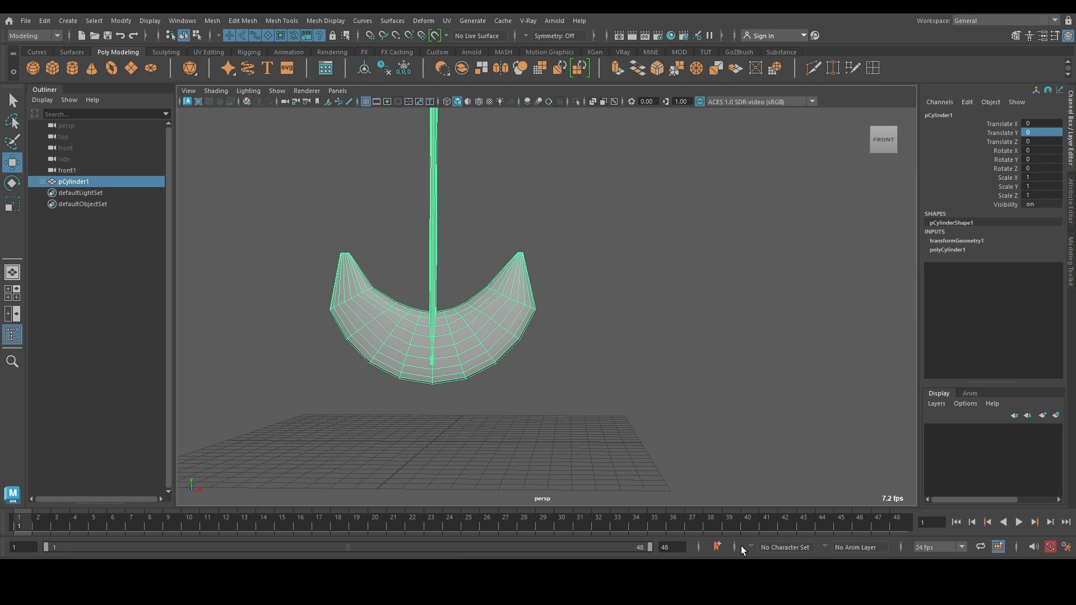
Step: Switch to the browser and look through the image results for "big pendulum" as reference
mouse_move(739, 591)
left_click(800, 501)
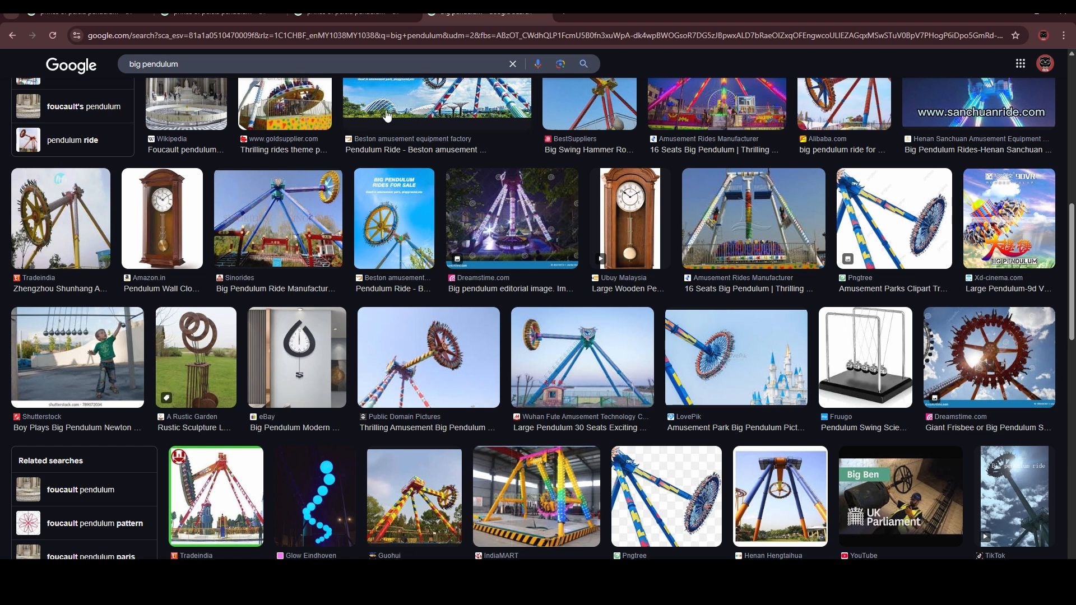
scroll(486, 241, "up", 3)
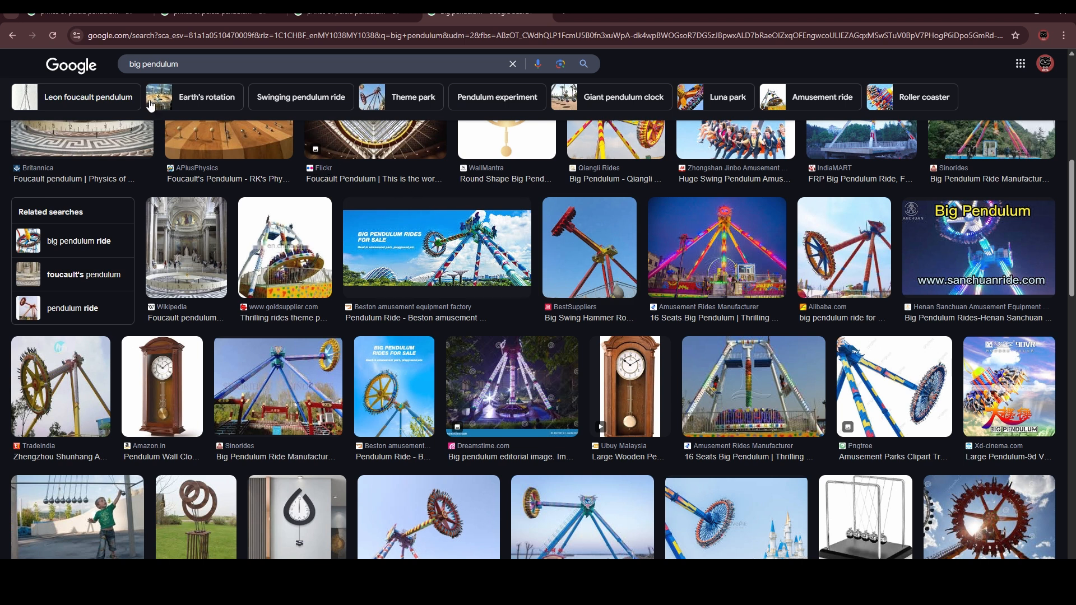
Step: Look through the Prince of Persia pendulum reference images in the browser and switch back to Maya
left_click(84, 13)
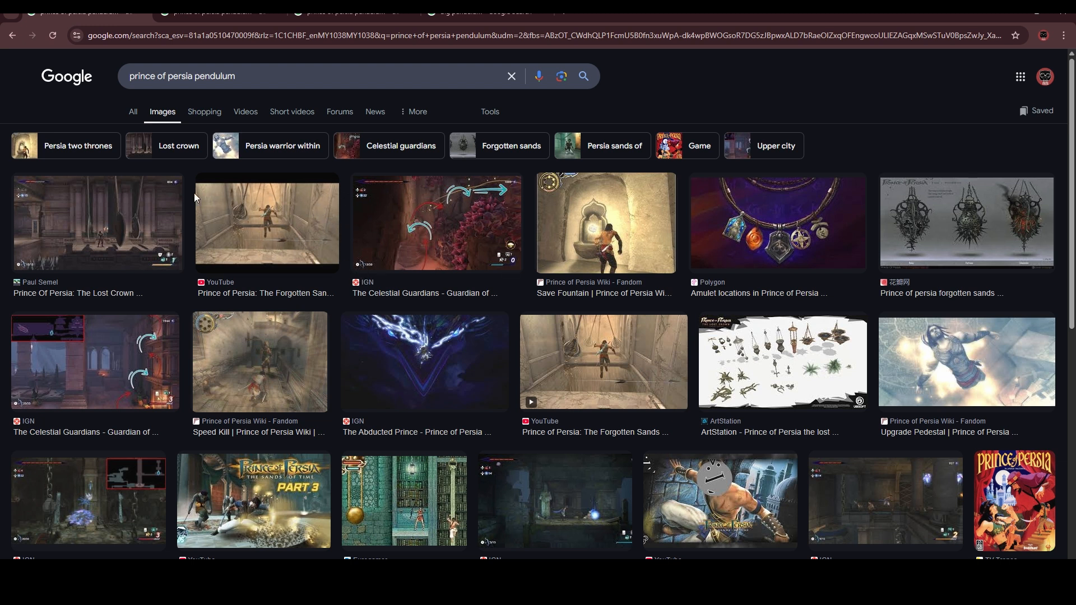
left_click(220, 16)
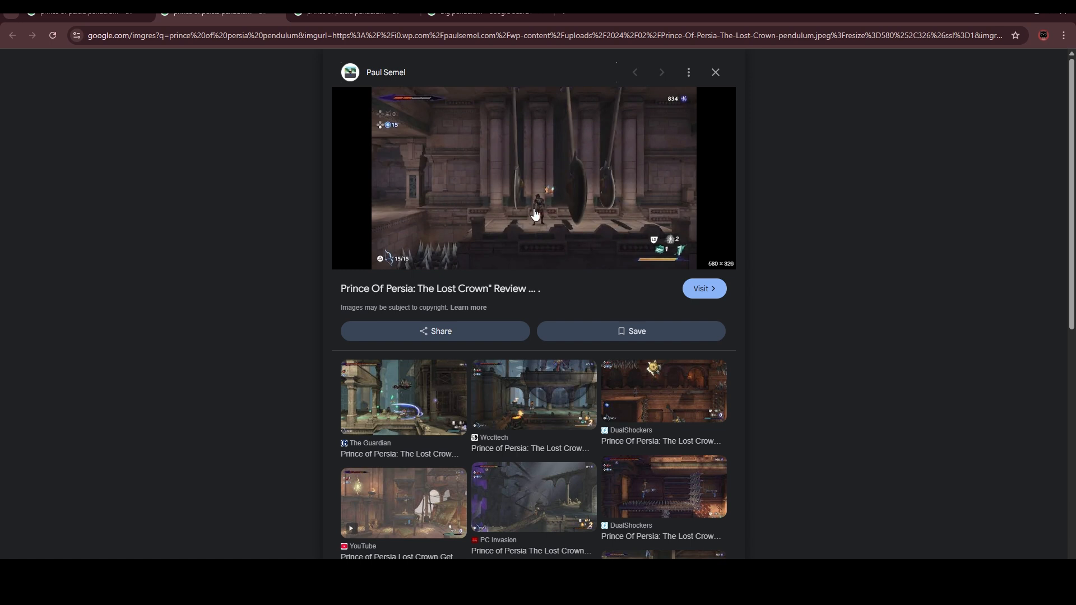
left_click(349, 17)
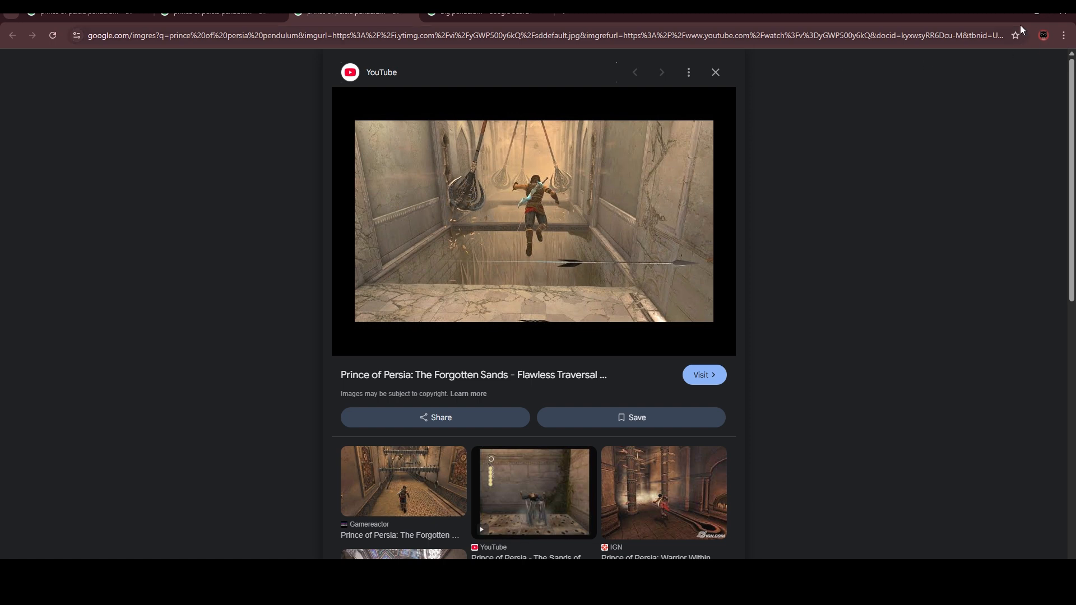
left_click(1036, 12)
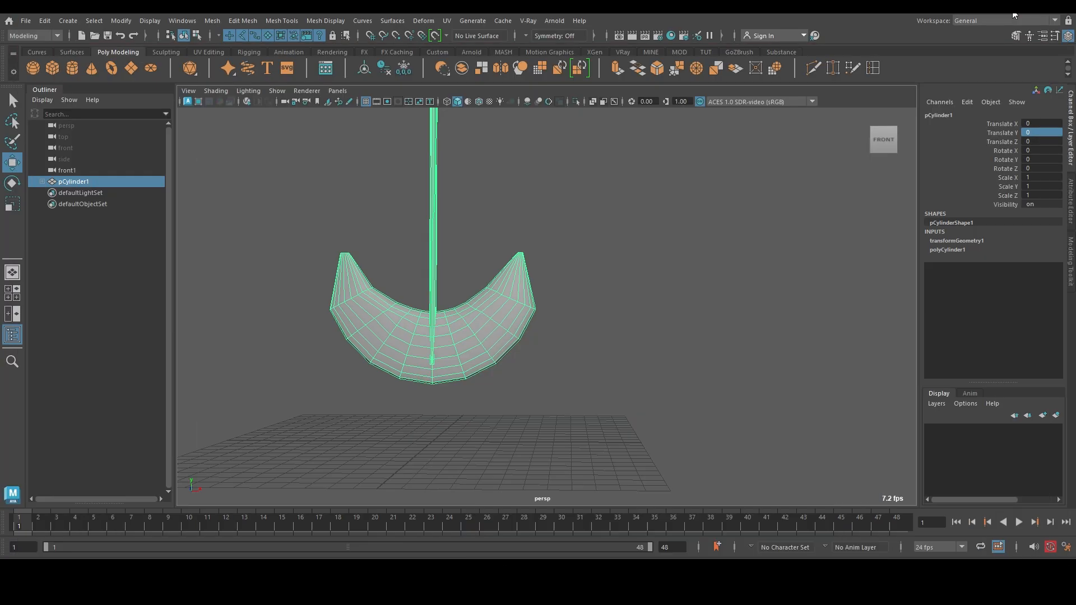
Step: Rotate the pendulum to -45 degrees about Z and key all its transform channels at frame 1
right_click_drag(643, 250, 551, 179, "alt")
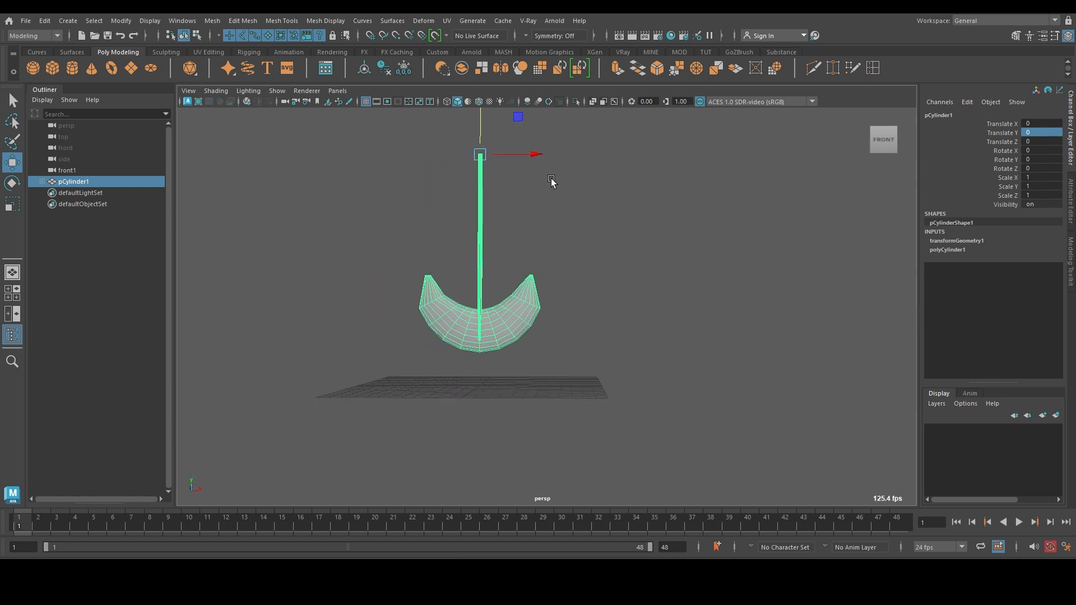
middle_click_drag(551, 179, 550, 224, "alt")
right_click_drag(506, 225, 550, 237, "alt")
middle_click_drag(551, 235, 578, 226, "alt")
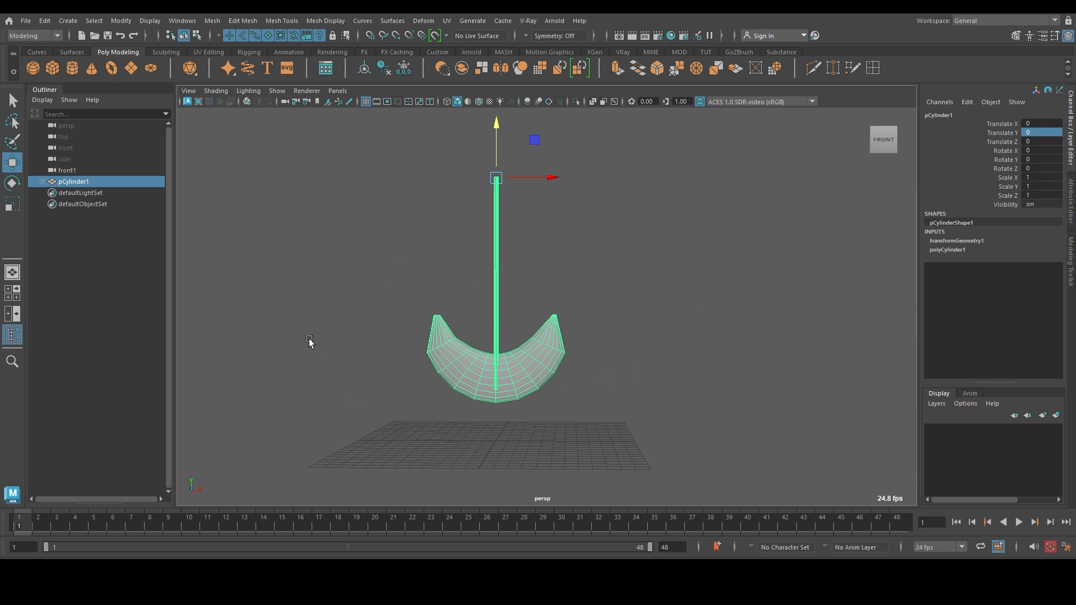
left_click_drag(648, 284, 631, 277, "alt")
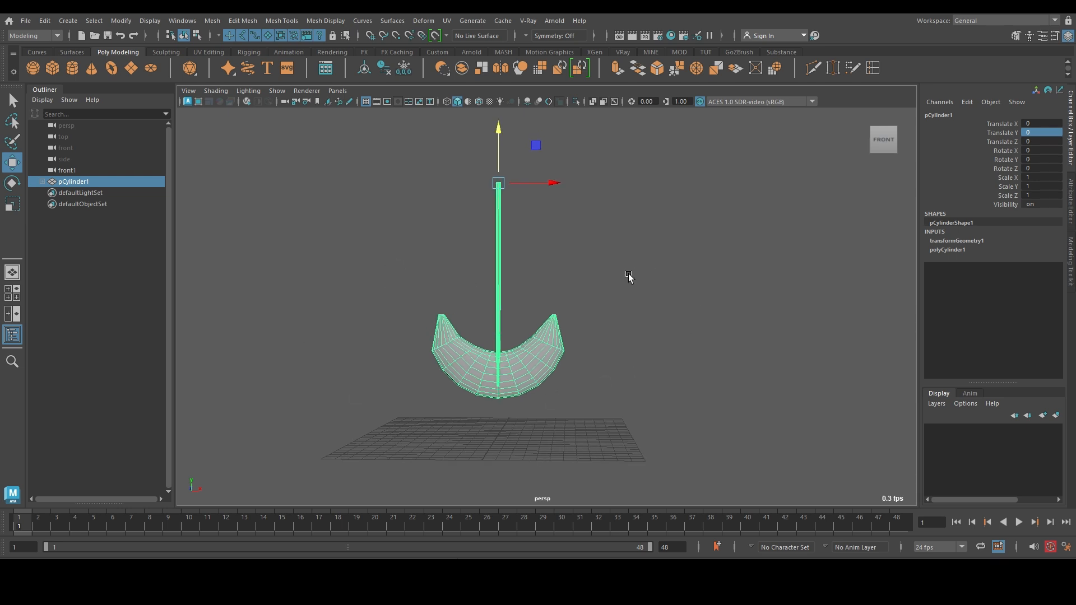
key("e")
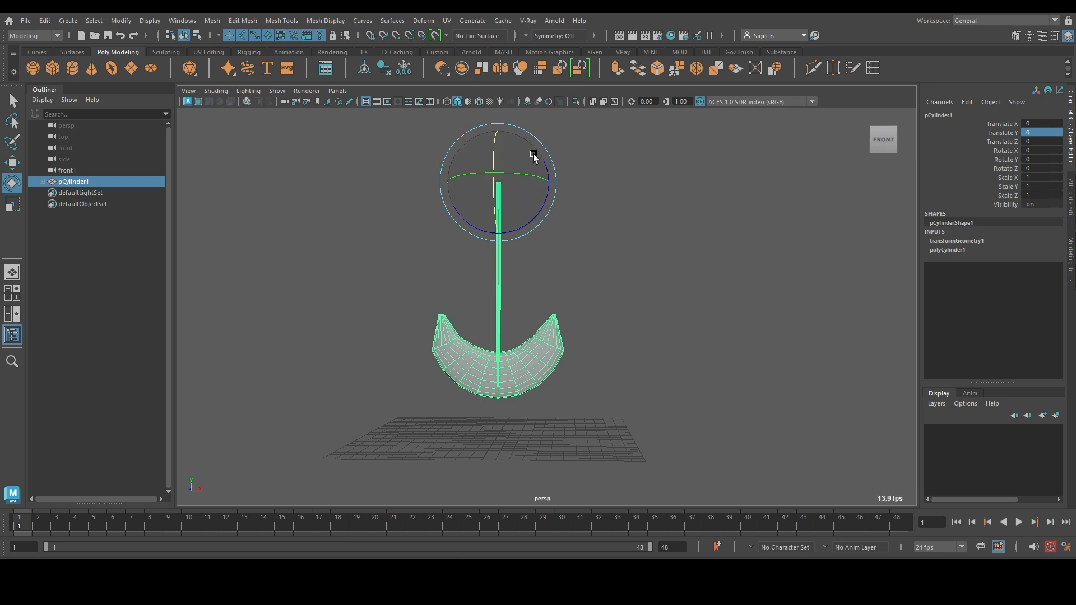
left_click_drag(545, 197, 537, 218)
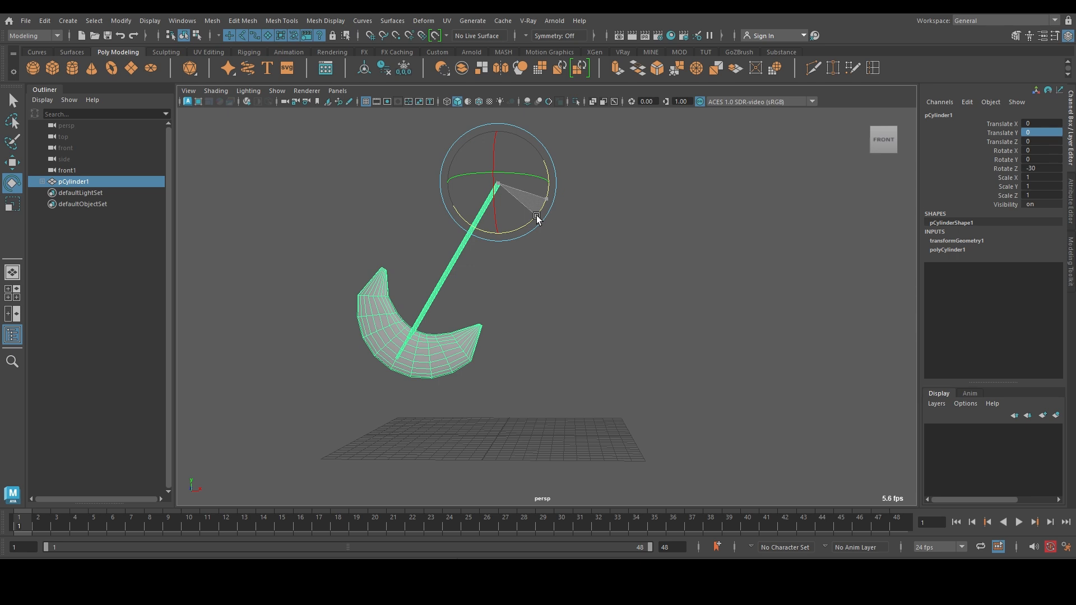
left_click_drag(536, 217, 517, 235)
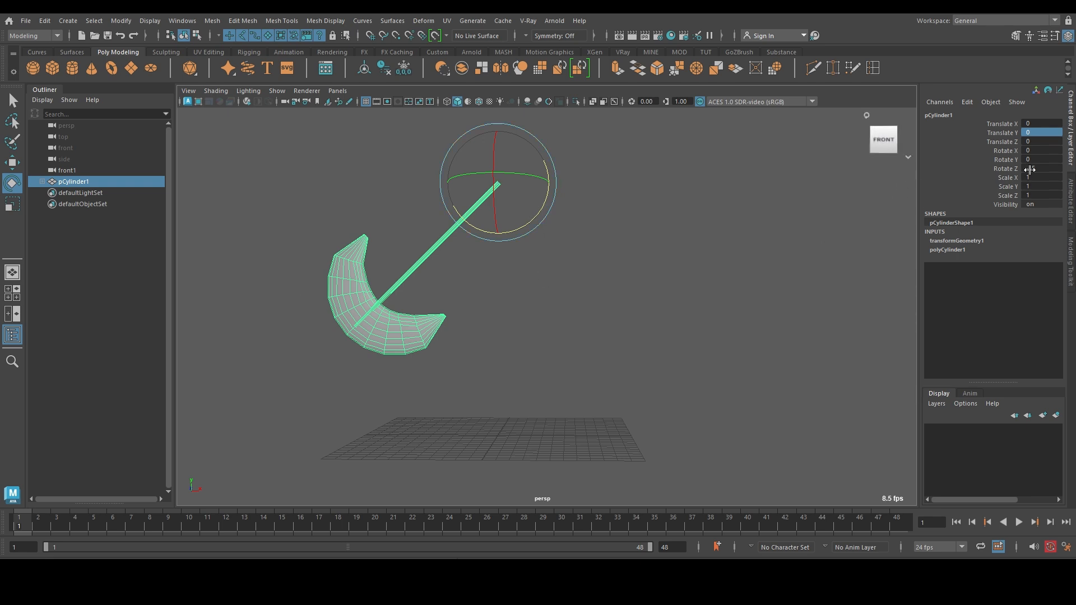
right_click_drag(614, 295, 627, 291, "alt")
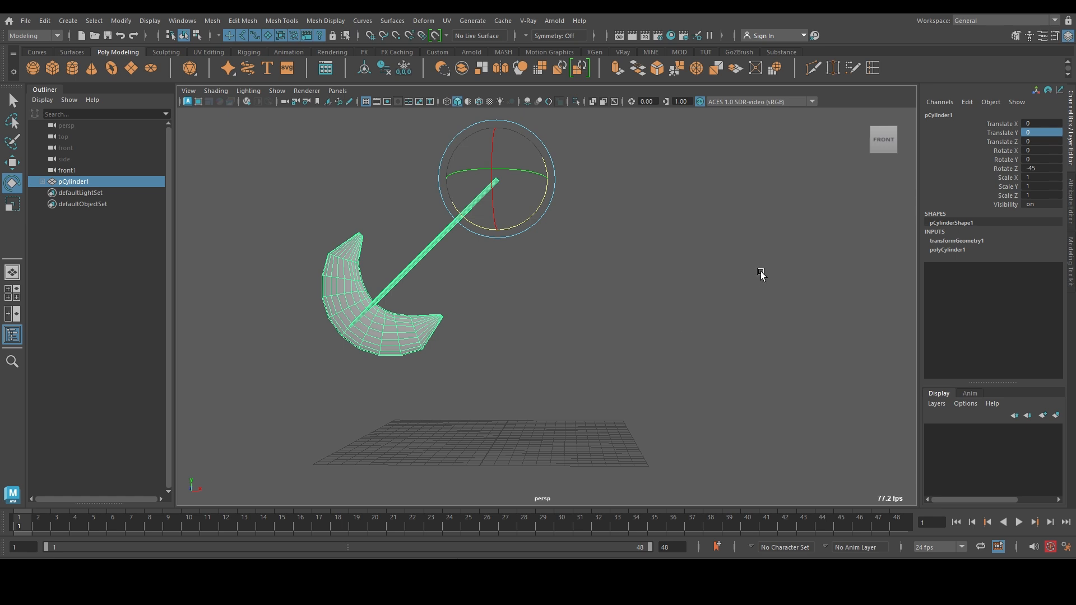
key("s")
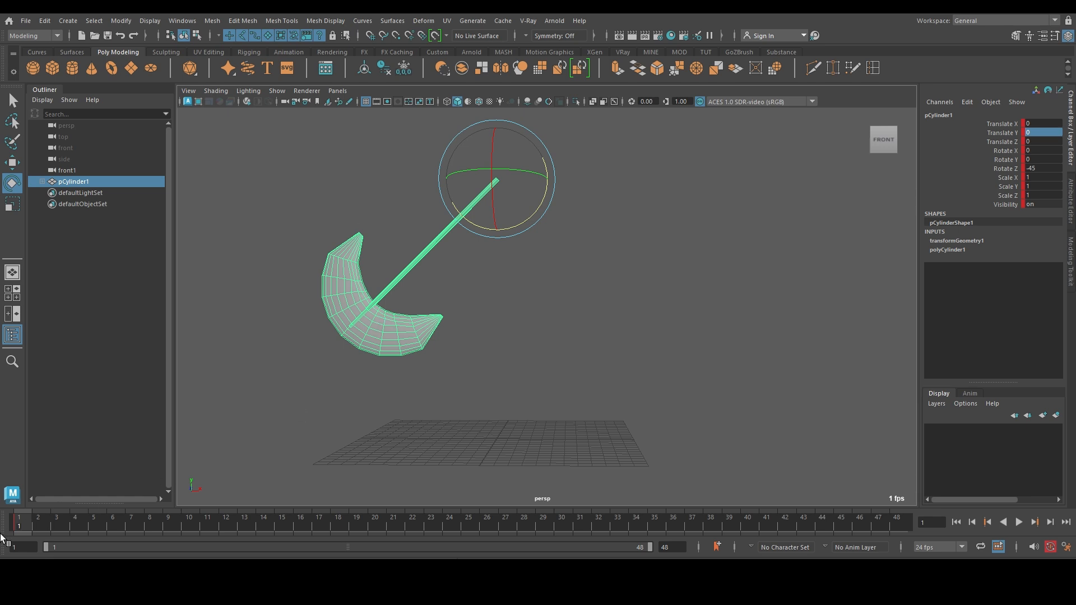
Step: Key the pendulum's opposite extreme at frame 30 with Rotate Z set to 45
key("alt+v")
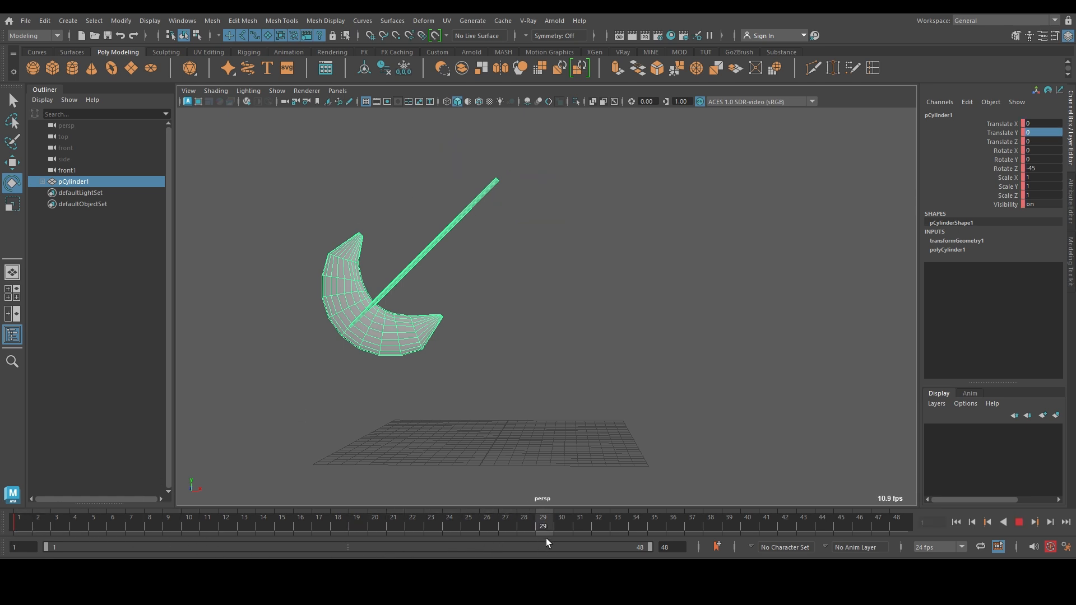
key("alt+v")
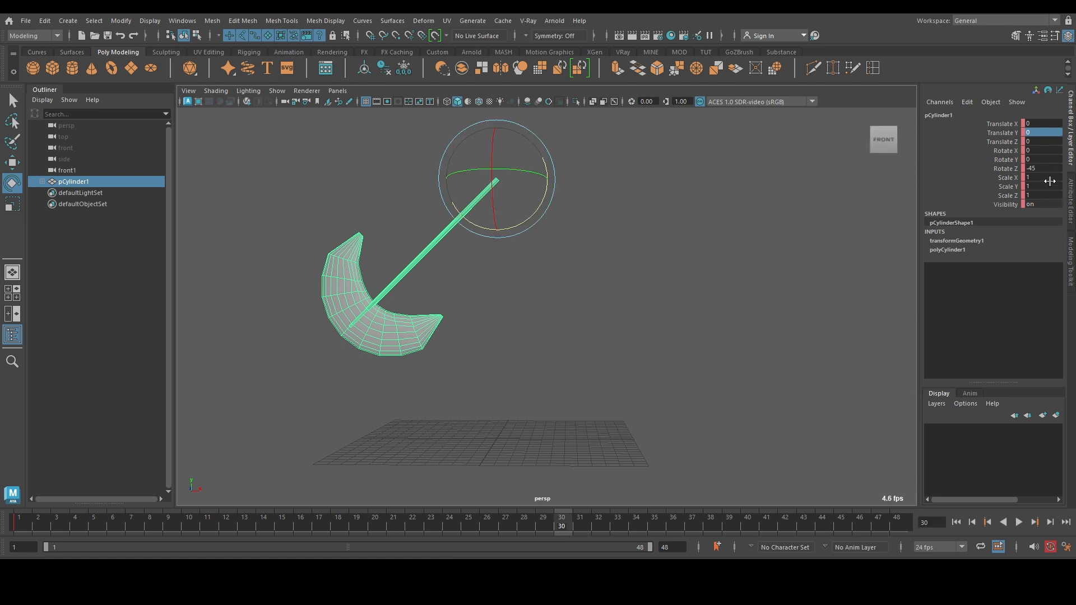
left_click(1049, 167)
left_click(1049, 168)
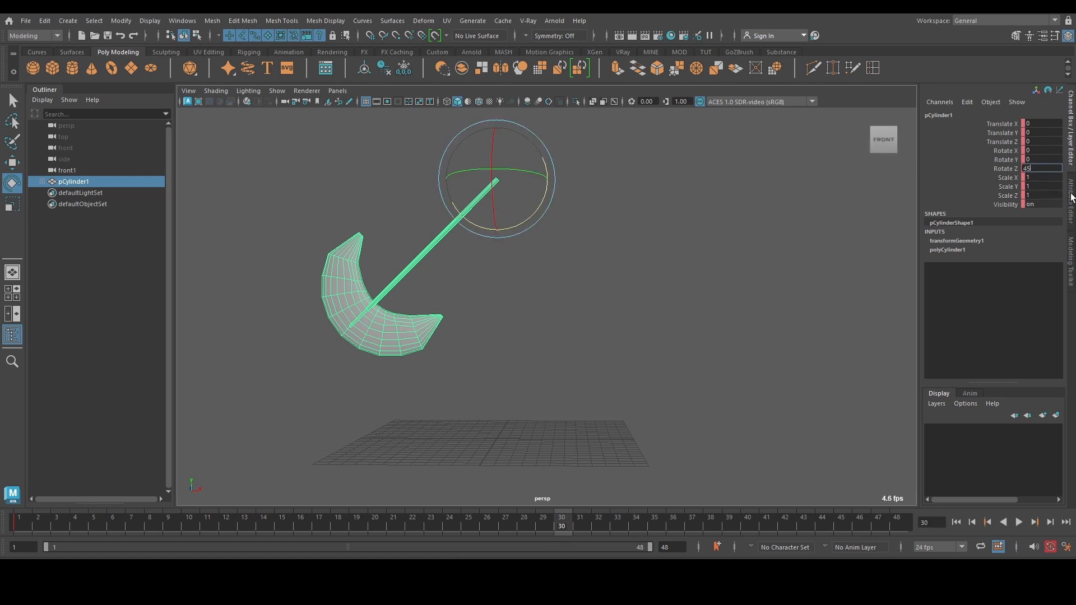
key("Return")
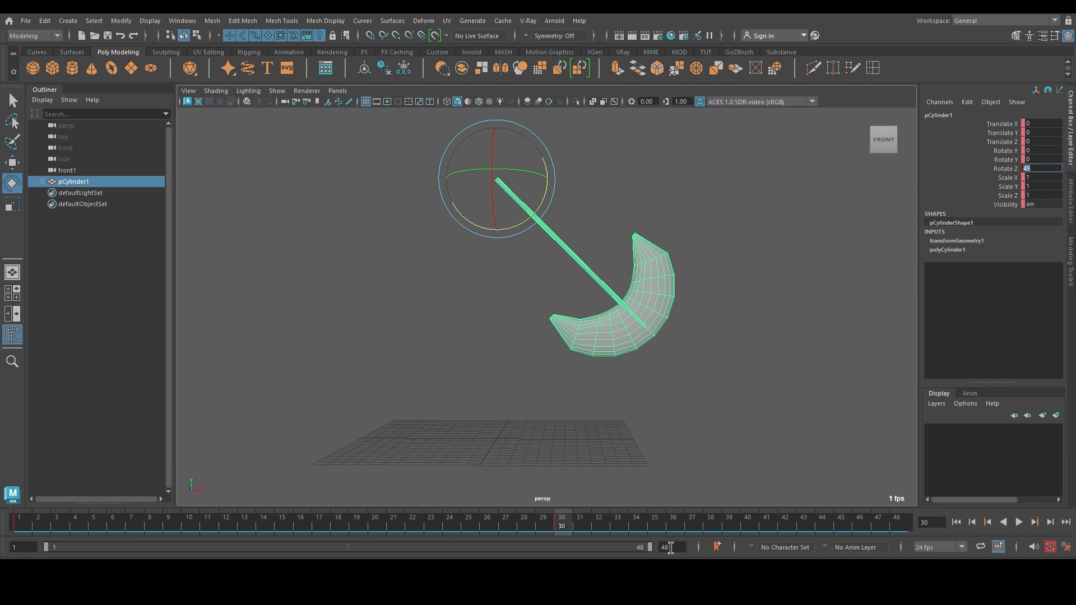
Step: Set the animation end to frame 60 and extend the playback range to frame 60
double_click(671, 547)
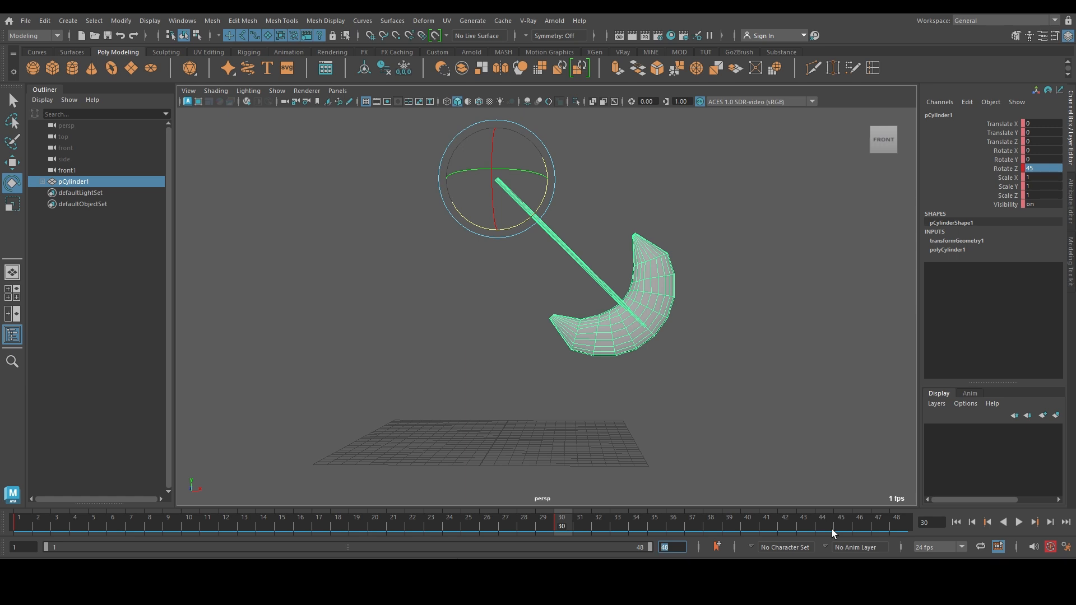
type("60")
key("Return")
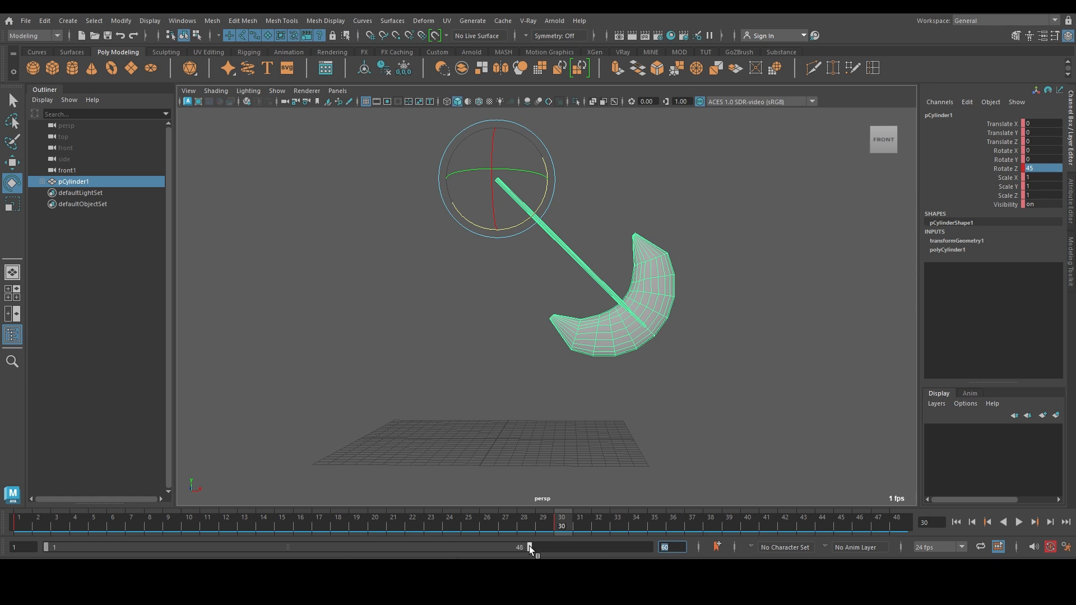
left_click_drag(530, 547, 694, 546)
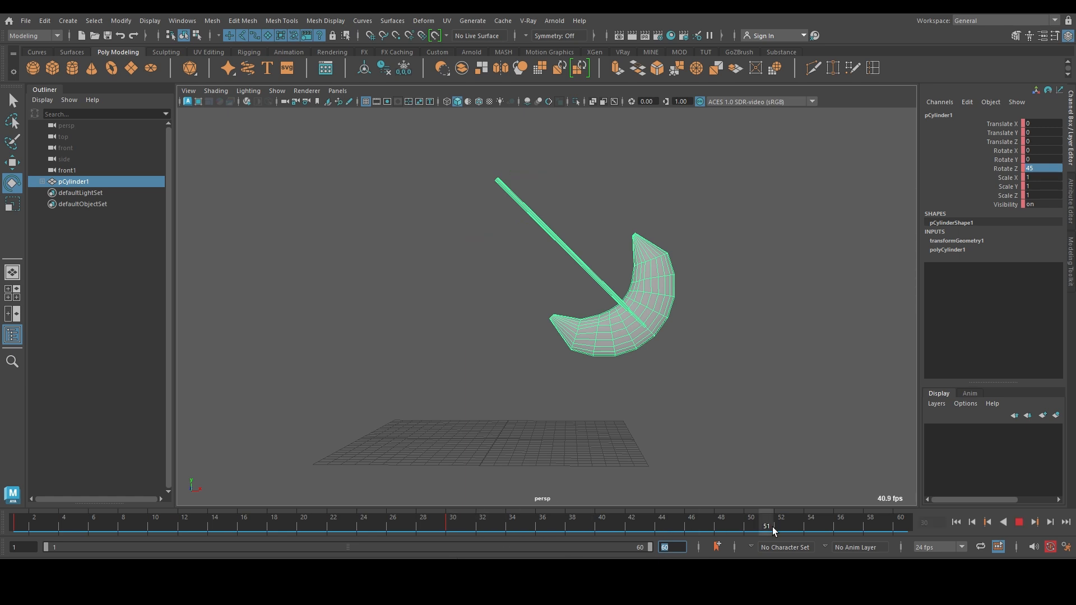
Step: Key the pendulum's return pose at frame 60 with Rotate Z set to -45
left_click(1041, 169)
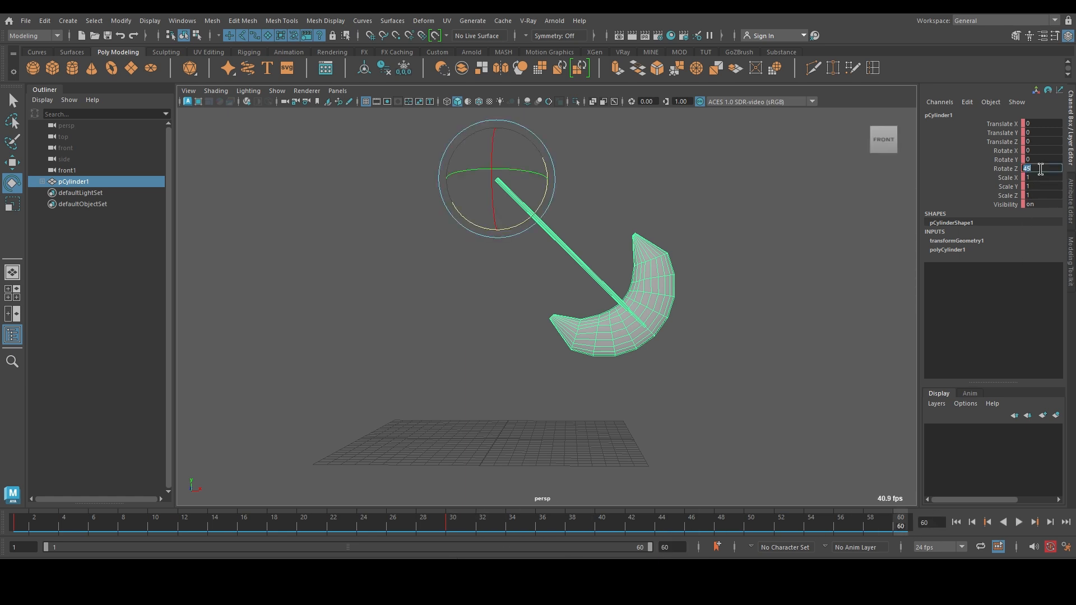
type("-45")
key("Return")
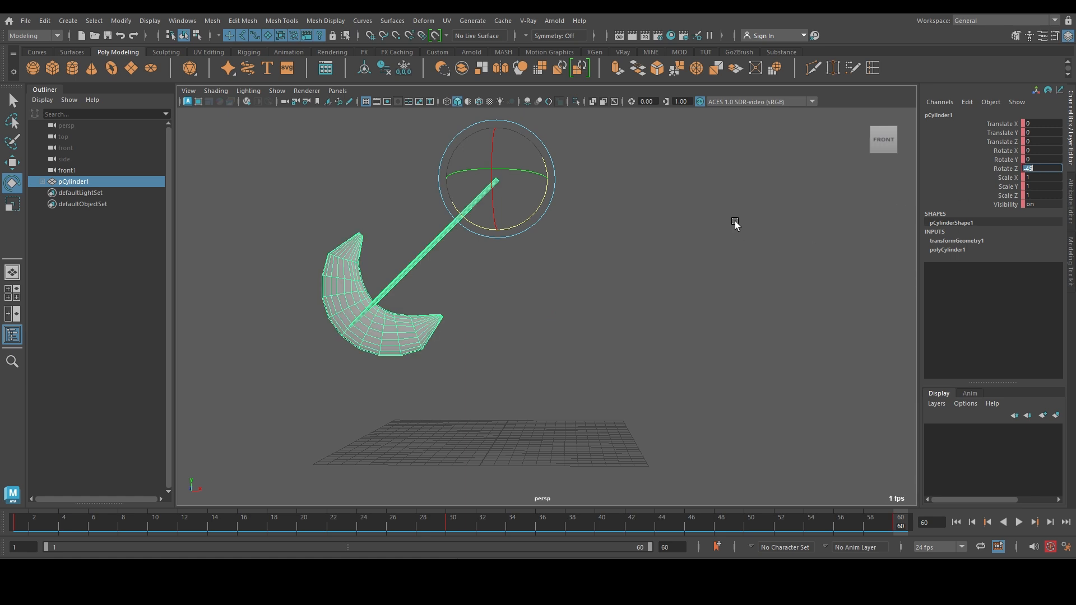
left_click_drag(768, 279, 752, 279, "alt")
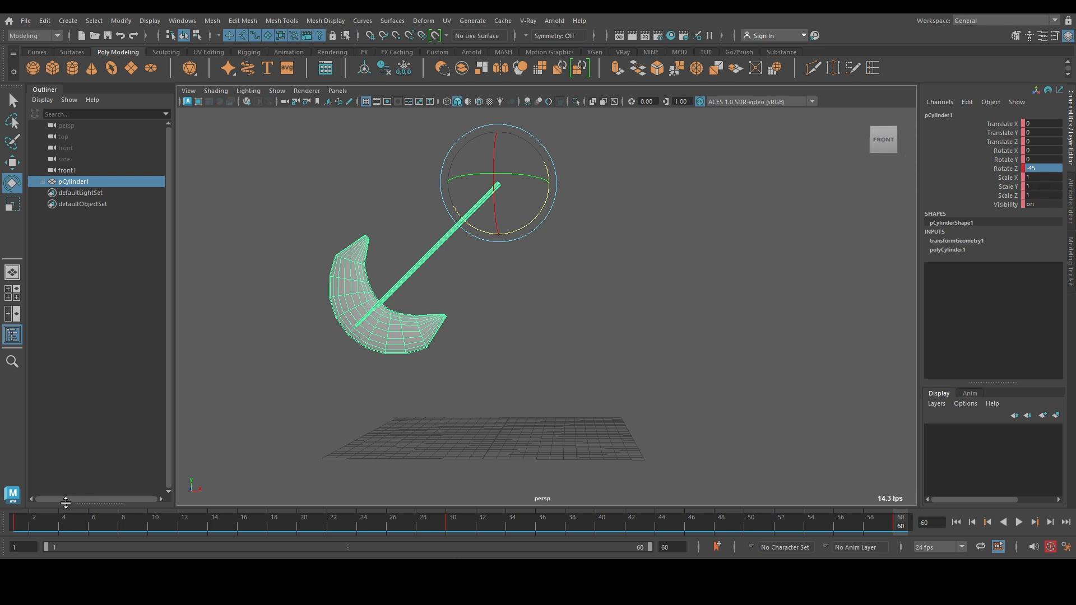
Step: Check the pendulum's key poses and Rotate Z values at frames 1, 30 and 60
left_click(20, 530)
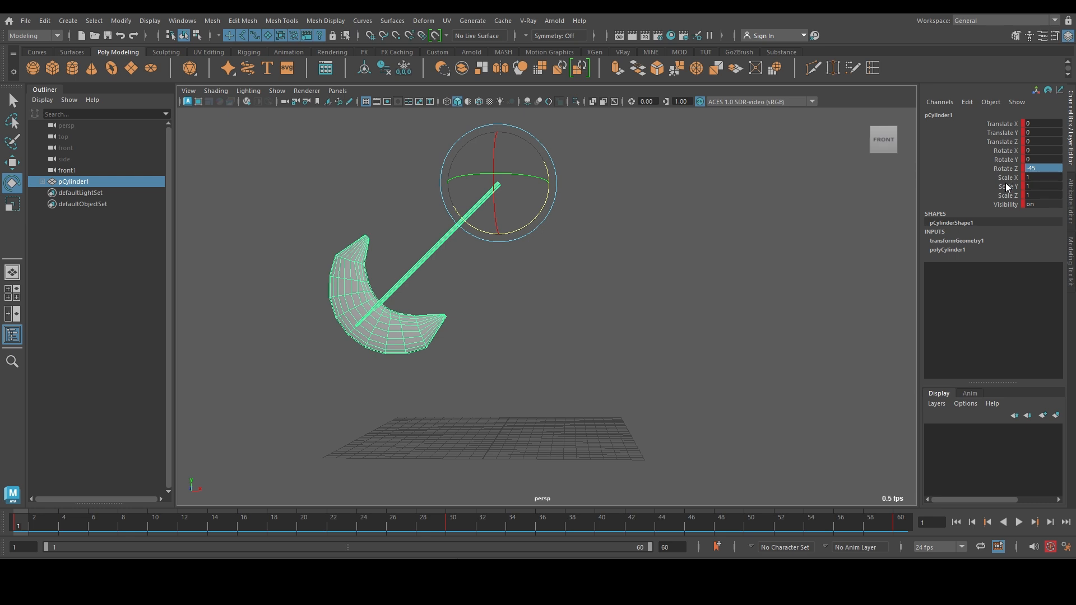
left_click(453, 523)
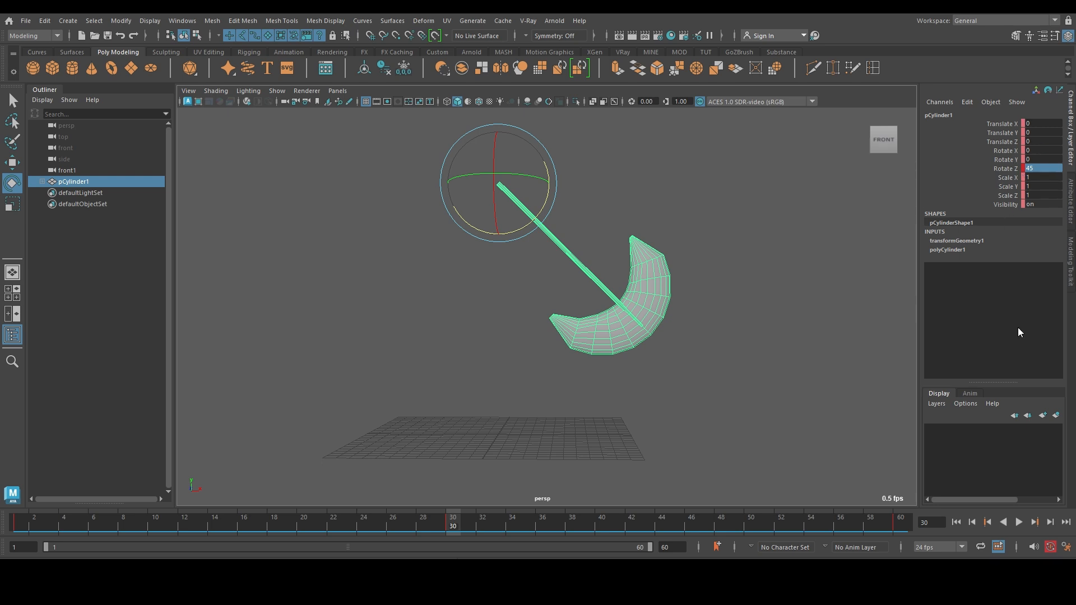
left_click(898, 525)
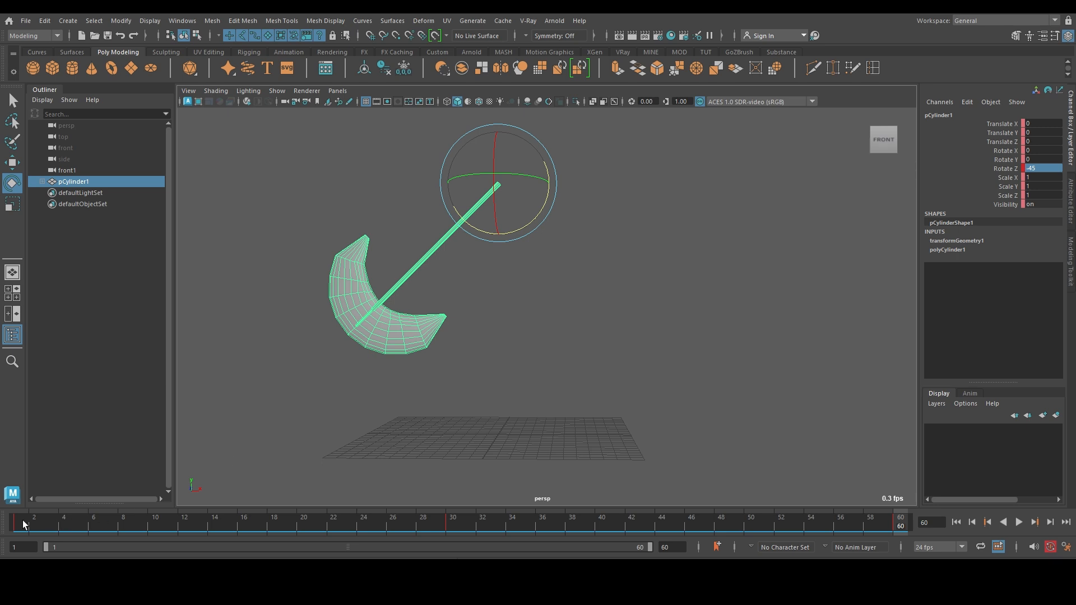
left_click(19, 525)
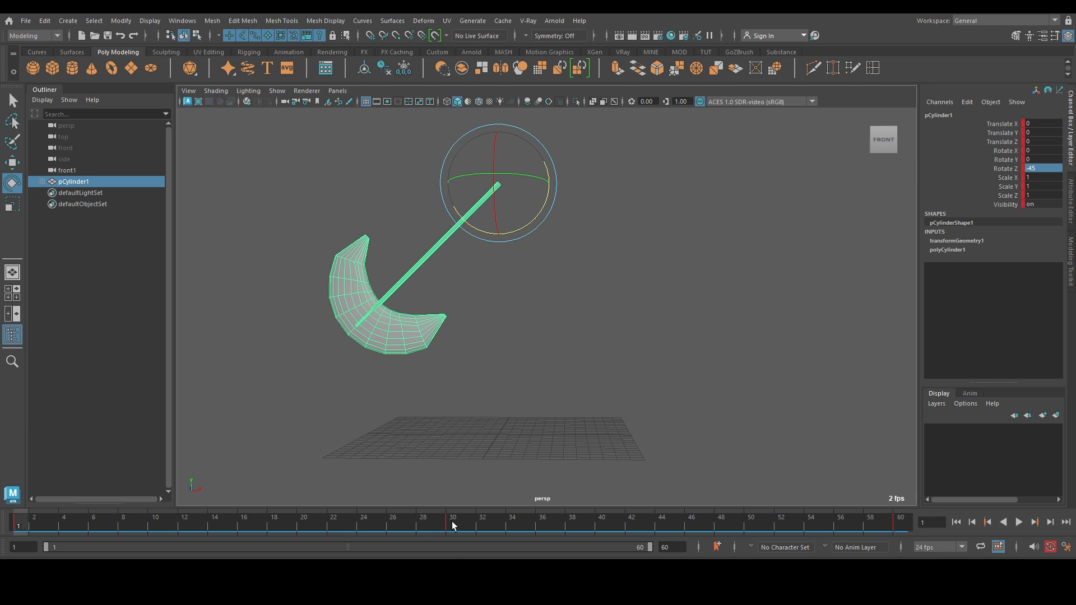
left_click(453, 525)
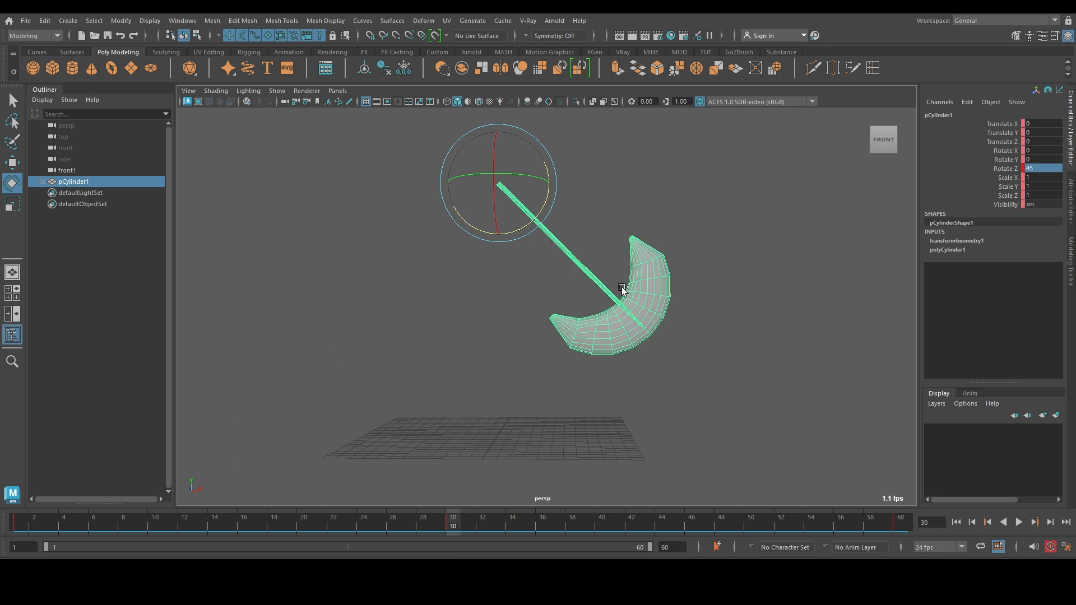
left_click(903, 526)
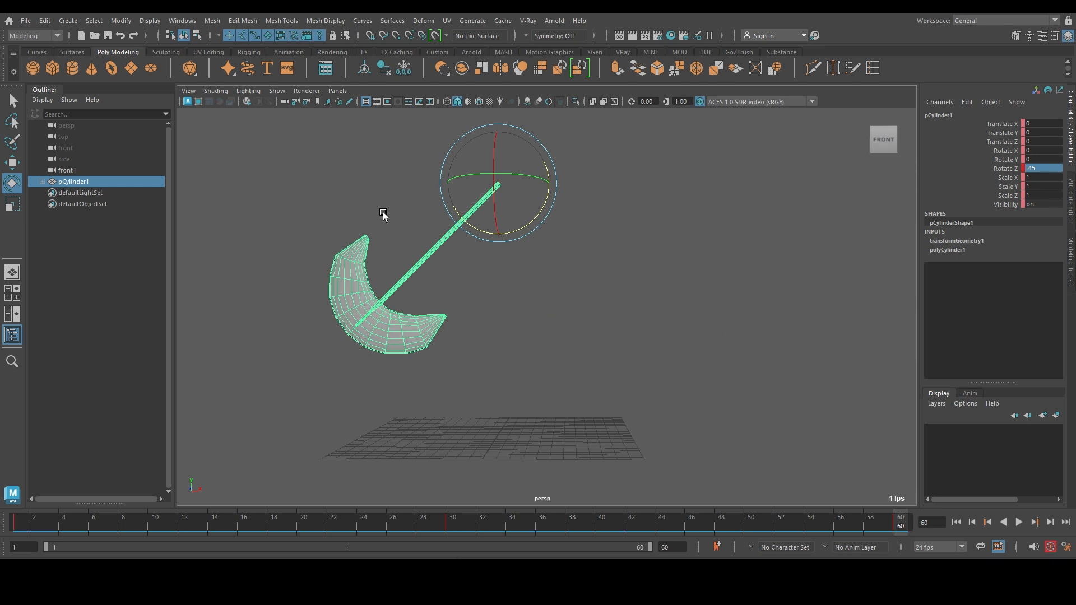
left_click(20, 523)
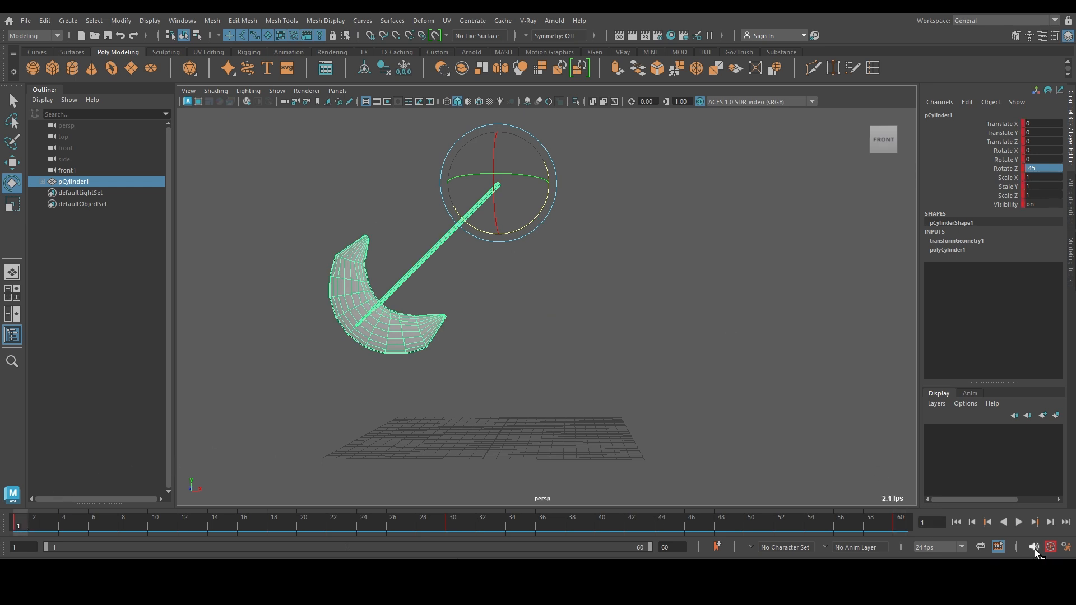
Step: Play back the swing animation and compare its poses at frames 30 and 1
left_click(1018, 523)
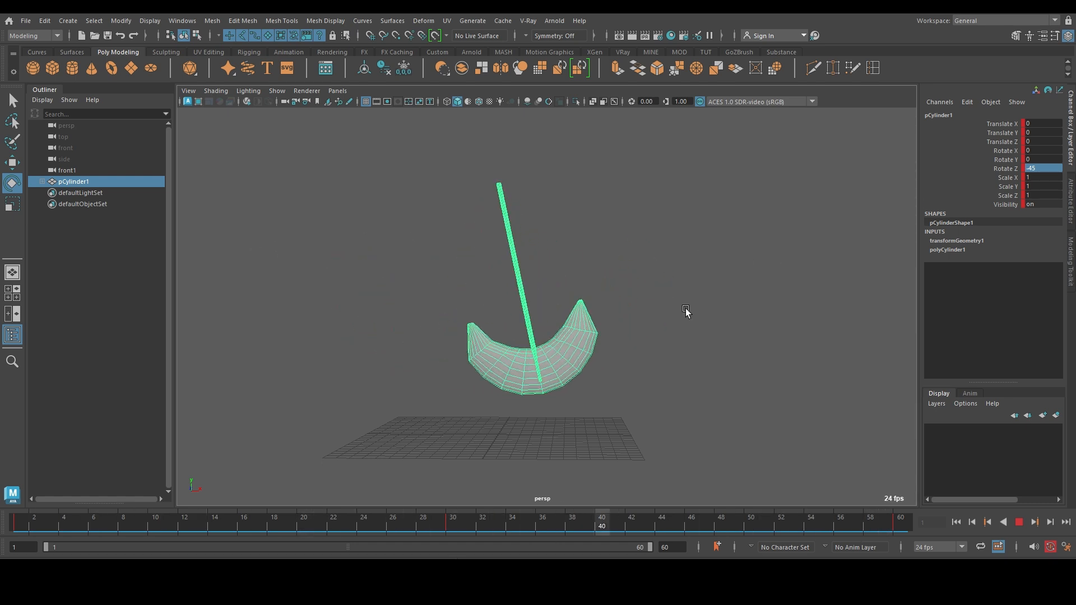
left_click(1020, 521)
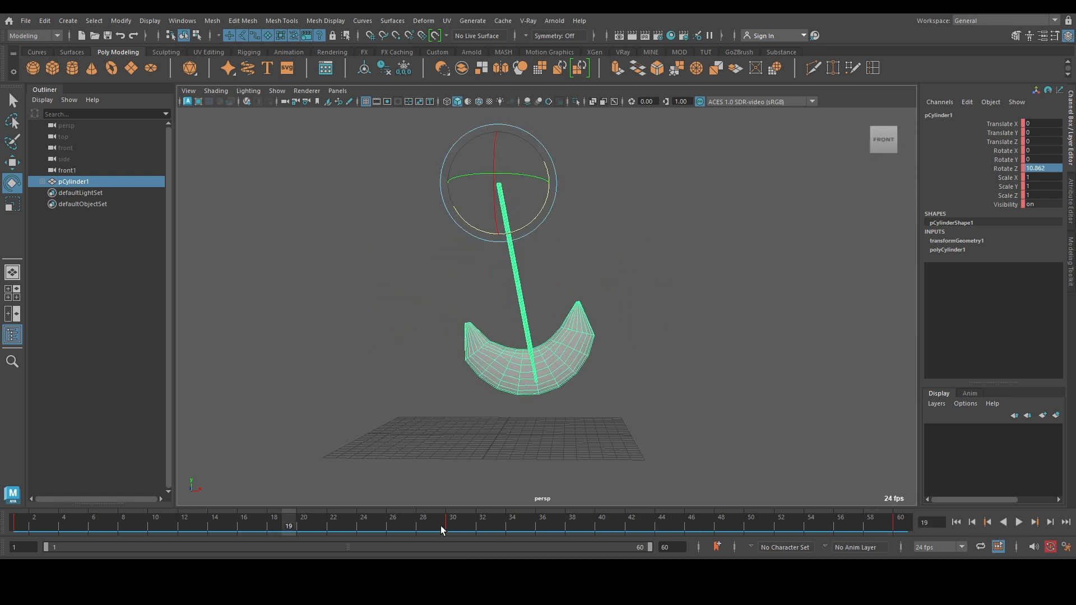
left_click_drag(425, 521, 454, 509)
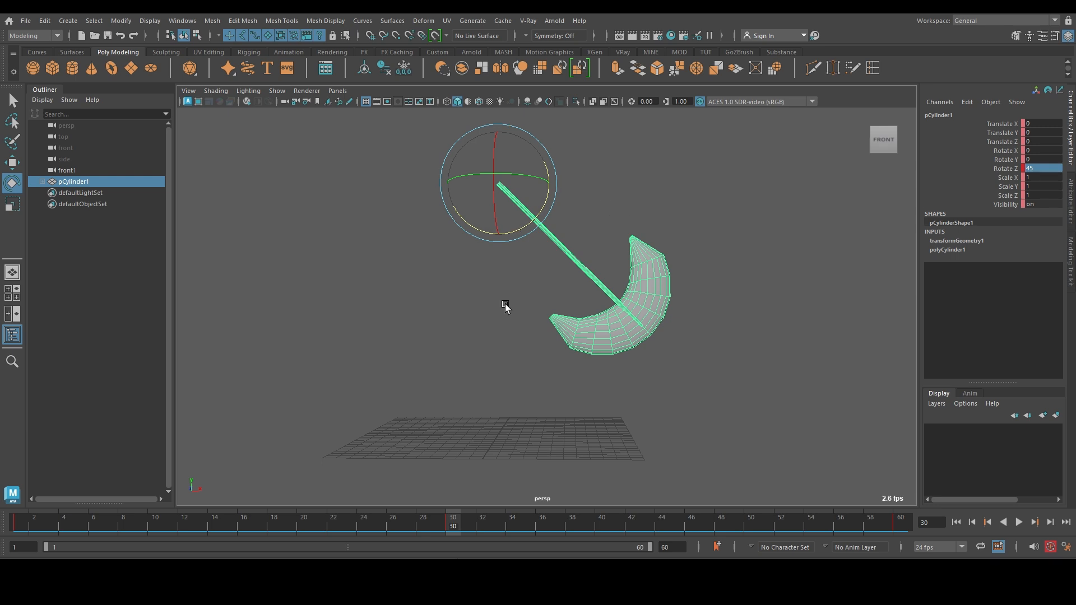
left_click(17, 529)
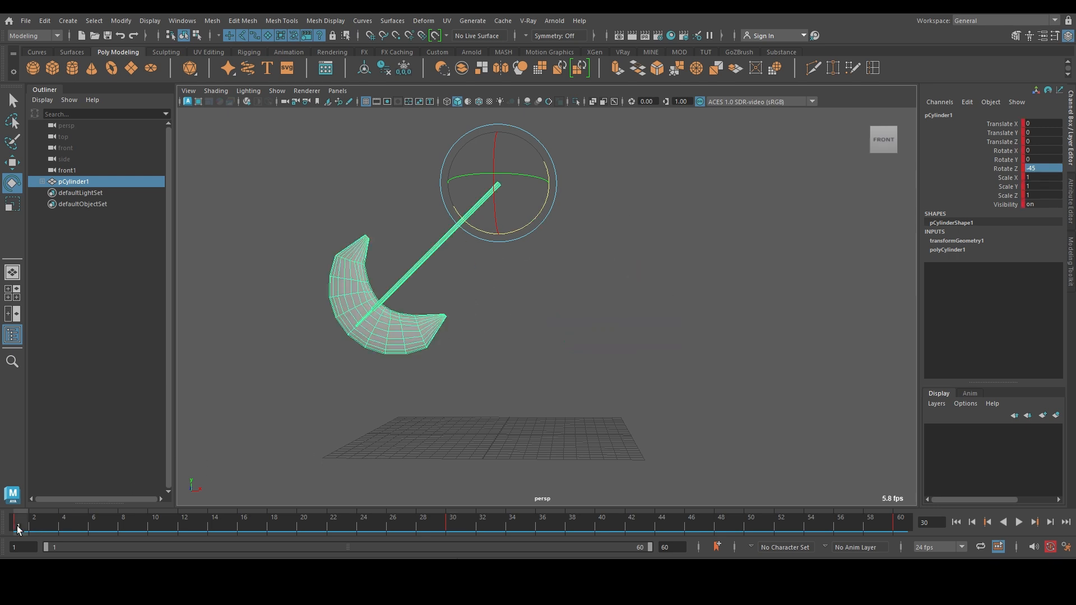
left_click_drag(17, 527, 14, 474)
Step: Check the default in and out tangent types and their available options in the Animation preferences, leaving the preferences unsaved
left_click(187, 22)
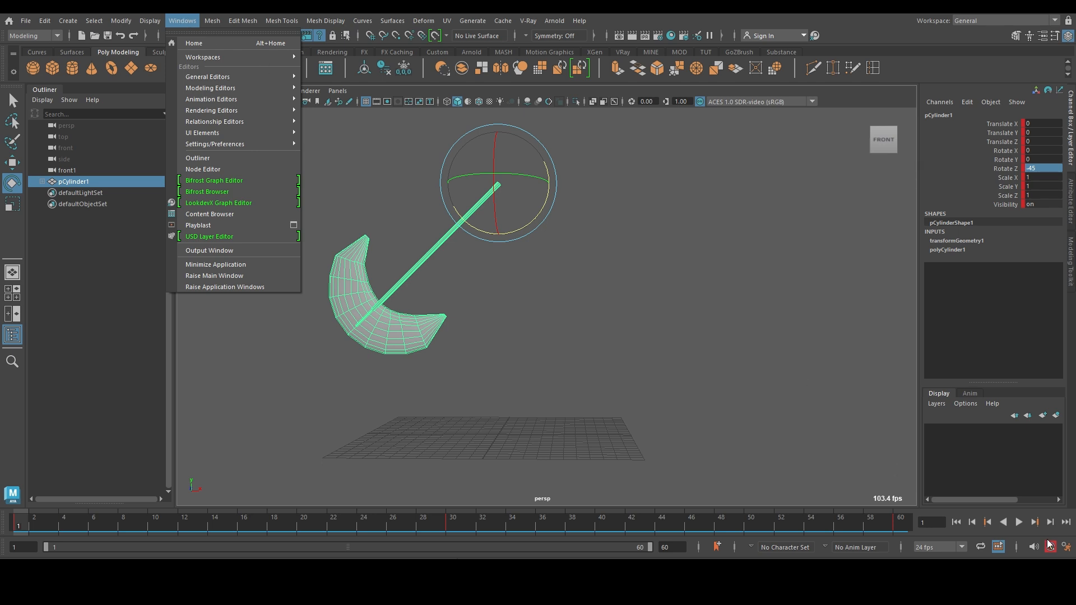
left_click(1066, 548)
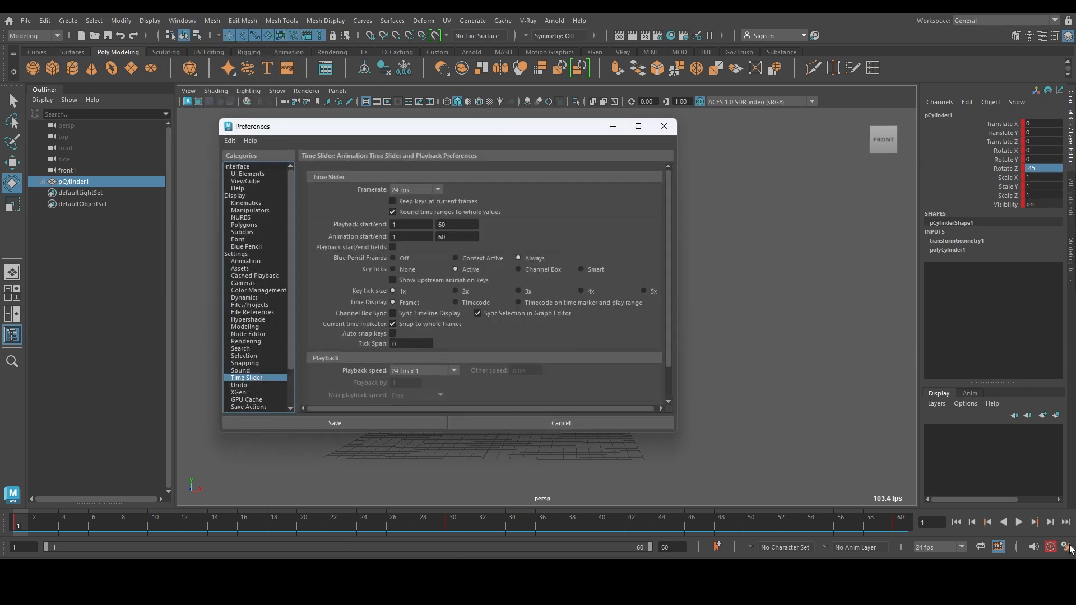
left_click_drag(337, 133, 383, 139)
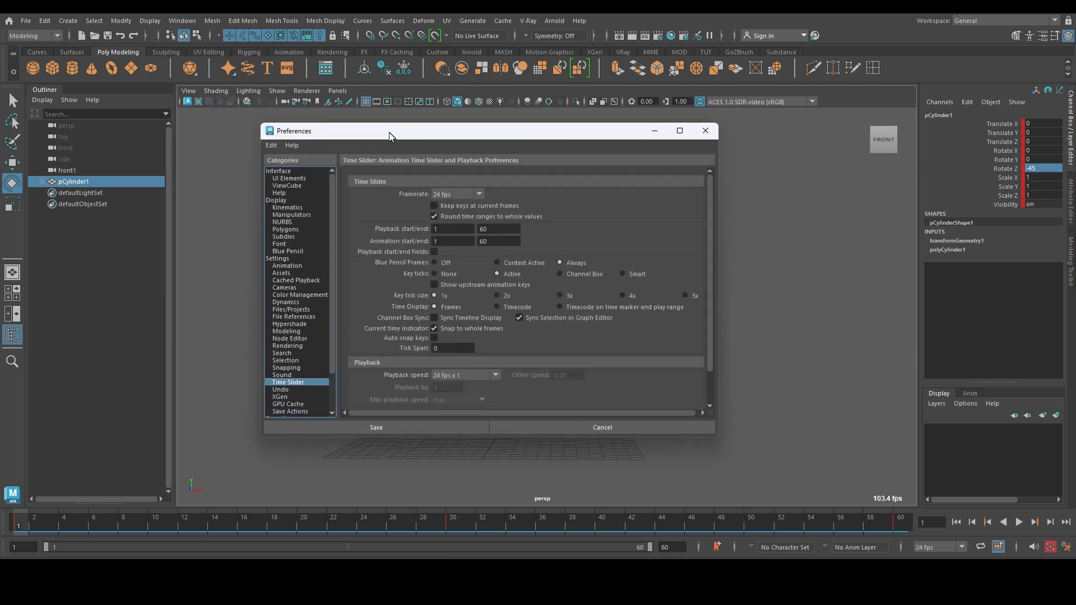
left_click(306, 267)
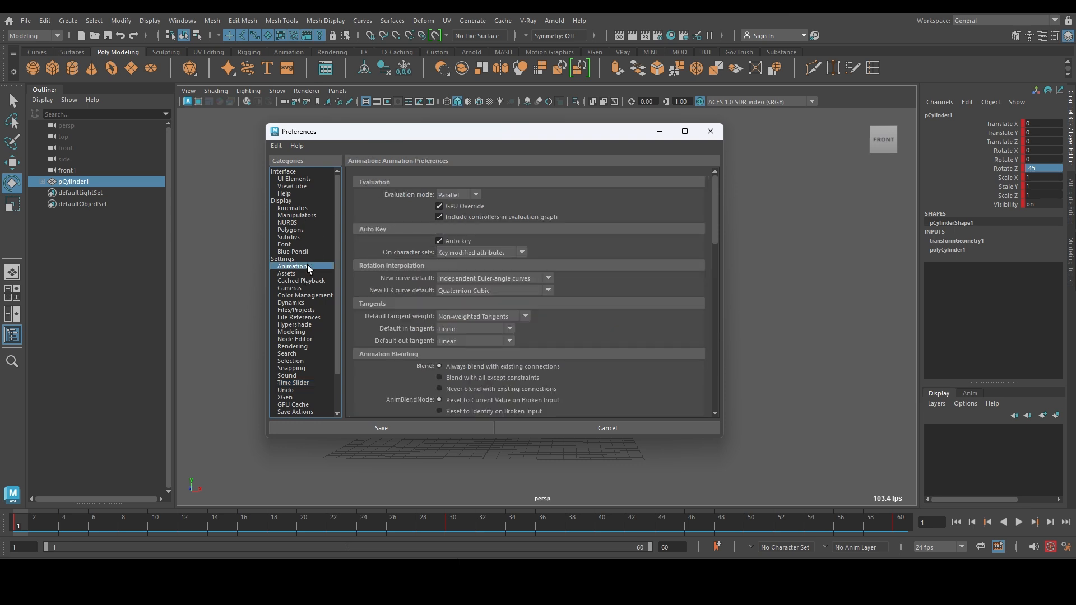
mouse_move(712, 195)
left_mouse_down()
mouse_move(710, 220)
mouse_move(712, 208)
left_mouse_up()
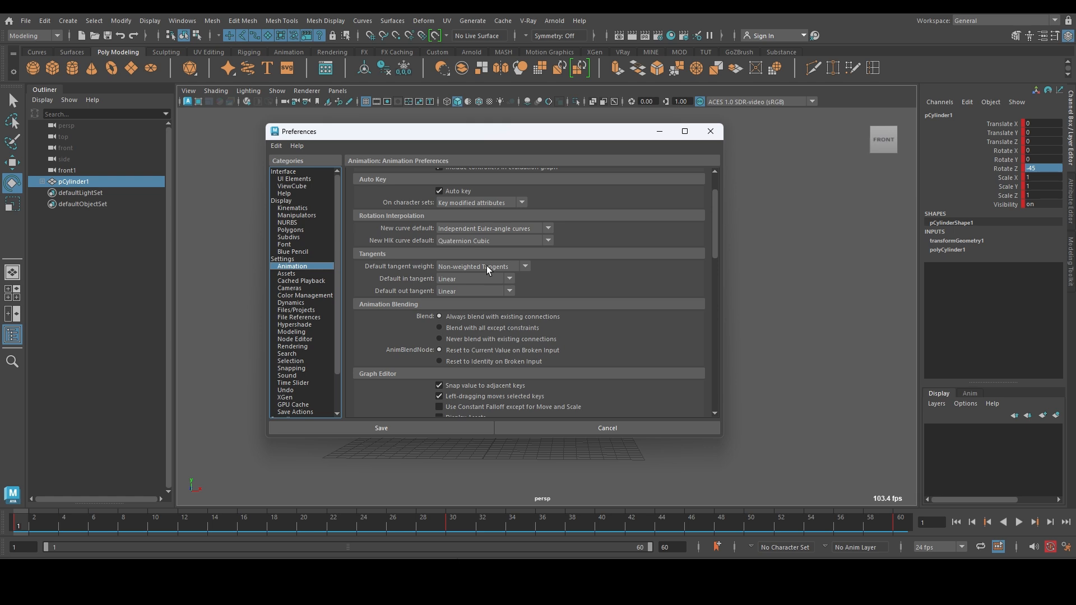
left_click(457, 279)
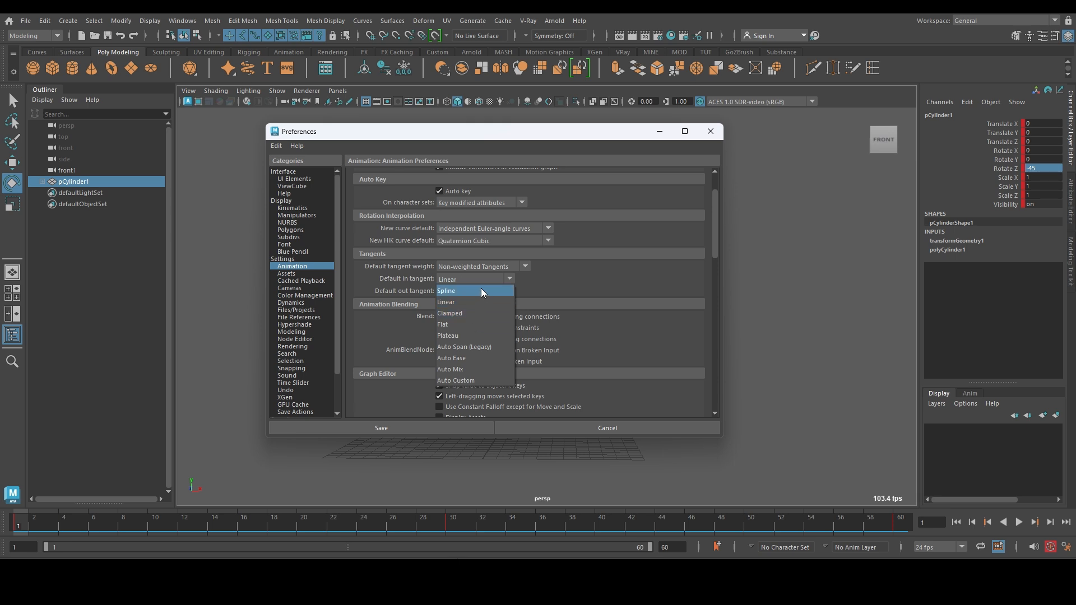
left_click(537, 299)
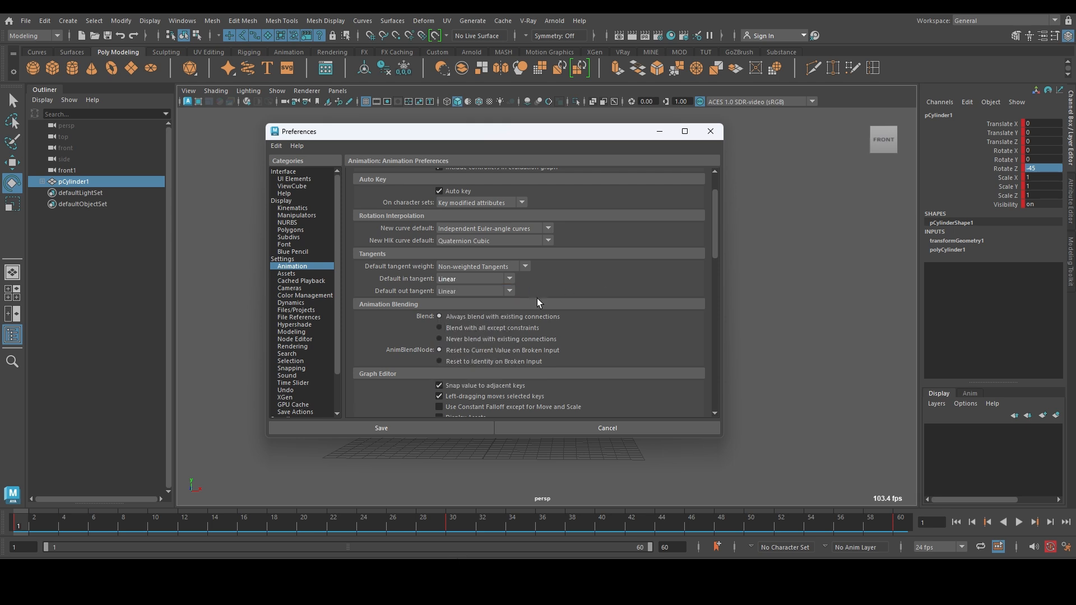
left_click(483, 277)
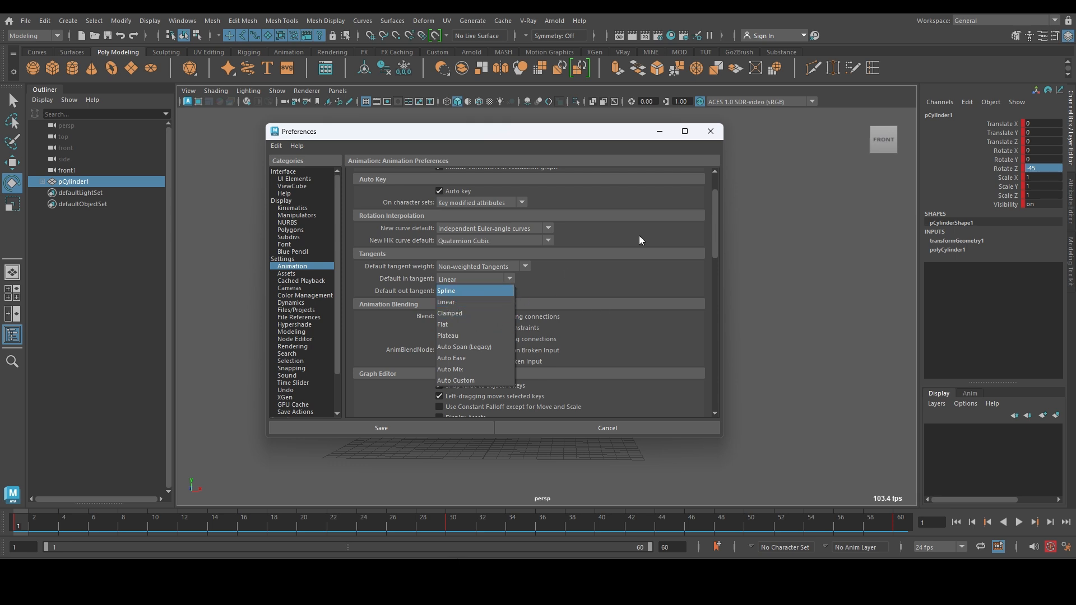
left_click(713, 132)
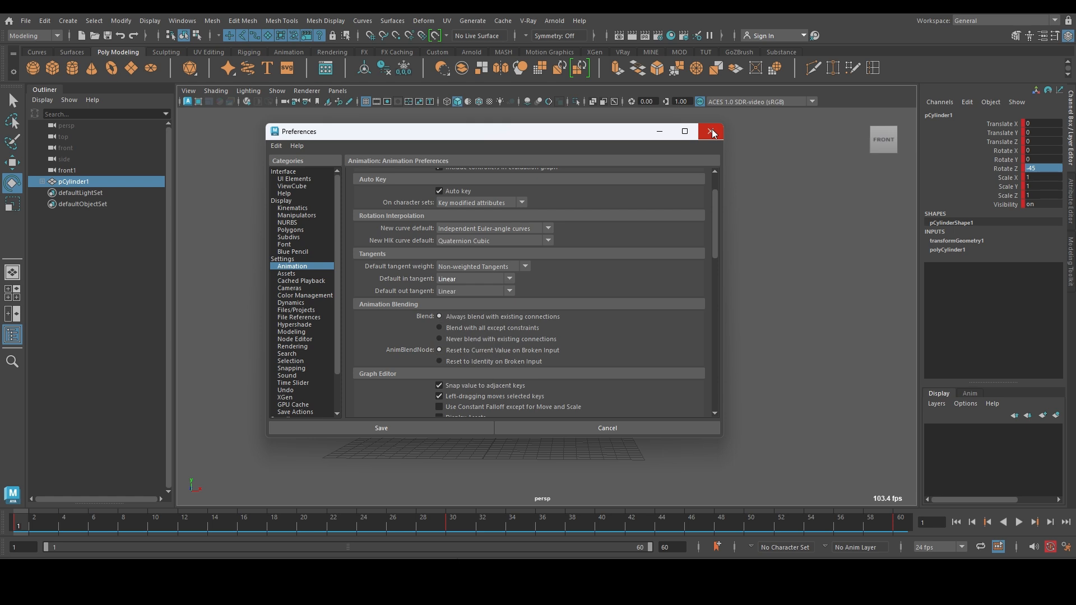
left_click(713, 133)
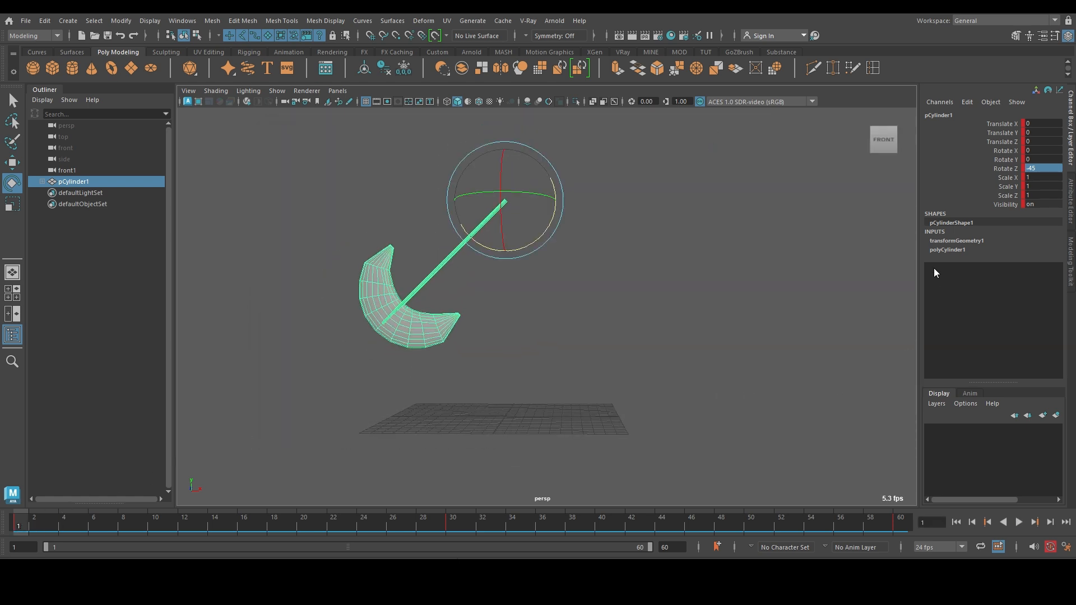
Step: Open the Graph Editor for the pendulum, enlarge it and place it beside the model in the viewport
left_click(189, 24)
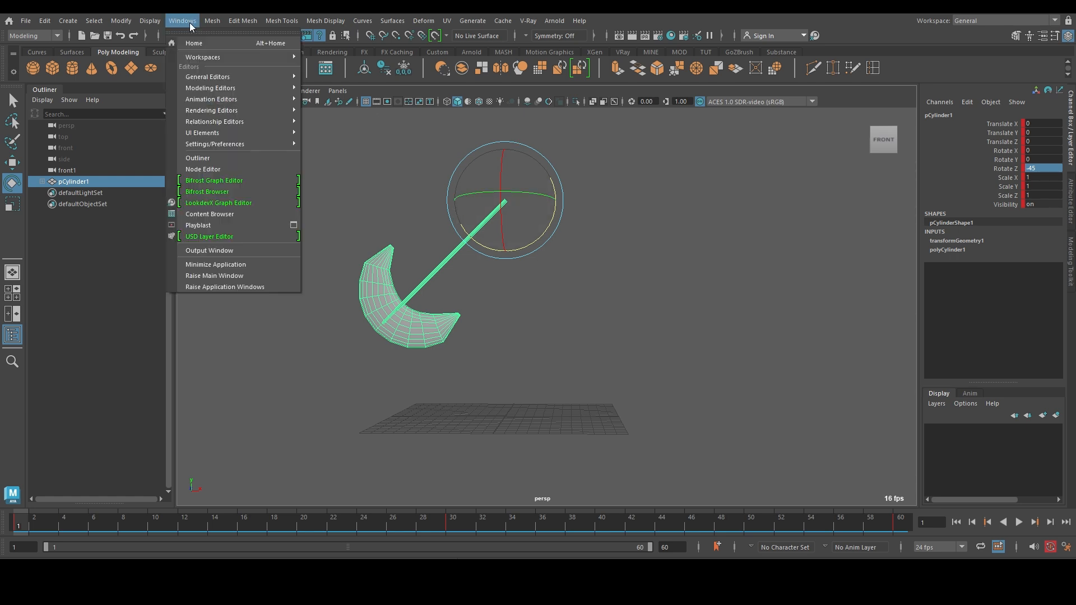
mouse_move(252, 101)
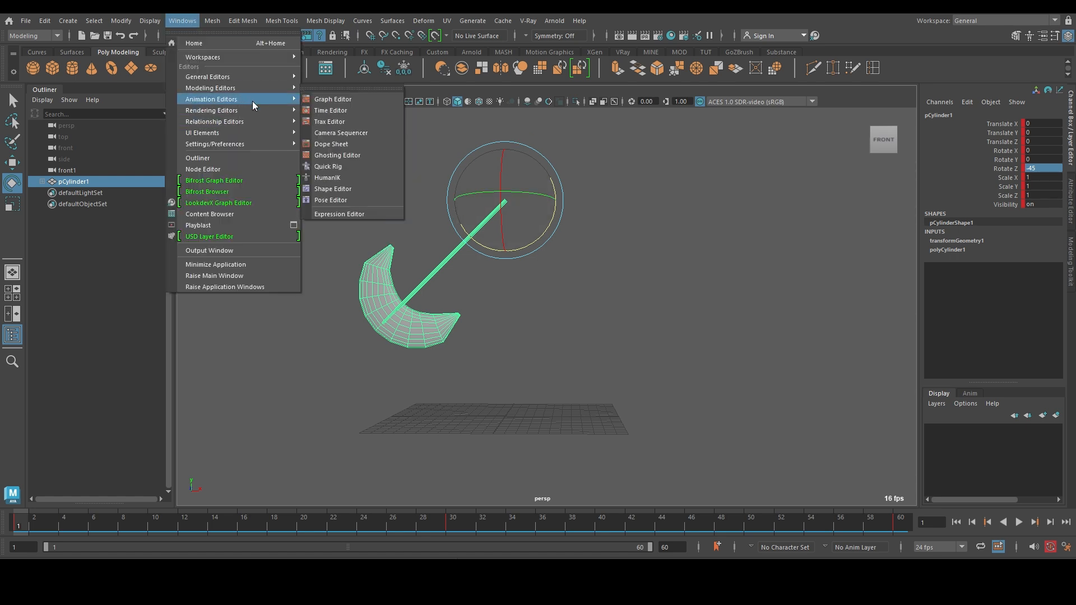
left_click(378, 101)
left_click_drag(392, 134, 849, 116)
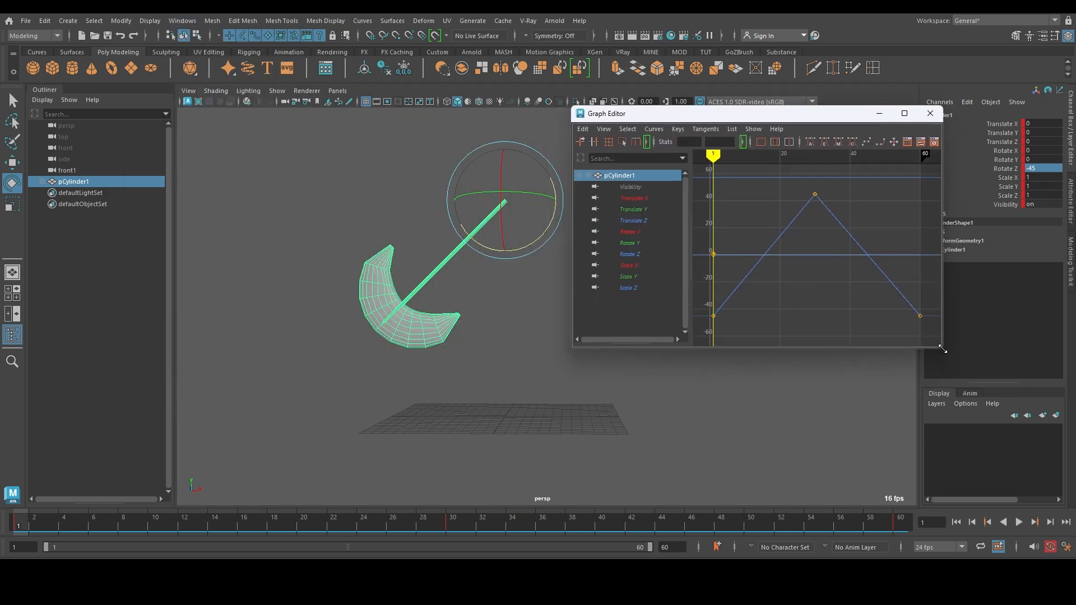
left_click_drag(942, 349, 1075, 440)
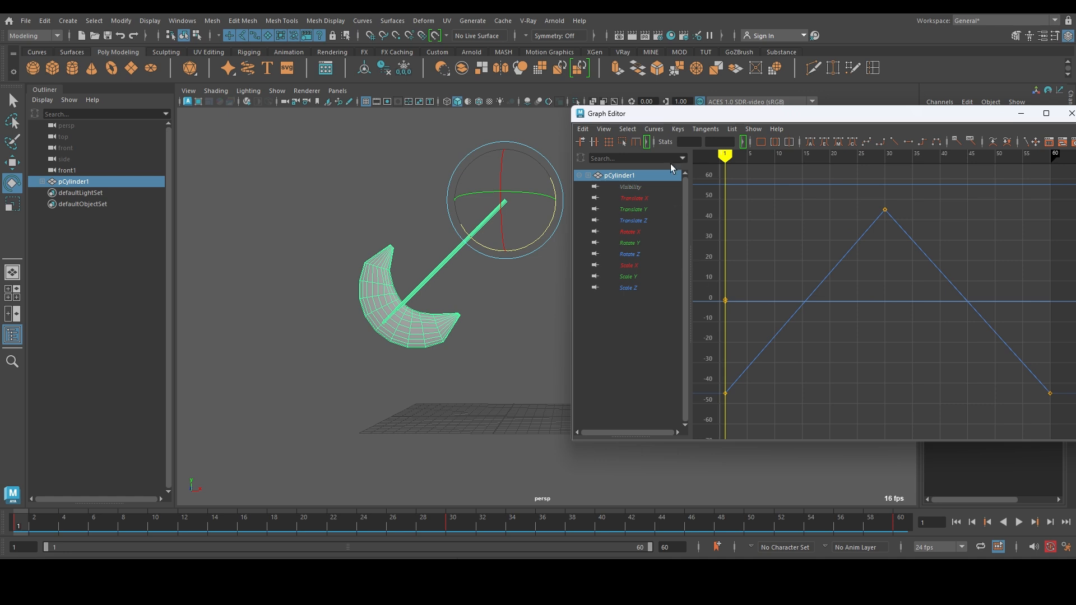
left_click_drag(693, 115, 646, 113)
middle_click_drag(414, 233, 331, 245, "alt")
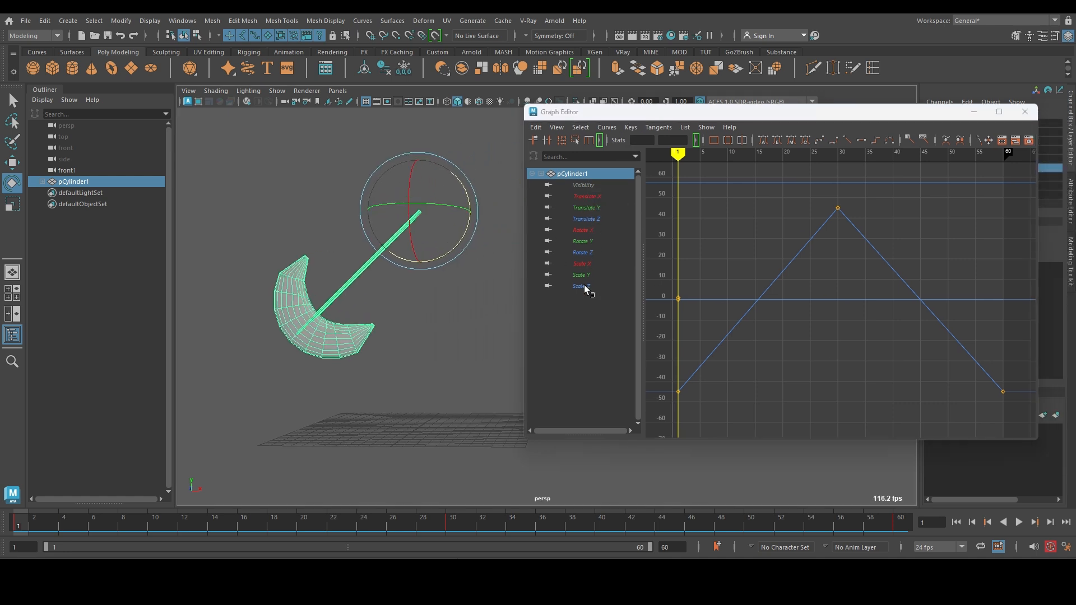
Step: Examine the pendulum's rotate, scale and translate animation curves one channel at a time, ending on Rotate Z
left_click(590, 233)
left_click(586, 243)
left_click(585, 255)
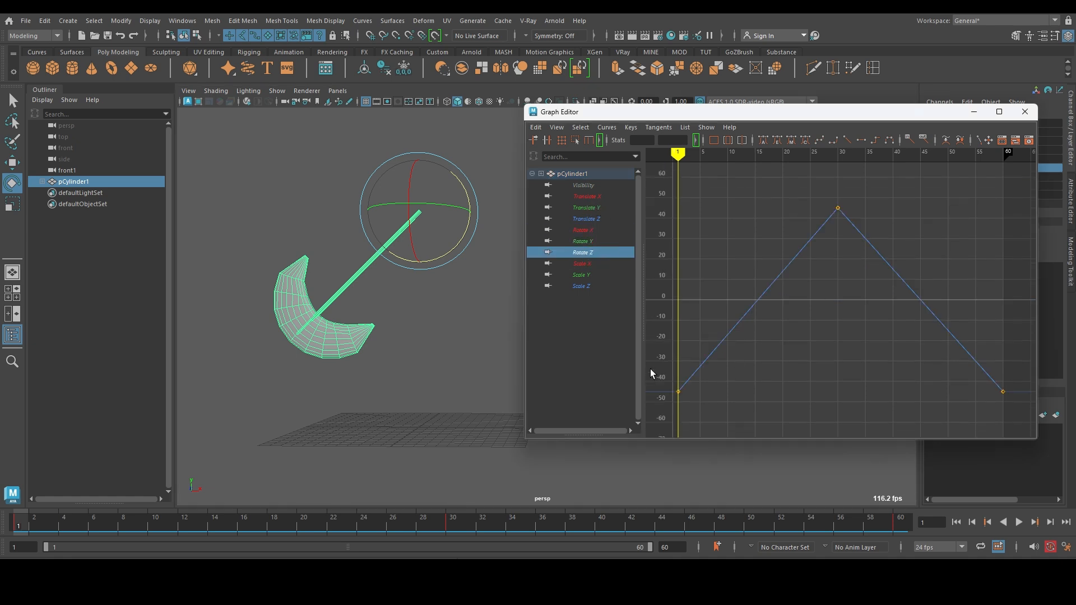
left_click(588, 264)
left_click(586, 275)
left_click(586, 286)
left_click(588, 197)
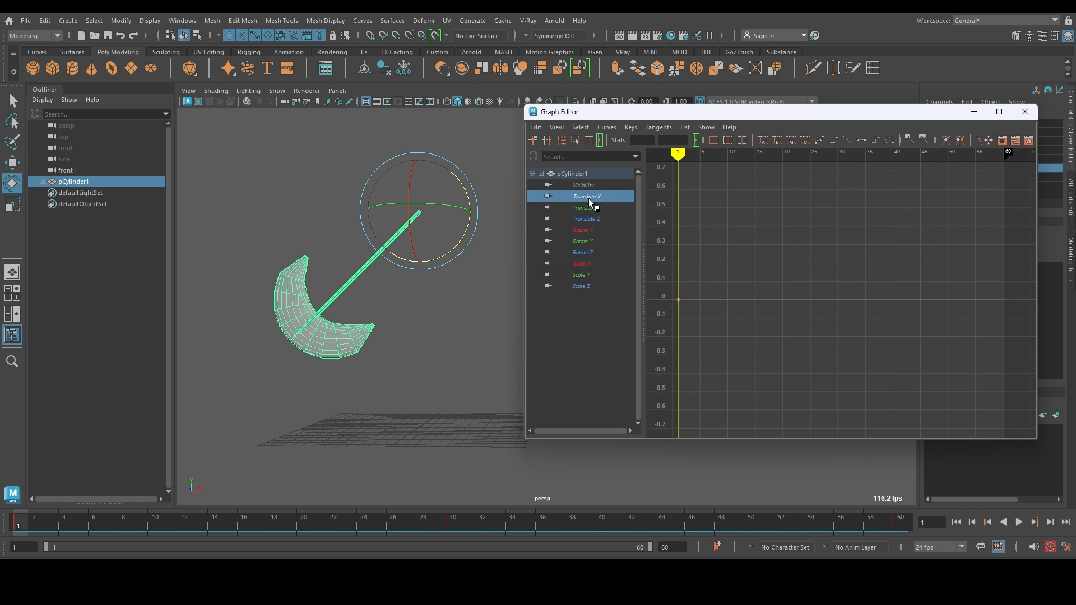
left_click(588, 208)
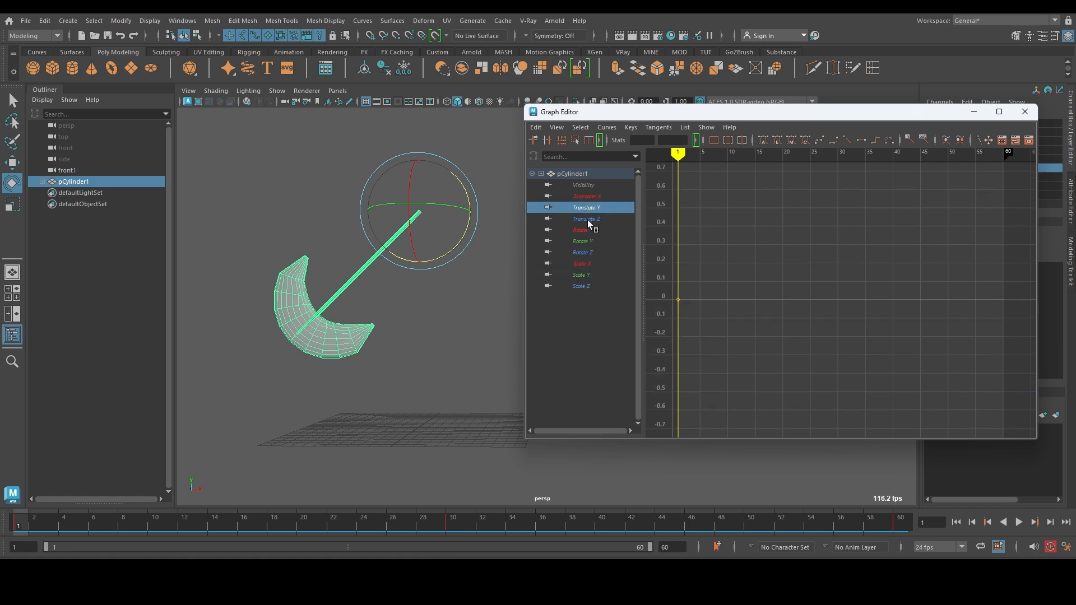
left_click(588, 219)
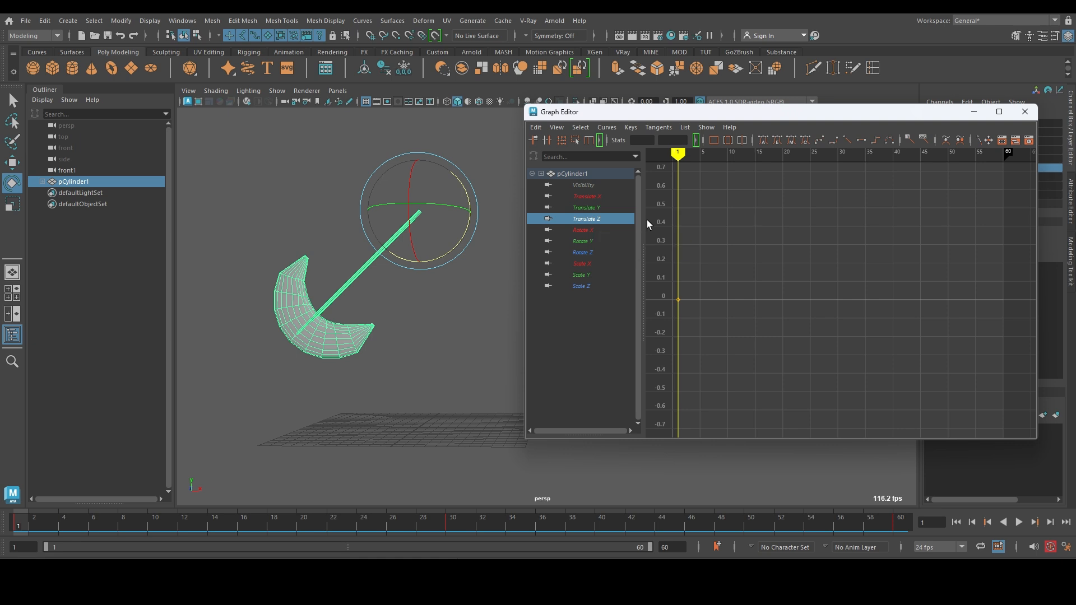
left_click(588, 230)
left_click(589, 242)
left_click(588, 253)
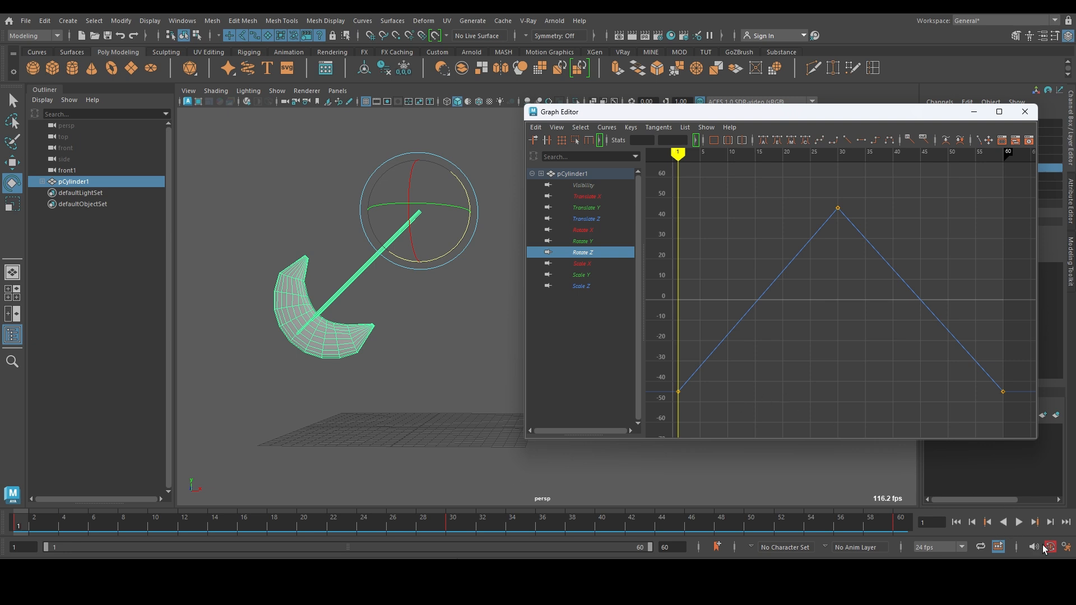
Step: Move the Graph Editor clear of the pendulum, compare the scale channels and isolate the whole Rotate Z curve
left_click_drag(866, 112, 829, 209)
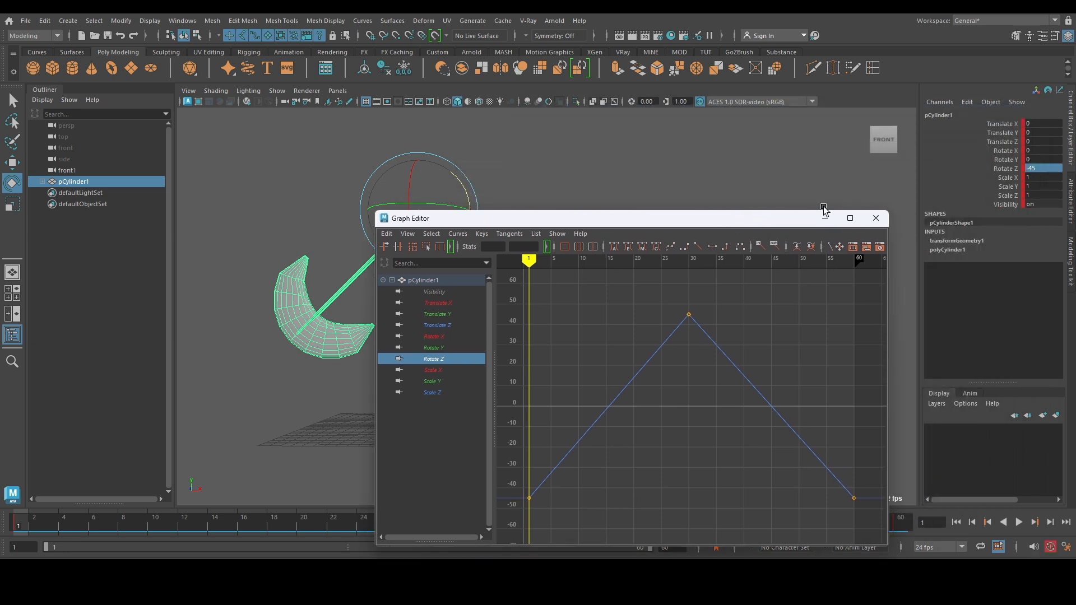
left_click_drag(758, 222, 895, 62)
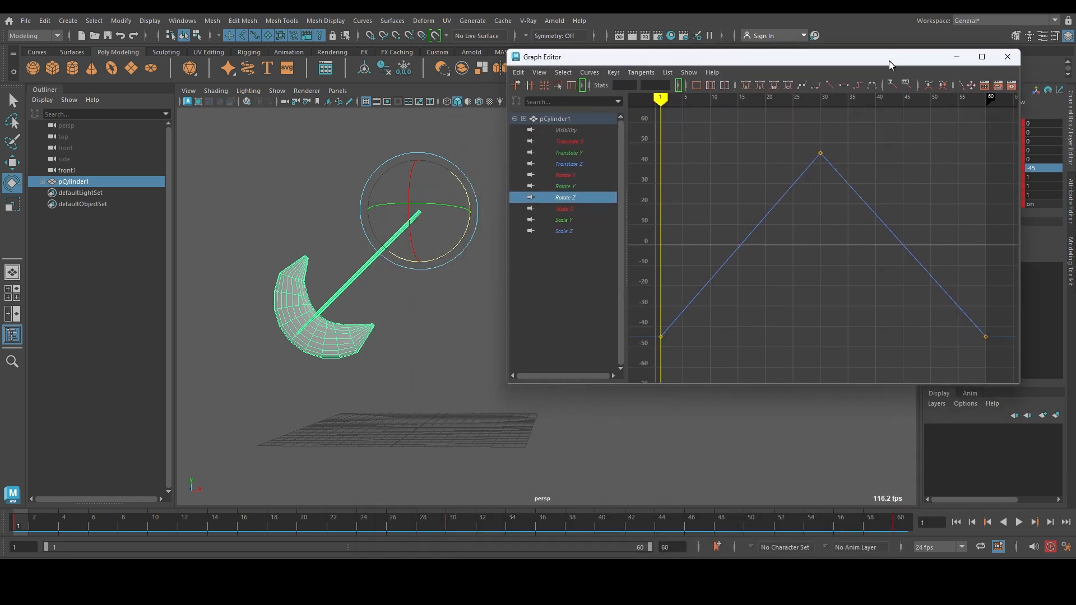
left_click(563, 212)
left_click(569, 222)
left_click(572, 233)
left_click(579, 200)
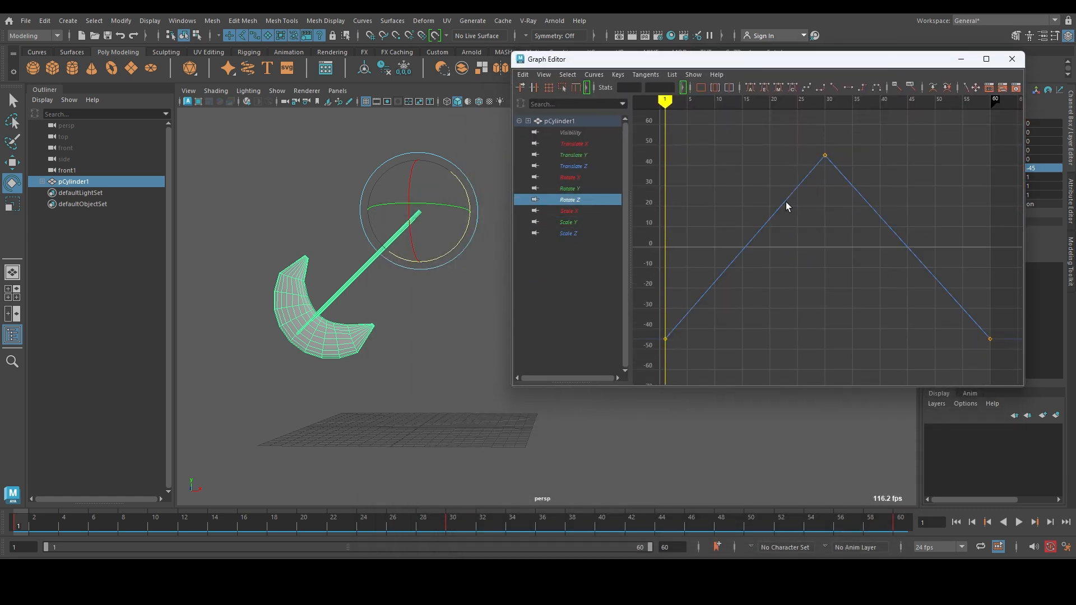
scroll(864, 213, "down", 3)
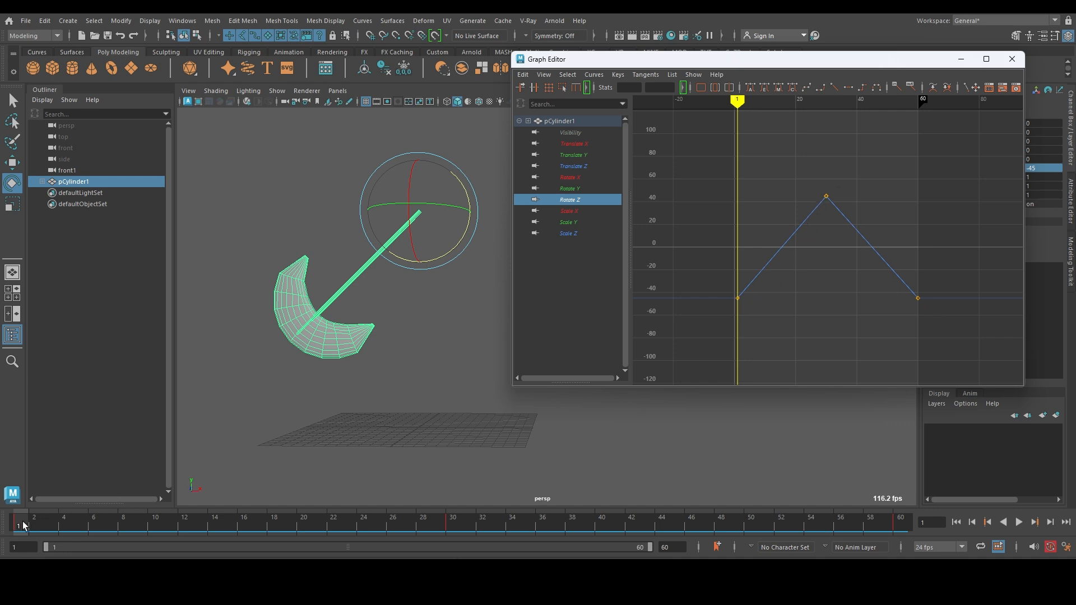
Step: Scrub the swing from frame 1 to 30 and play the animation while watching the Rotate Z curve
mouse_move(23, 525)
left_mouse_down()
mouse_move(96, 537)
mouse_move(456, 528)
left_mouse_up()
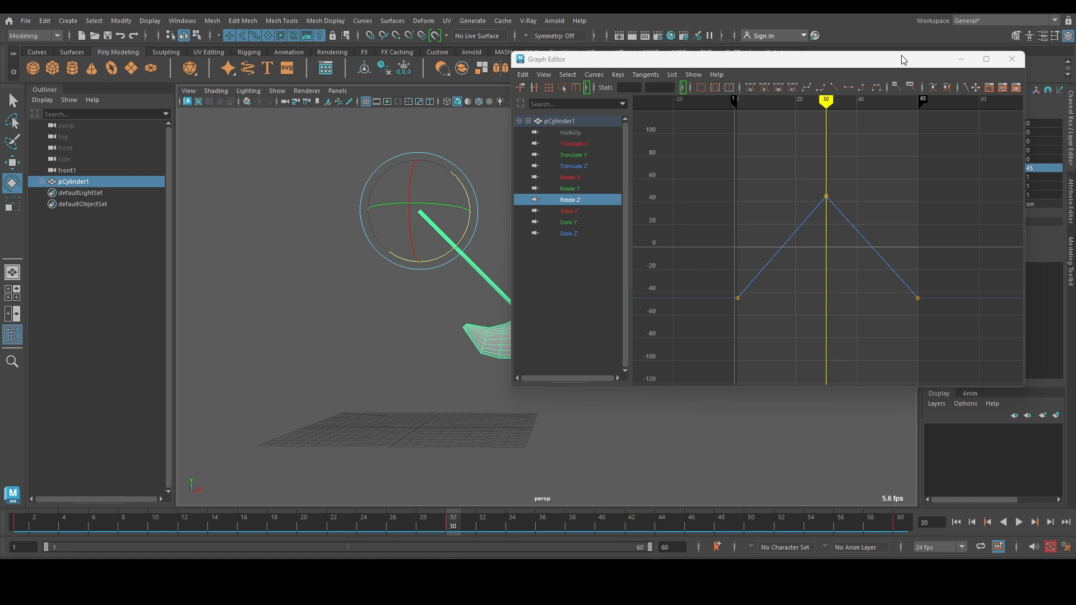
left_click_drag(903, 56, 848, 68)
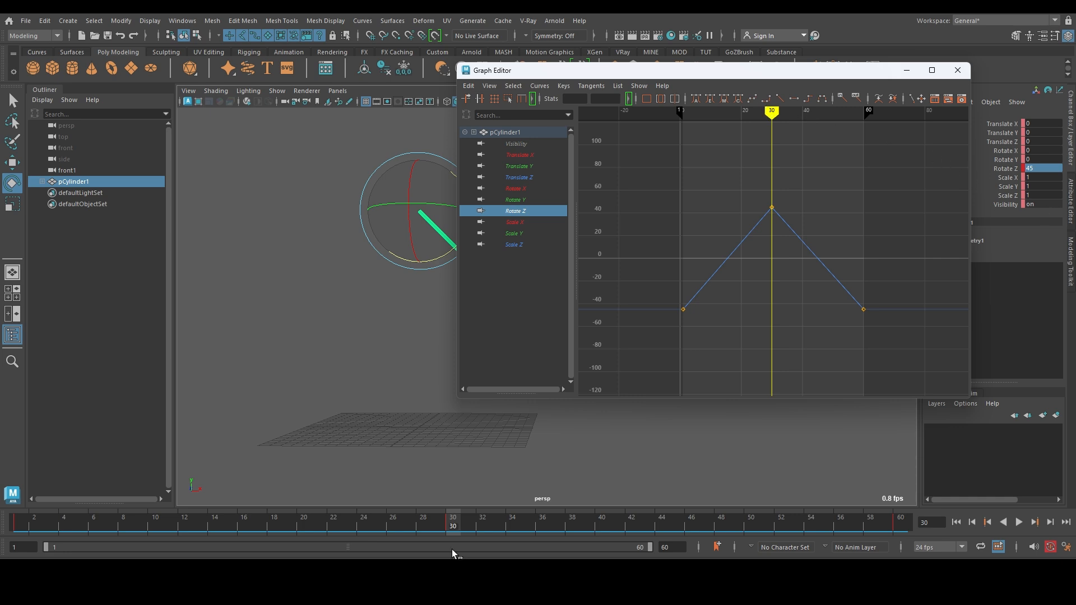
key("alt+v")
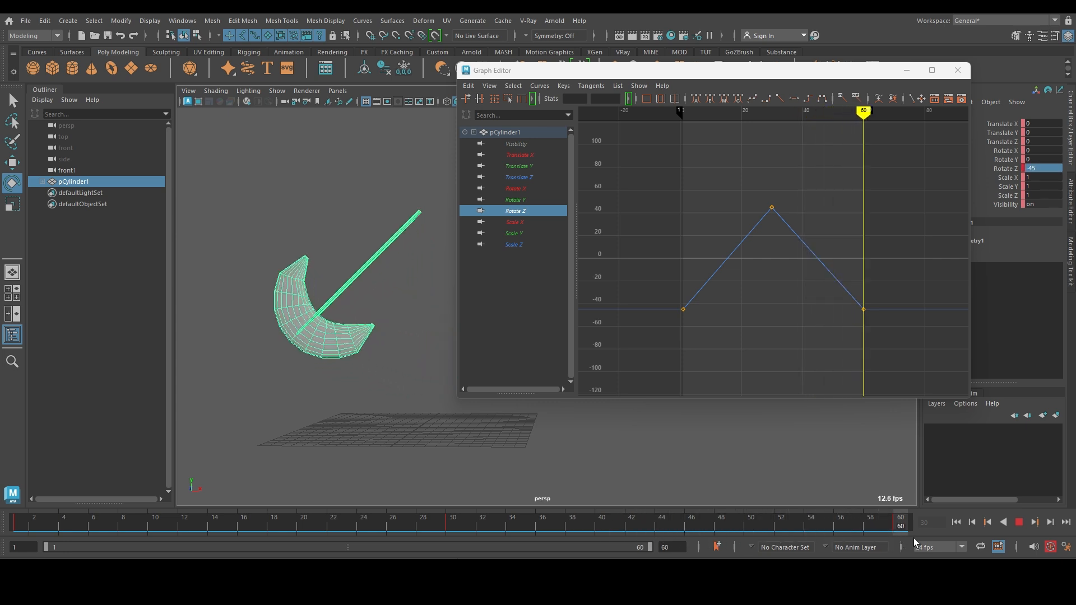
left_click(1018, 526)
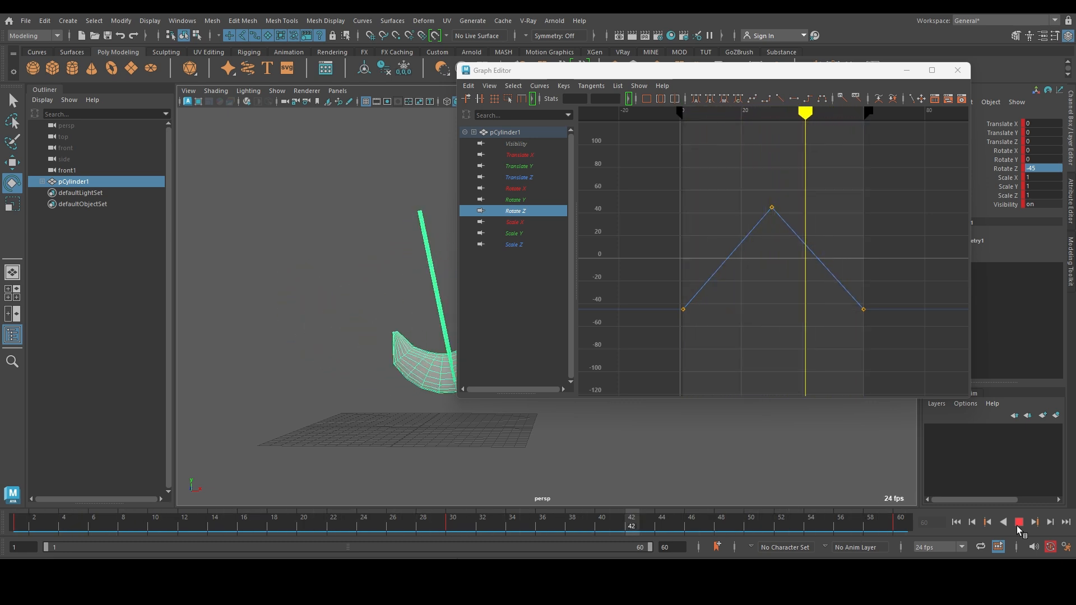
left_click(1019, 523)
Step: Scrub the swing from frame 1 through frames 21 and 30 to 60, comparing the pose with the Rotate Z curve
left_click_drag(585, 71, 632, 77)
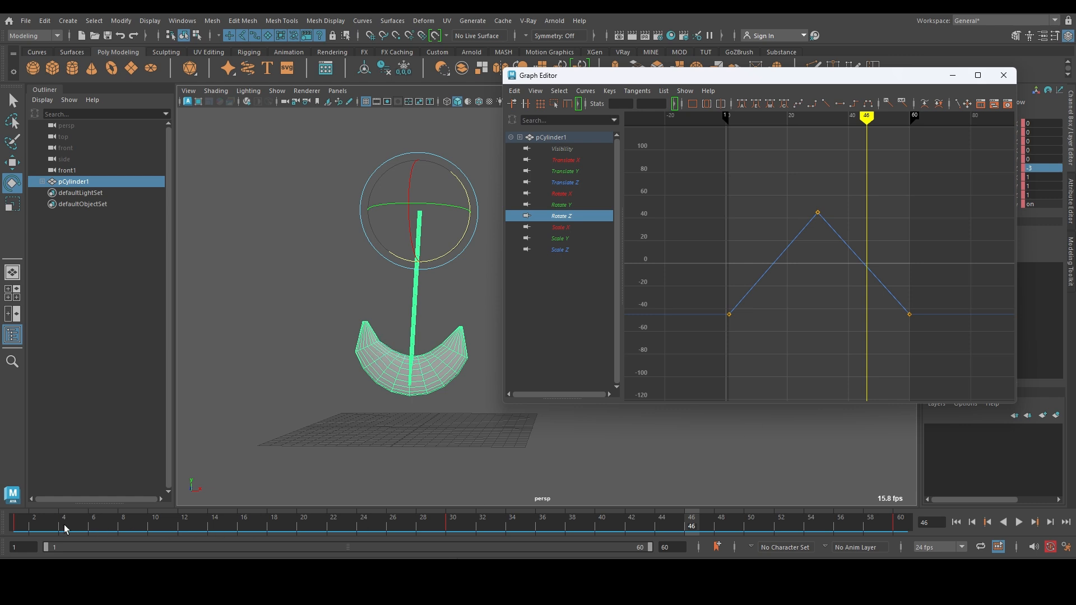
left_click(15, 516)
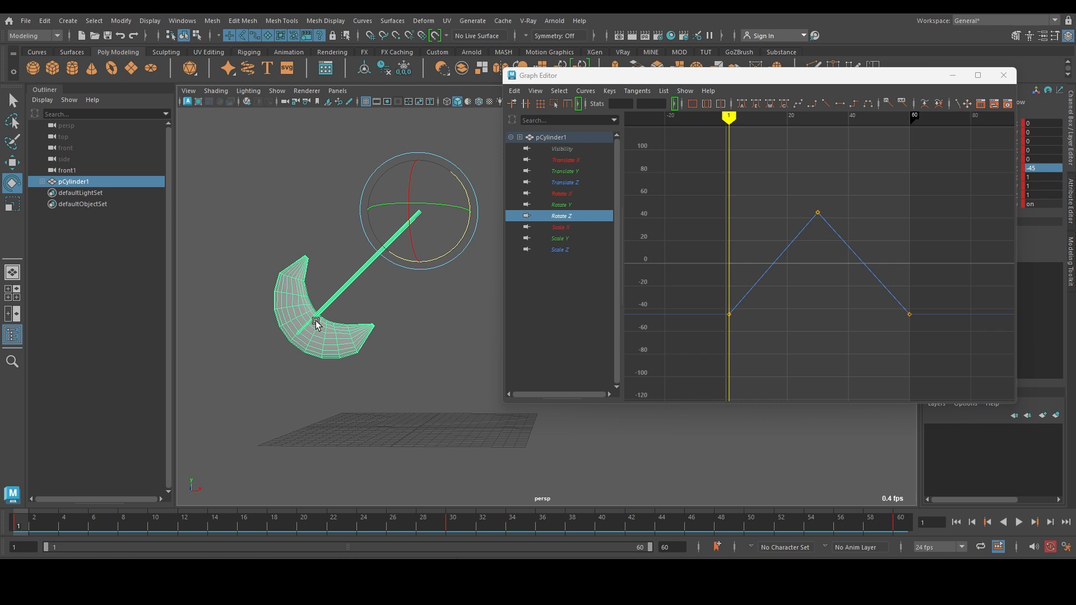
left_click_drag(362, 517, 319, 527)
left_click_drag(723, 77, 779, 81)
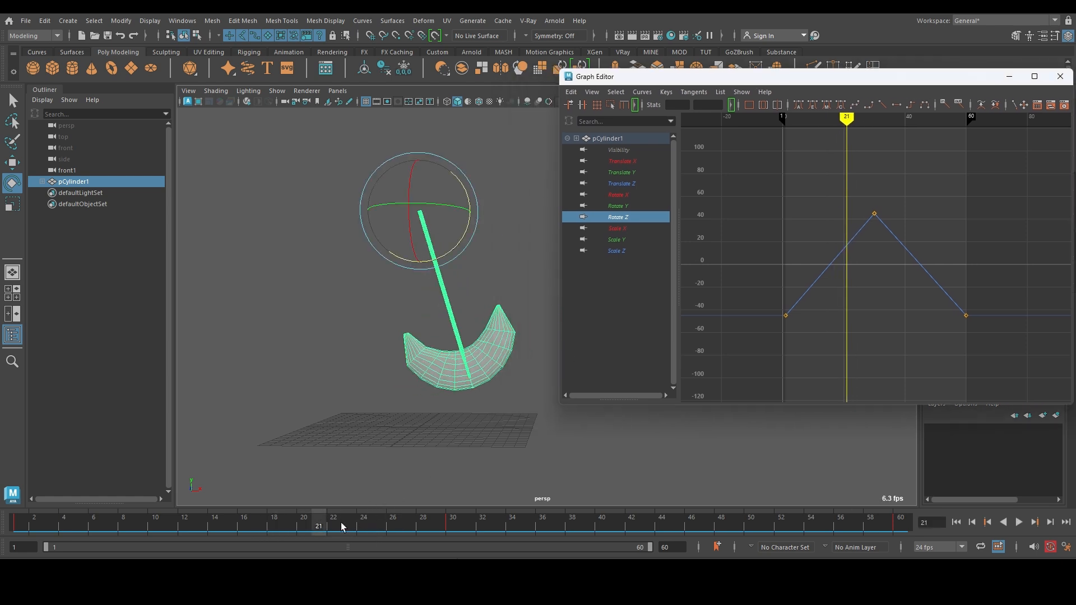
left_click_drag(343, 526, 453, 513)
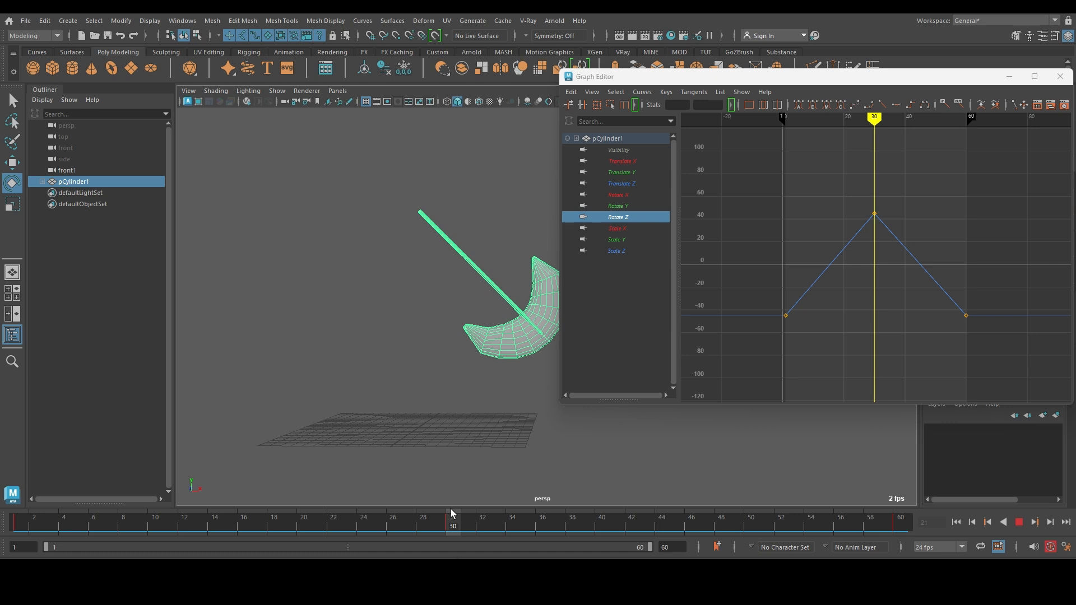
mouse_move(461, 516)
left_mouse_down()
mouse_move(667, 532)
mouse_move(917, 529)
left_mouse_up()
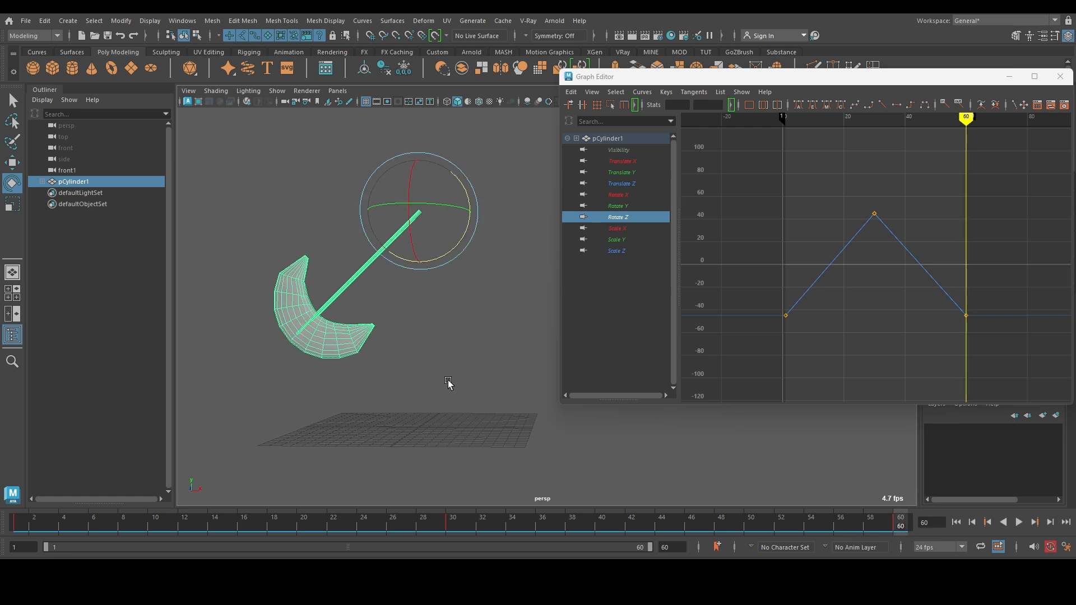
Step: Replay the swing from the first frame and return the timeline to frame 1
left_click(23, 526)
key("alt+v")
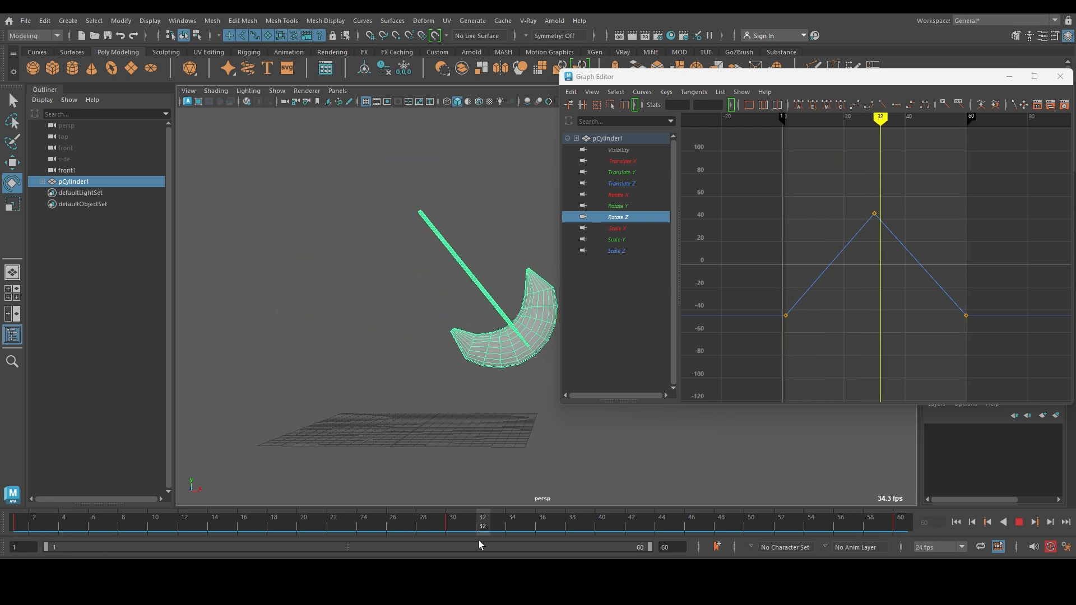
left_click(5, 534)
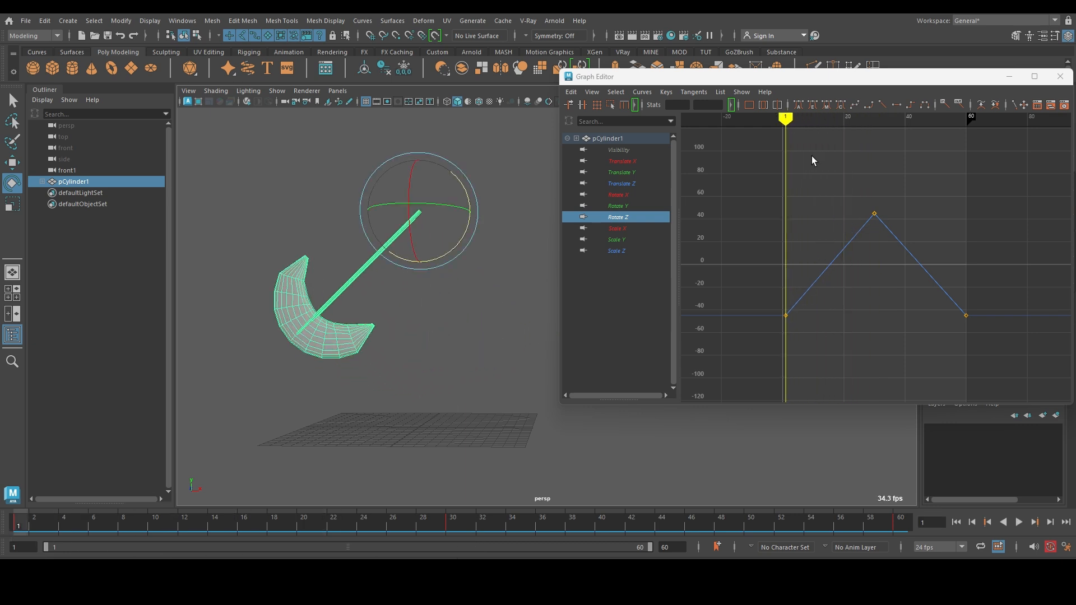
Step: Select all three Rotate Z keys in the Graph Editor and apply automatic tangents to smooth the curve
left_click_drag(825, 83, 689, 100)
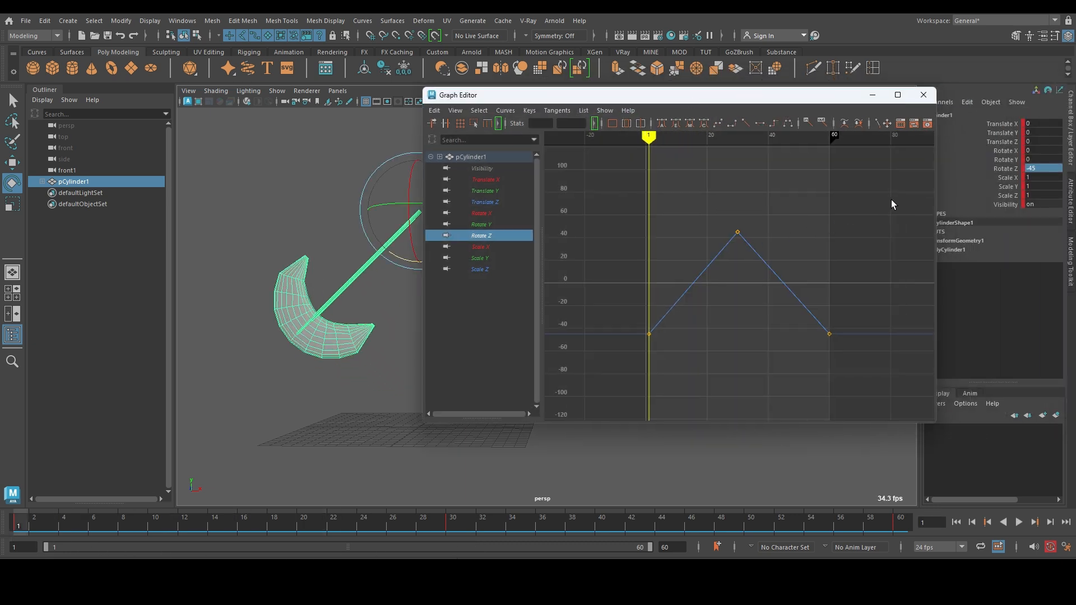
left_click_drag(891, 200, 627, 357)
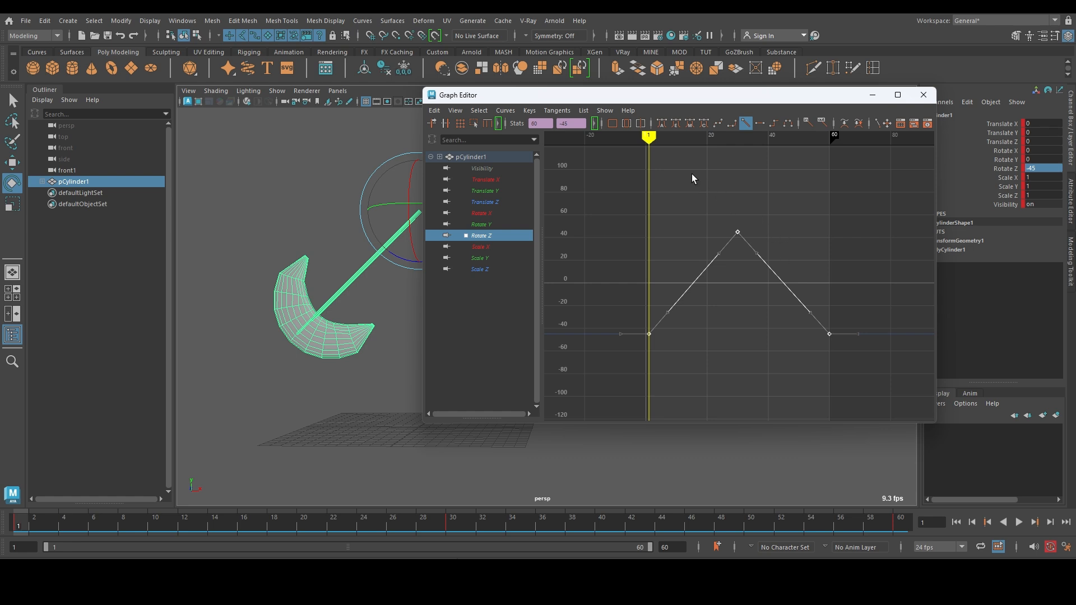
left_click(662, 124)
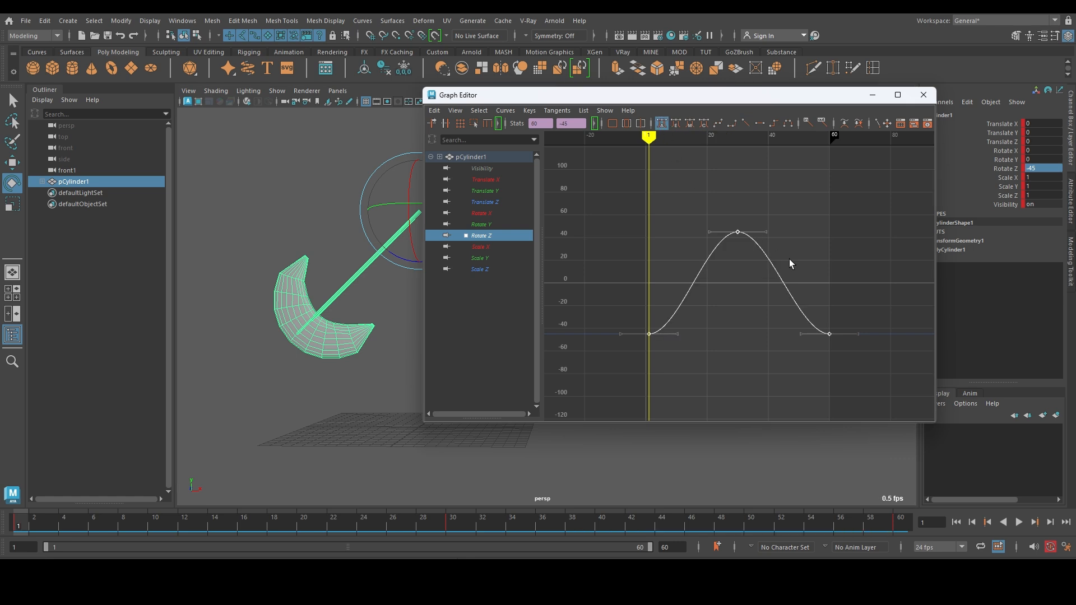
Step: Play the smoothed swing from frame 1, keeping the Graph Editor clear of the pendulum
left_click_drag(44, 520, 20, 520)
left_click(1019, 523)
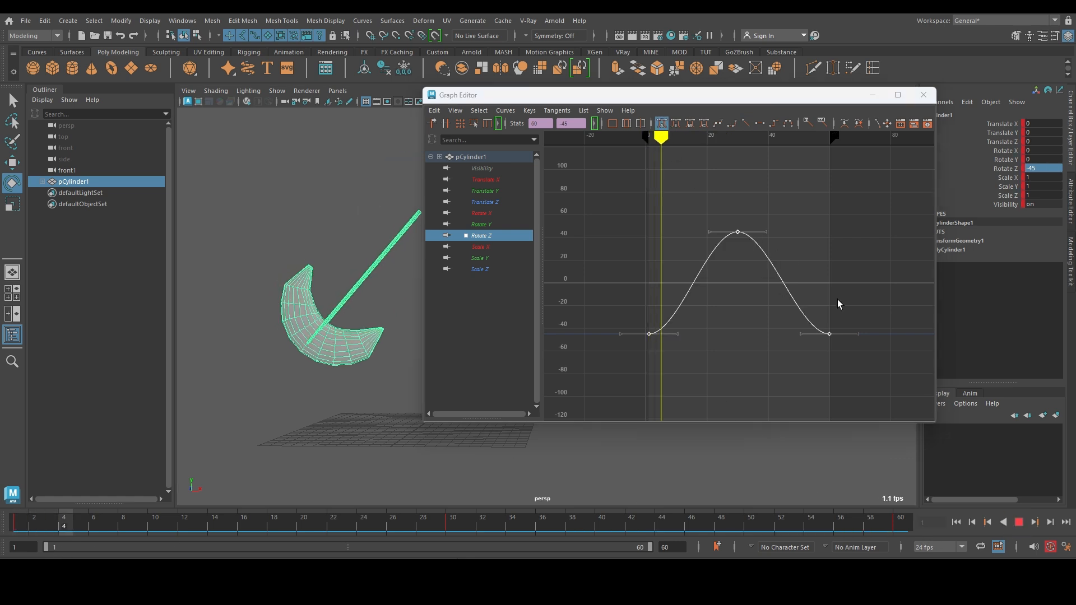
left_click_drag(688, 102, 850, 101)
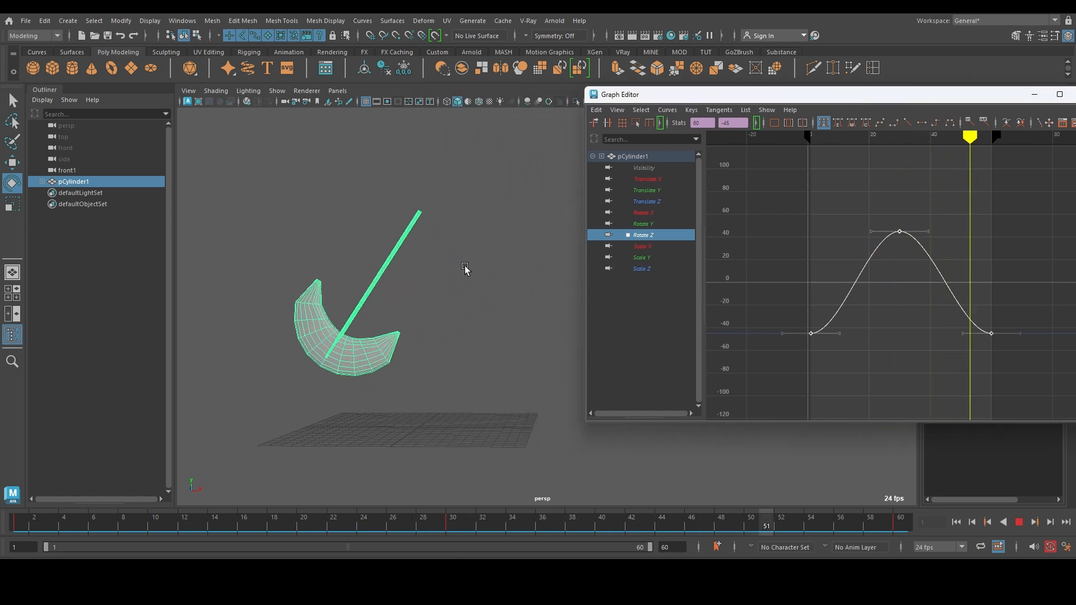
middle_click_drag(466, 269, 427, 280, "alt")
right_click_drag(428, 280, 510, 306, "alt")
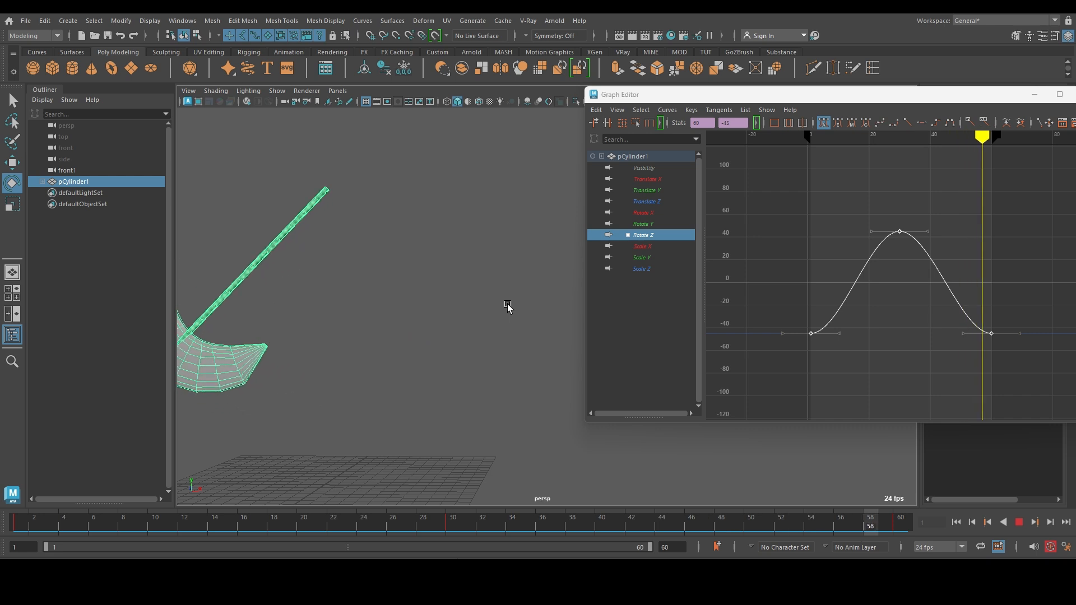
Step: Stop playback, return to frame 1 and scrub to frame 60, comparing the pendulum with the smoothed Rotate Z curve
left_click(1020, 523)
left_click(19, 523)
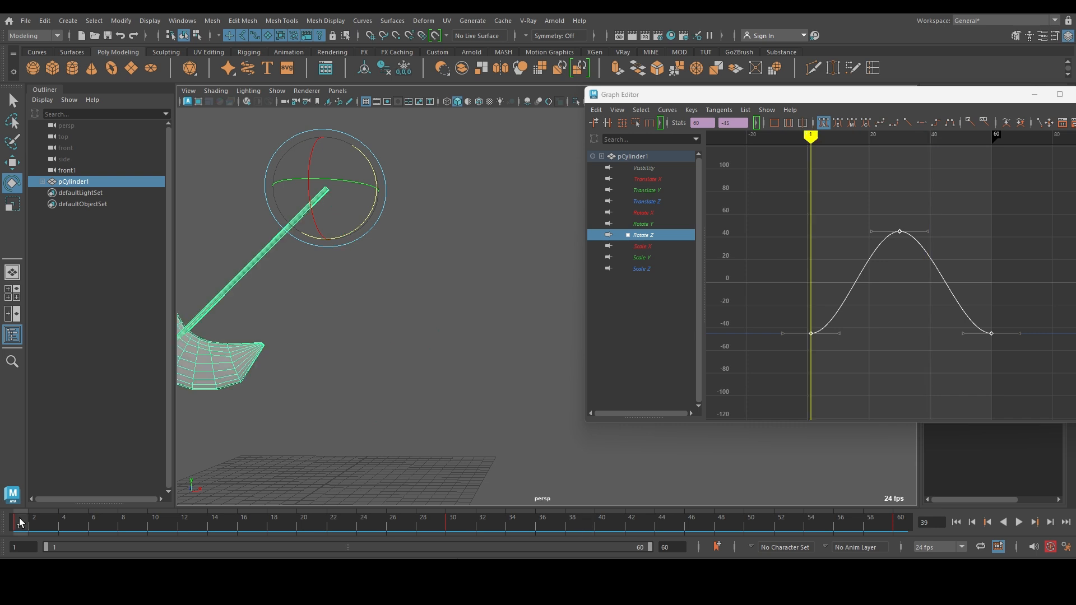
left_click_drag(264, 284, 392, 228, "alt")
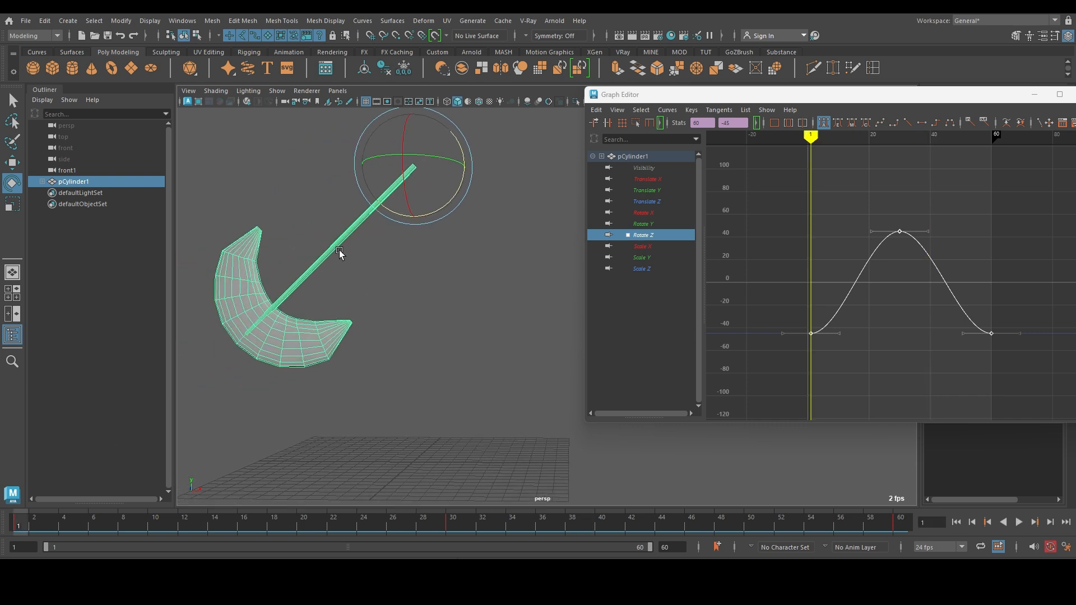
left_click_drag(40, 530, 906, 518)
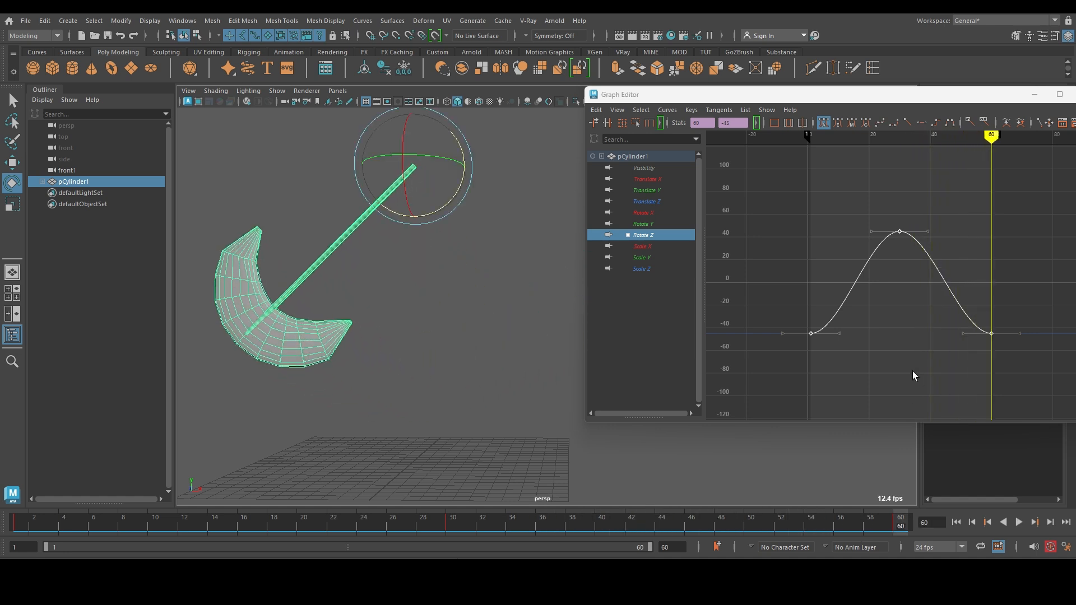
Step: Try to lengthen the tangent handle of the first Rotate Z key and undo the attempt
left_click_drag(828, 101, 759, 108)
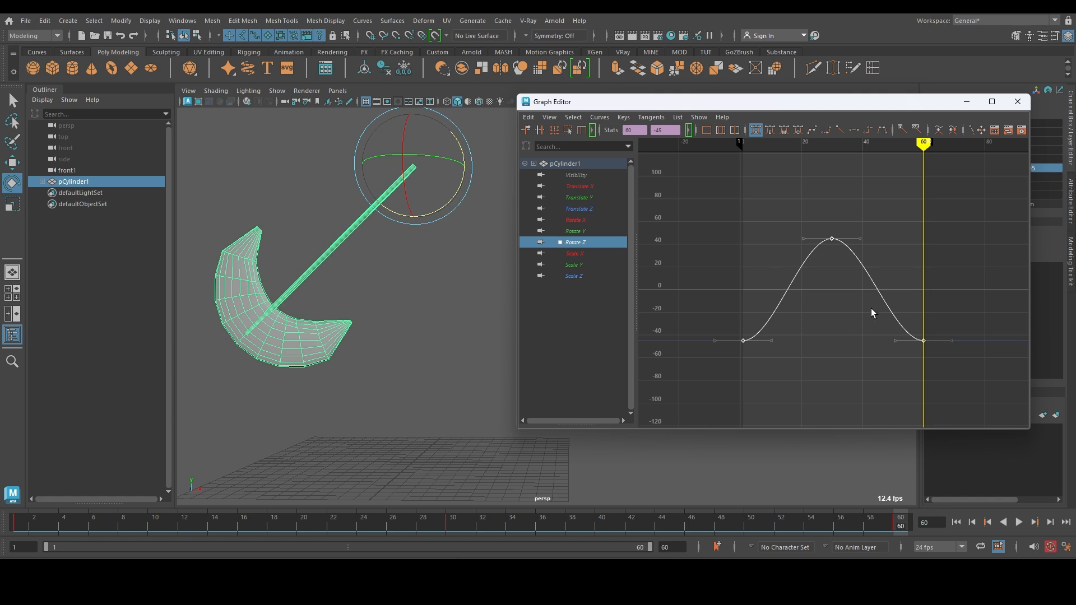
left_click(792, 221)
left_click_drag(717, 318, 787, 373)
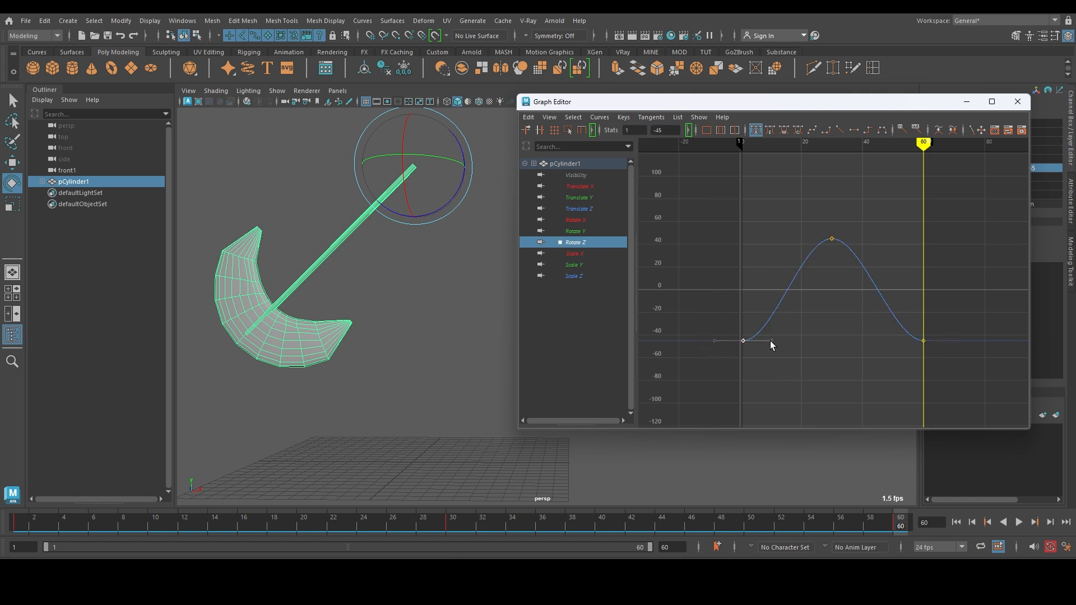
left_click(771, 341)
middle_click_drag(781, 340, 788, 338)
key("ctrl+z")
key("ctrl+z")
Step: Convert all Rotate Z keys to weighted tangents and lengthen their handles, extending the first key's outgoing handle to about frame 18
left_click_drag(708, 192, 960, 363)
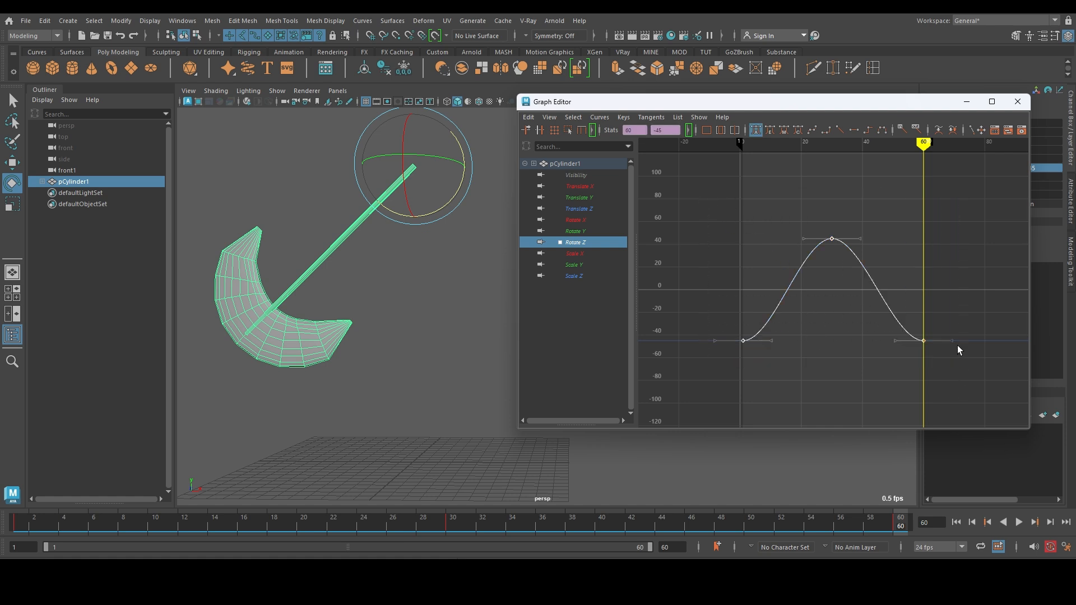
left_click(600, 117)
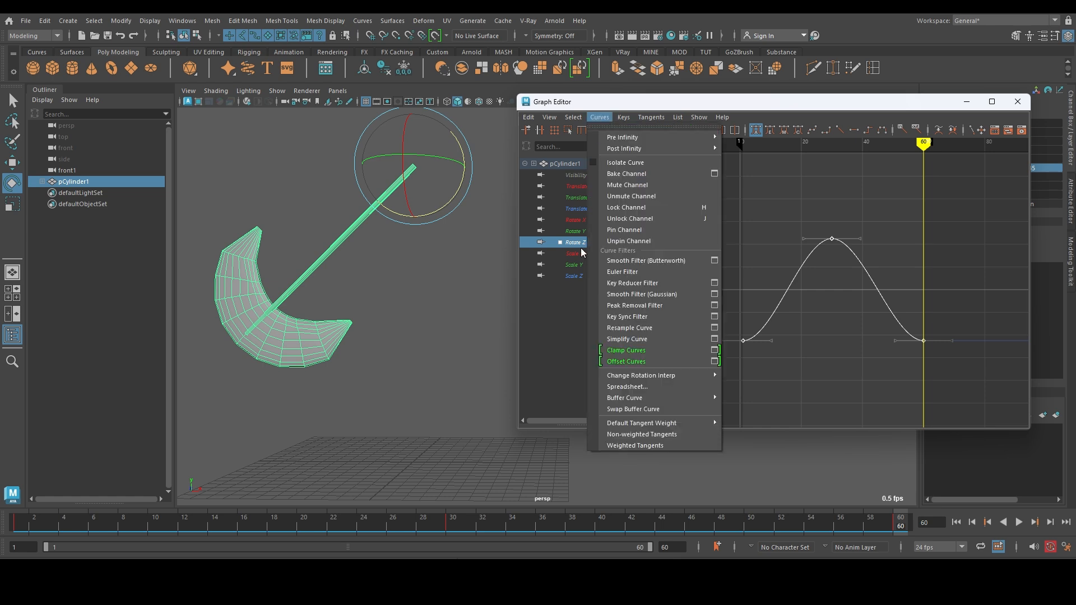
left_click(664, 446)
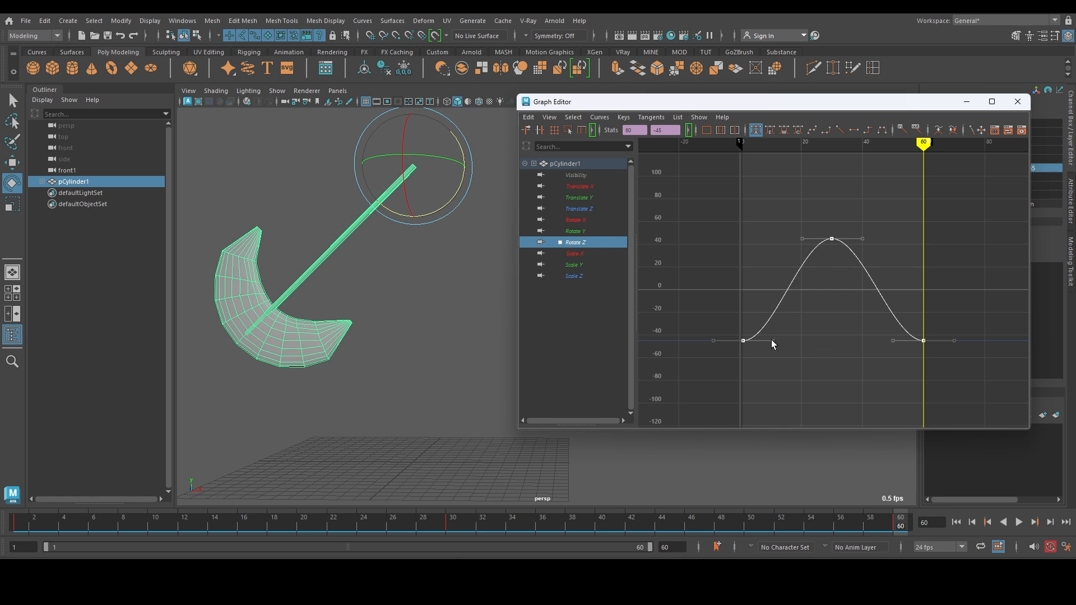
left_click_drag(772, 341, 797, 341)
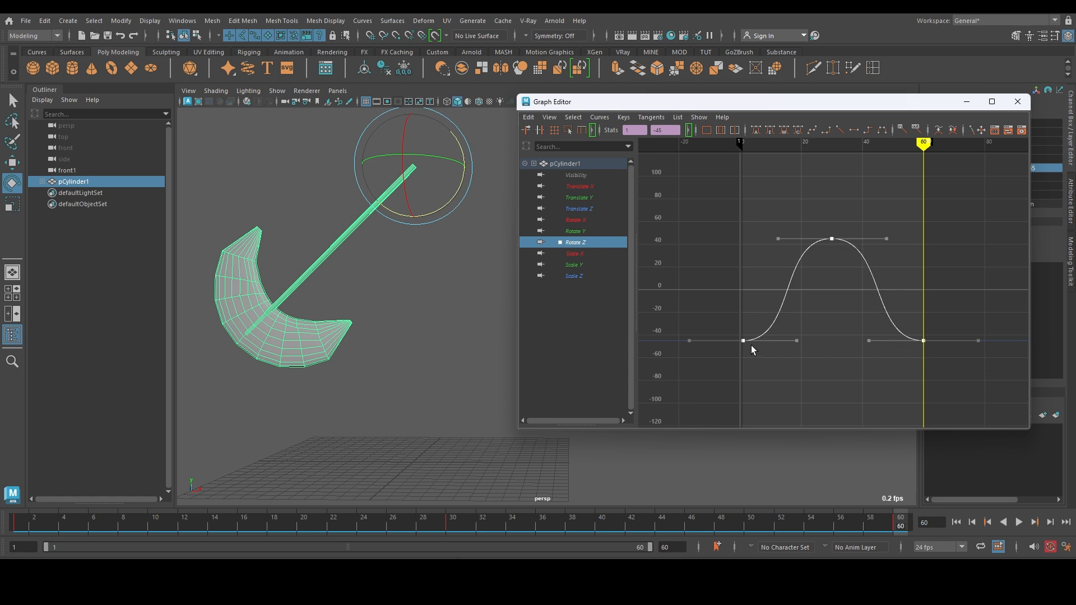
Step: Play the swing from frame 1 to review the stronger easing, moving the Graph Editor aside, and stop playback
left_click(30, 524)
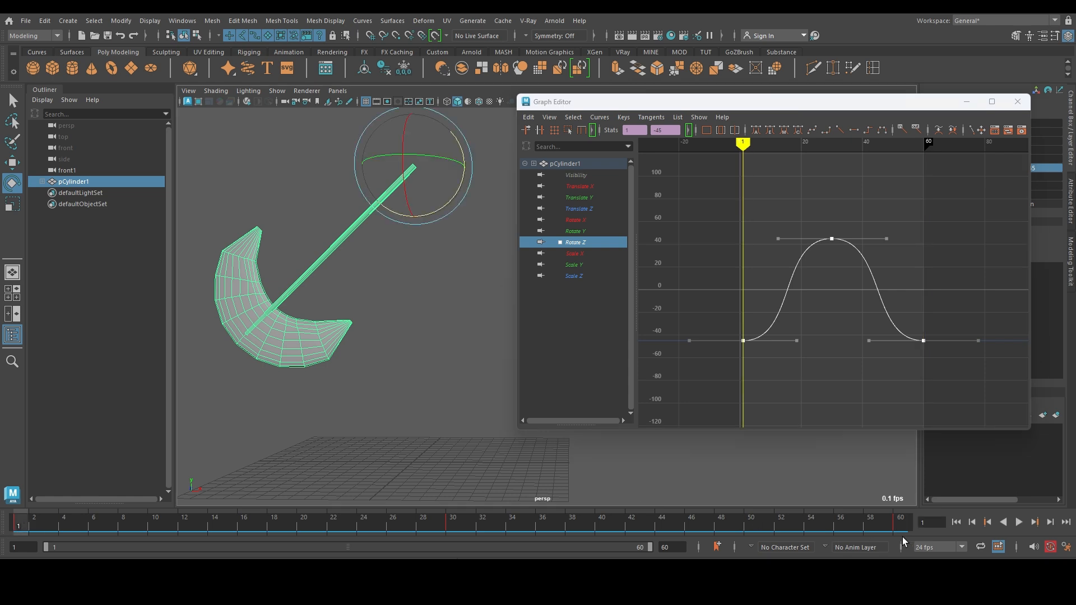
left_click(1017, 524)
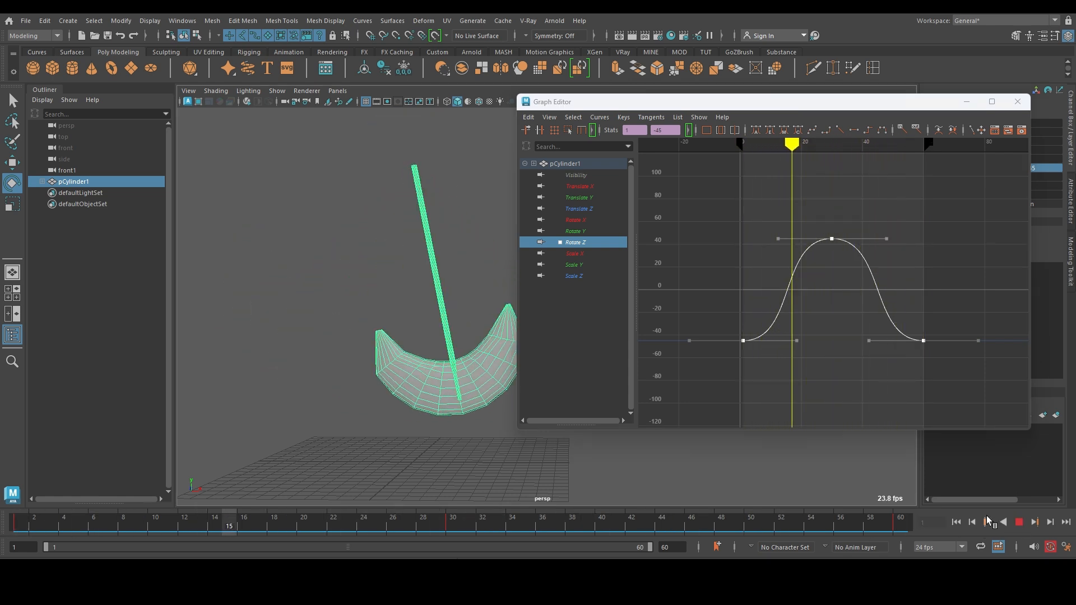
left_click_drag(804, 101, 857, 98)
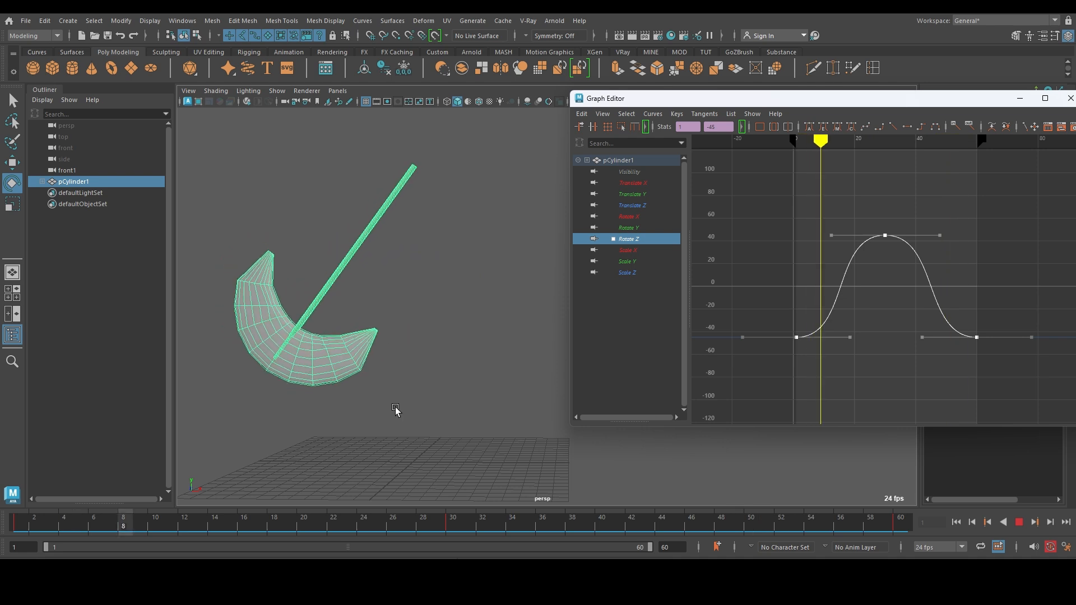
left_click(1020, 524)
Step: Stretch the weighted handles to about frame 27 at the first key, then shorten them to about frame 16
left_click_drag(851, 338, 876, 337)
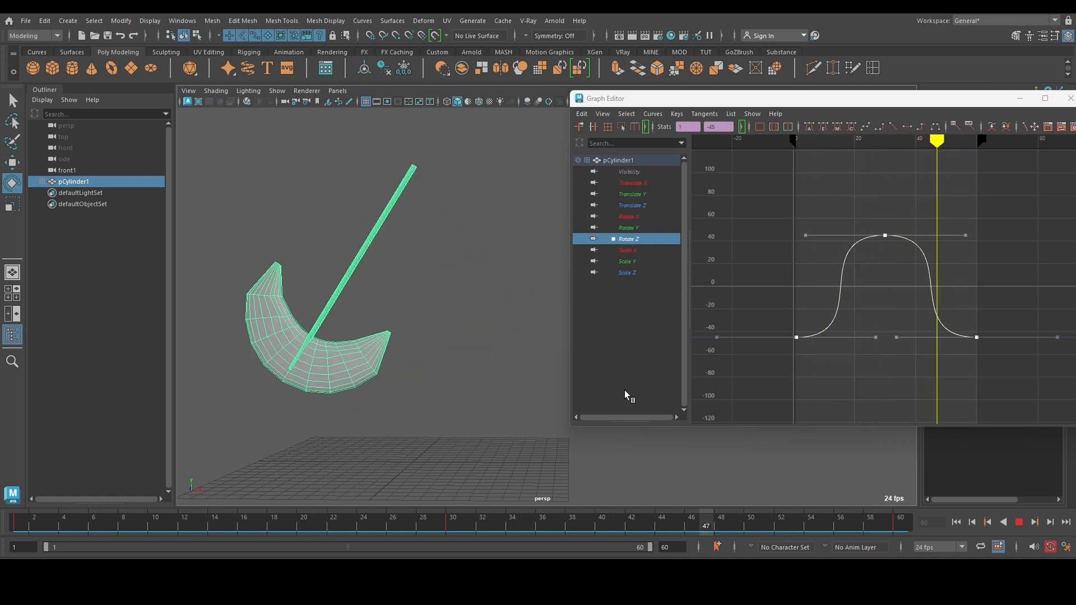
left_click(1020, 523)
left_click_drag(876, 338, 868, 339)
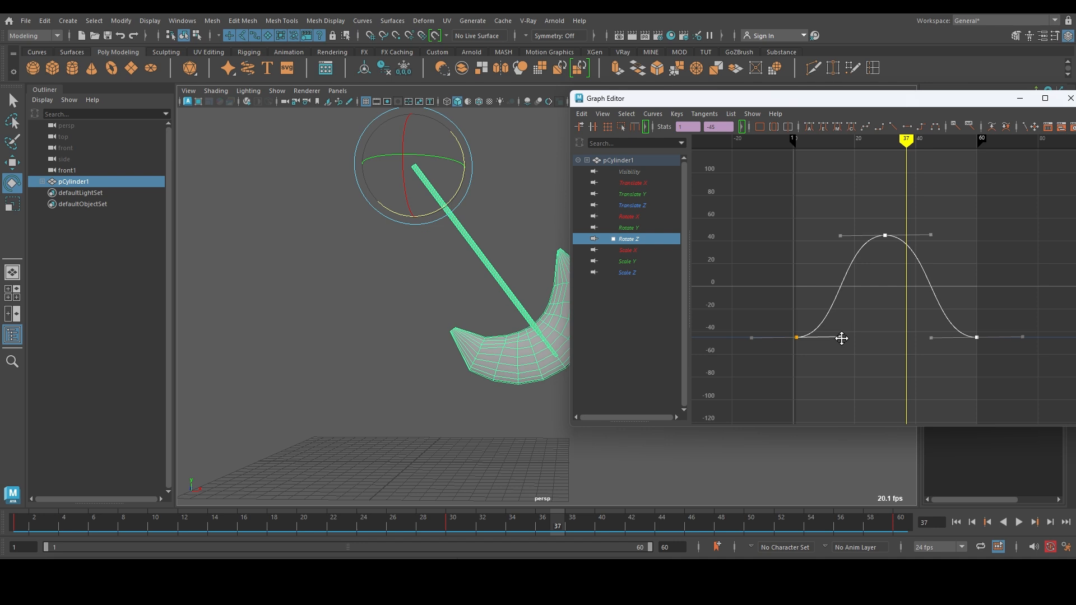
Step: Replay the swing from frame 1 with the shortened handles and bring the Graph Editor fully into view
left_click_drag(29, 525, 8, 527)
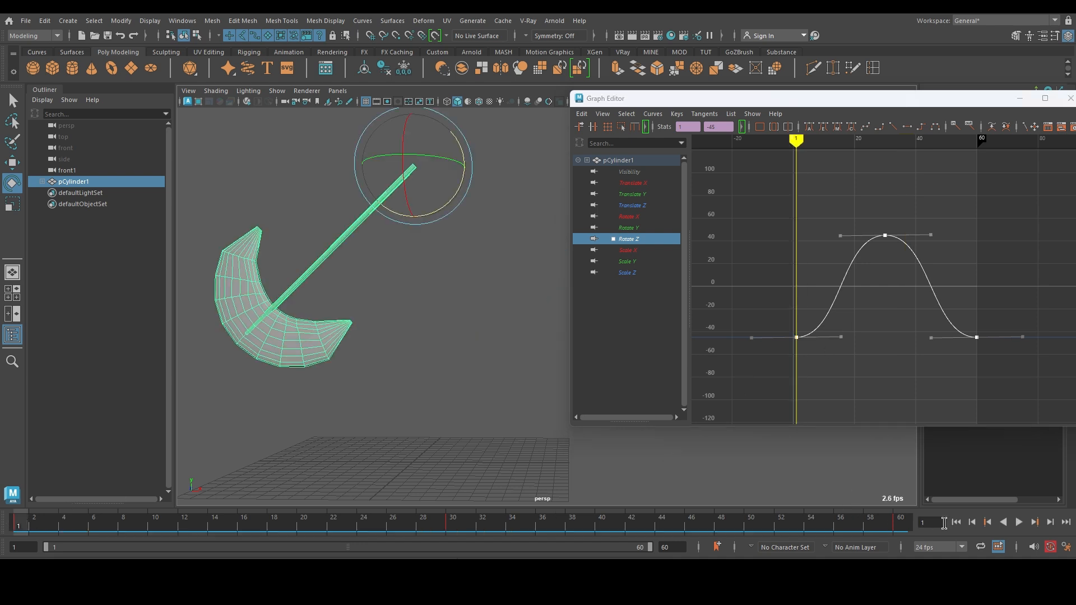
left_click(1019, 522)
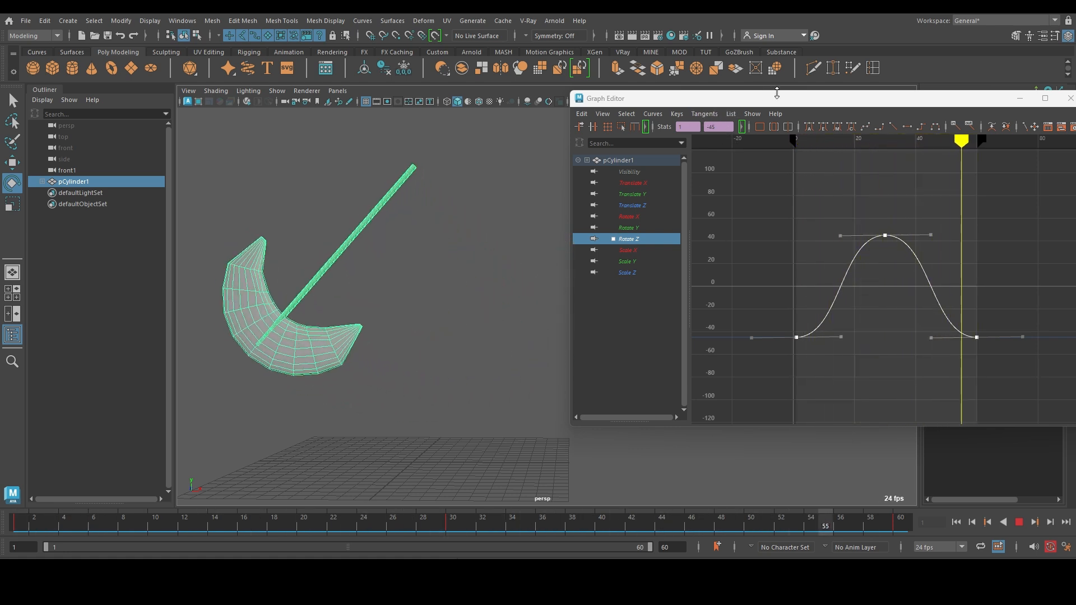
left_click_drag(773, 102, 750, 104)
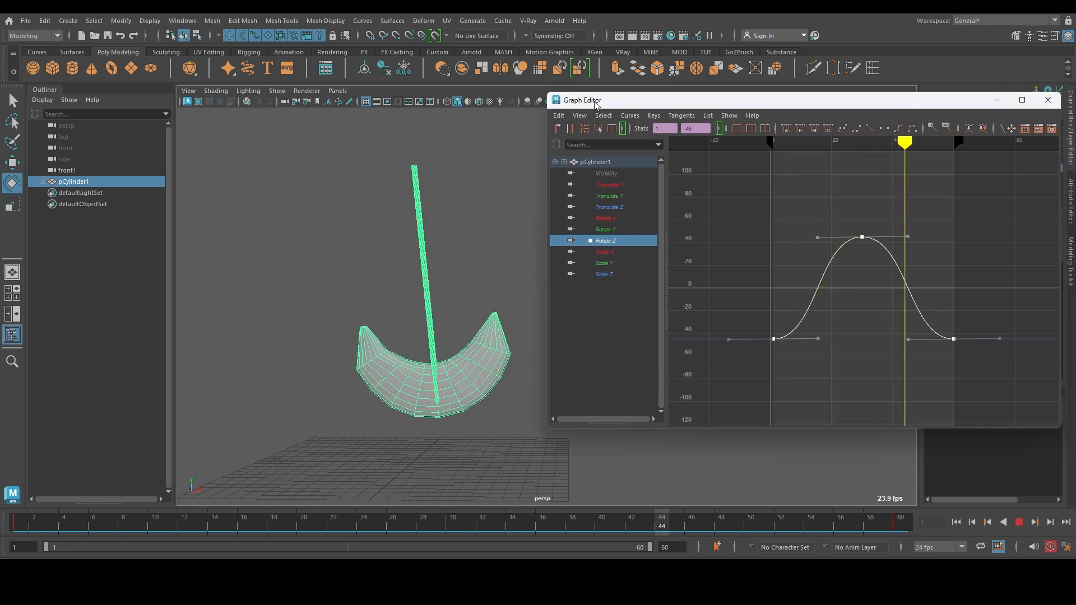
Step: Reset the Rotate Z keys to automatic tangents and lengthen the handles, extending the first key's outgoing handle to about frame 17
left_click(786, 129)
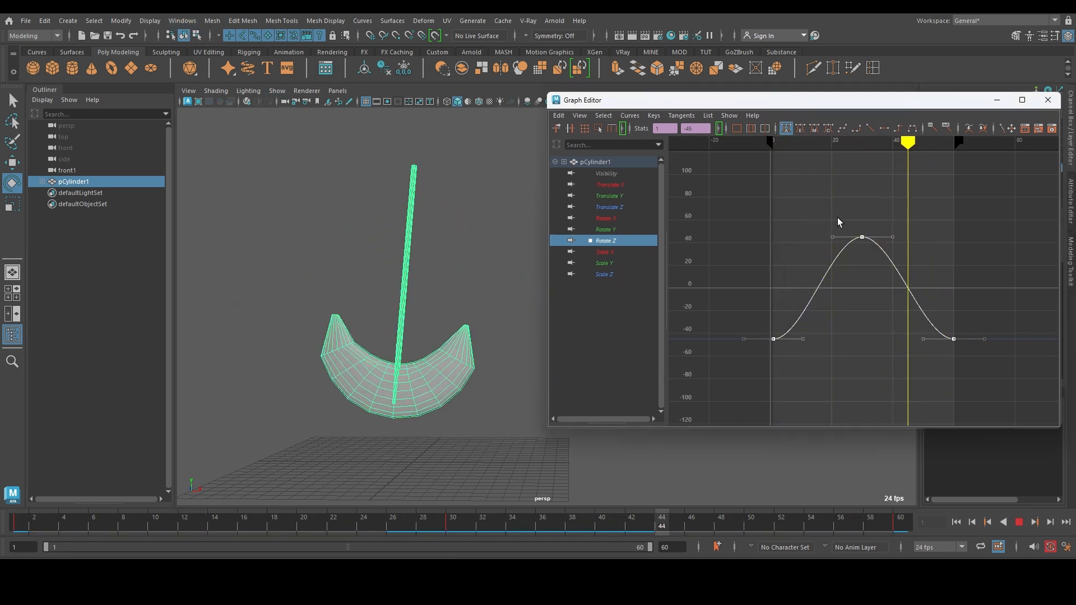
left_click(804, 339)
left_click_drag(807, 339, 813, 340)
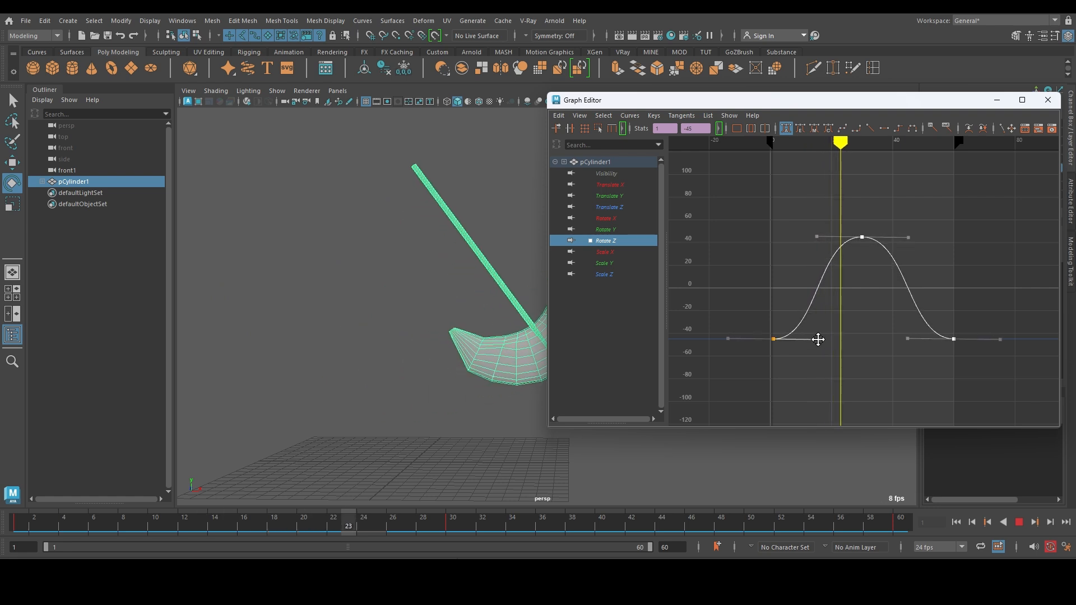
left_click_drag(823, 340, 823, 340)
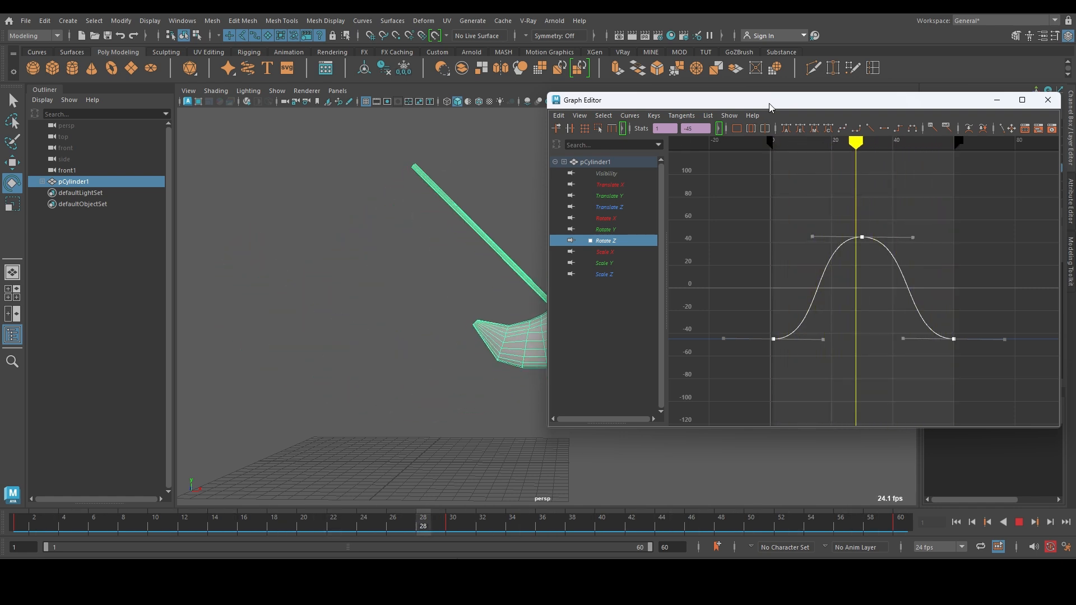
Step: Close the Graph Editor and stop playback, leaving the pendulum selected
left_click_drag(769, 103, 631, 193)
left_click(861, 190)
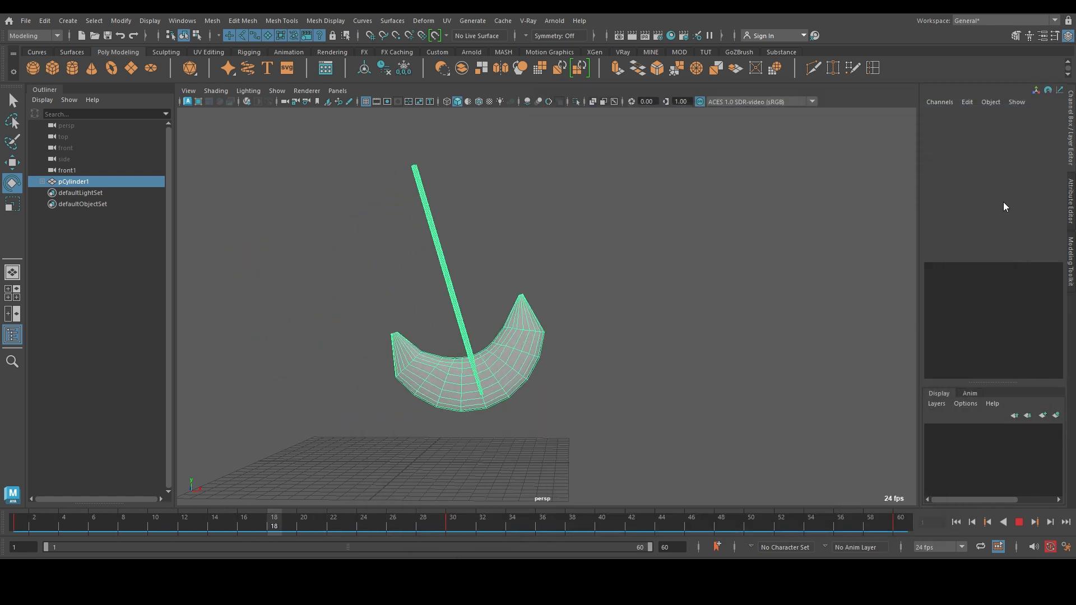
left_click(1019, 523)
left_click(615, 298)
left_click(391, 216)
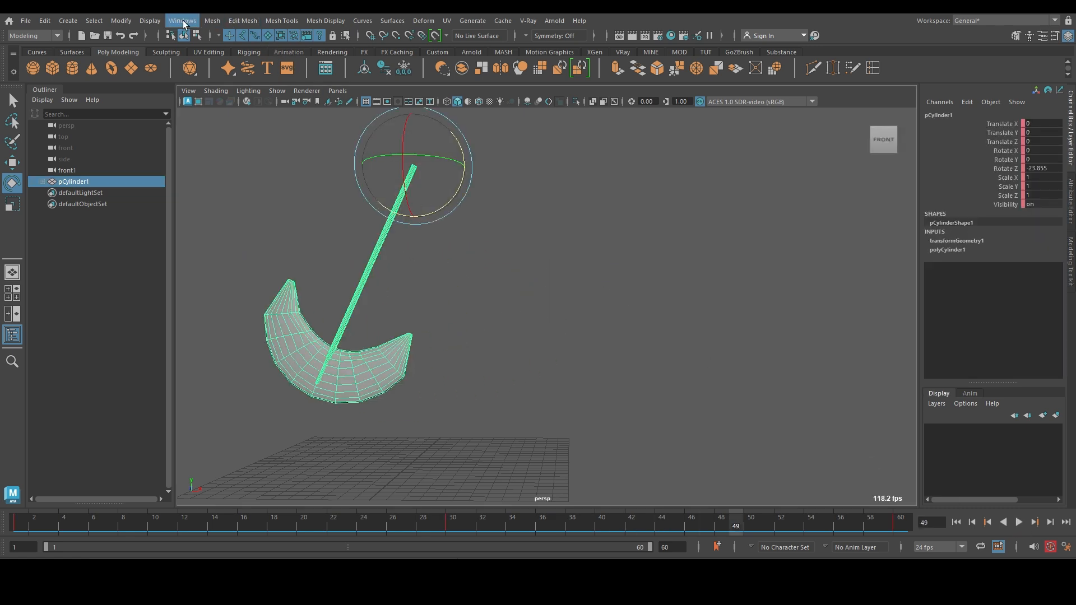
Step: Reopen the Graph Editor for the selected pendulum and move it clear of the model
left_click(182, 22)
mouse_move(255, 100)
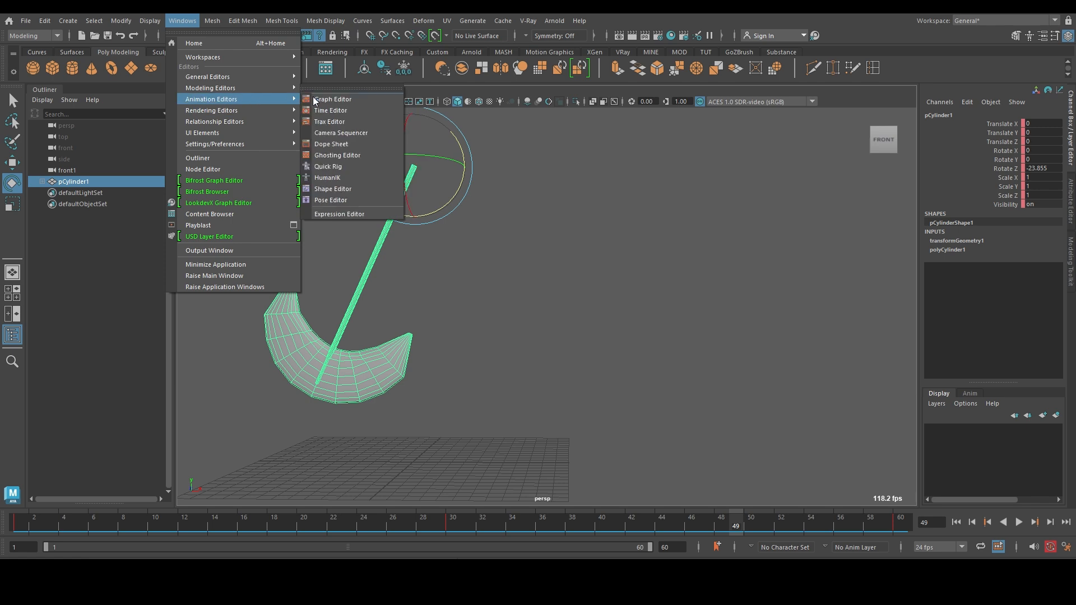
left_click(313, 97)
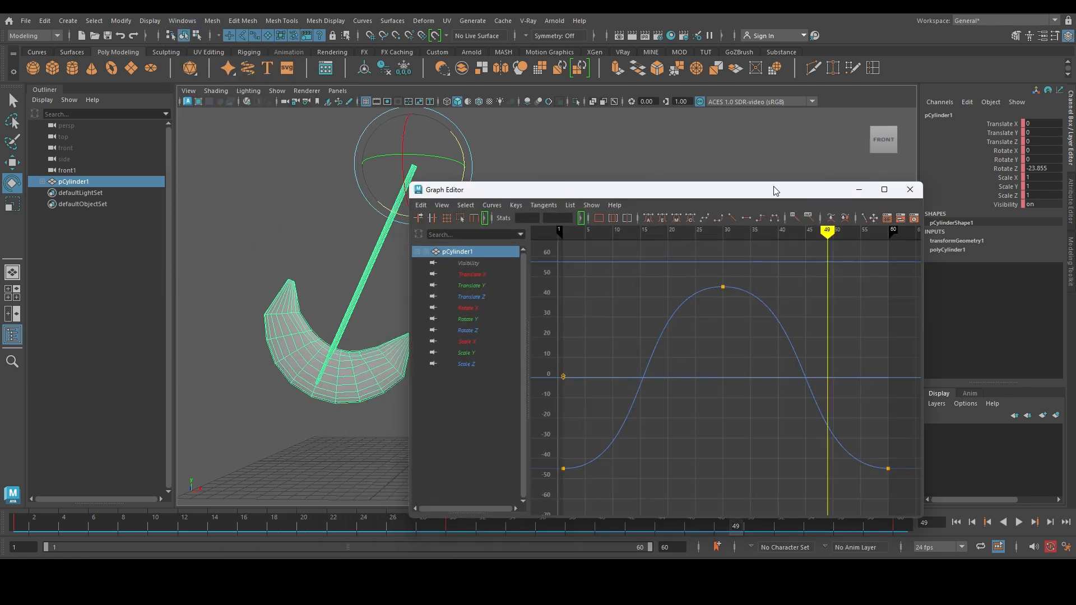
left_click_drag(775, 190, 888, 128)
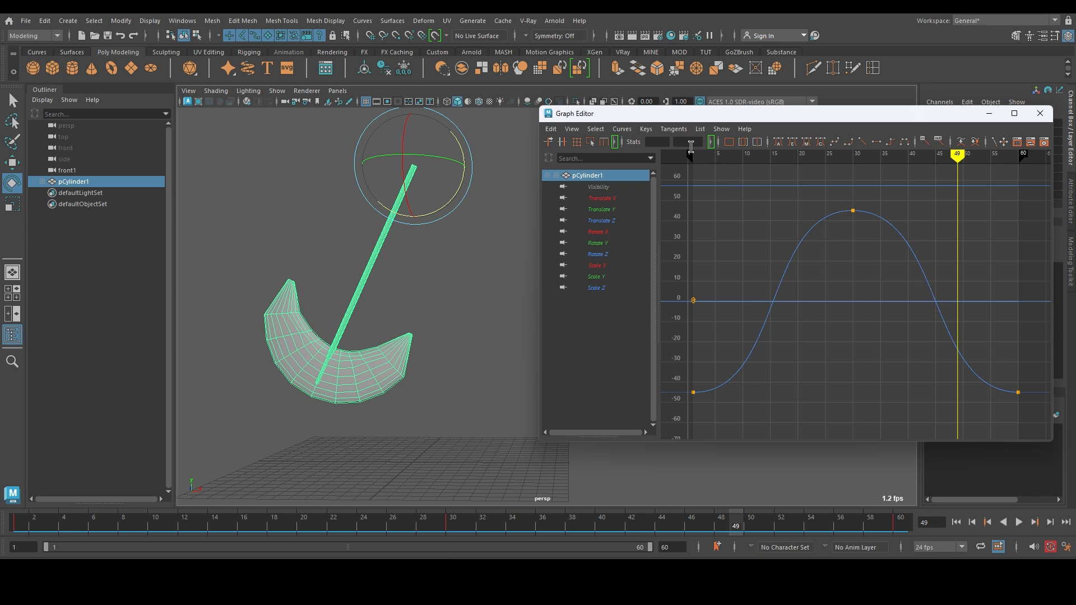
Step: Apply weighted tangents to the pendulum's curves, select the first Rotate Z key and play the animation
left_click(622, 129)
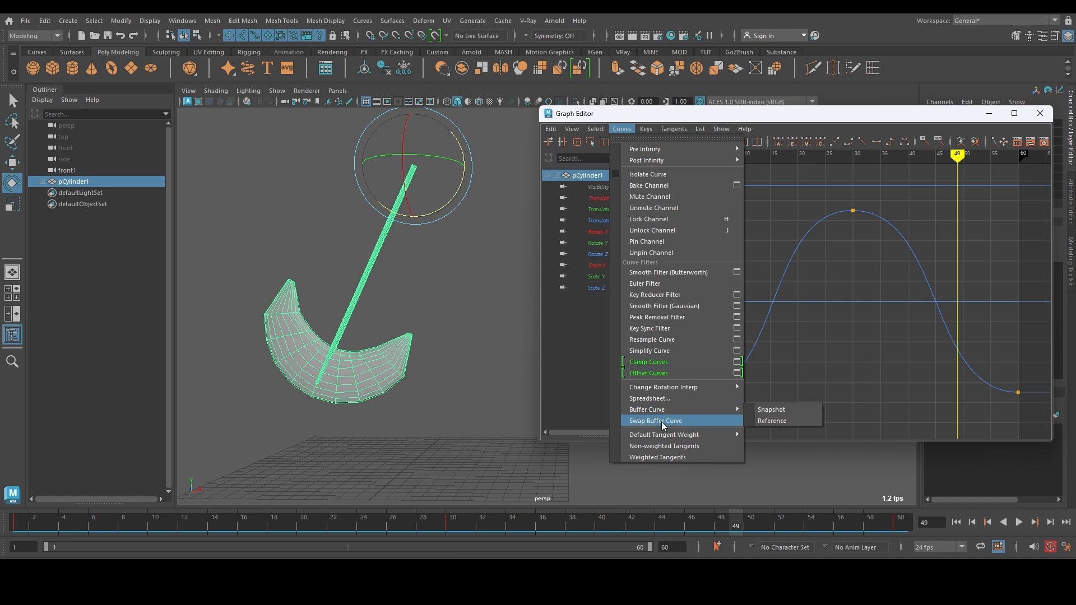
left_click(671, 458)
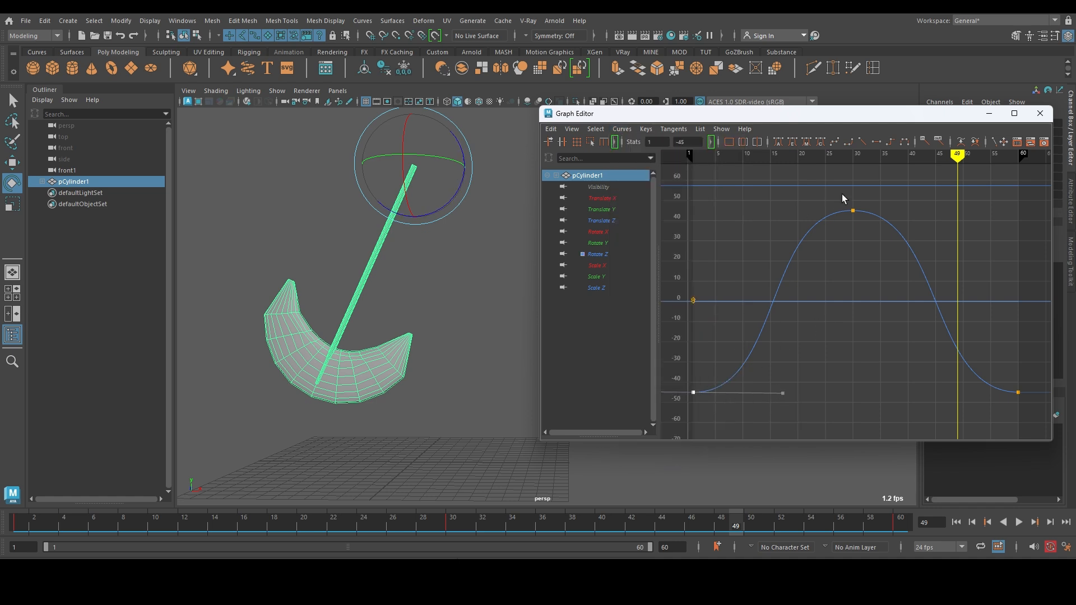
left_click(1021, 523)
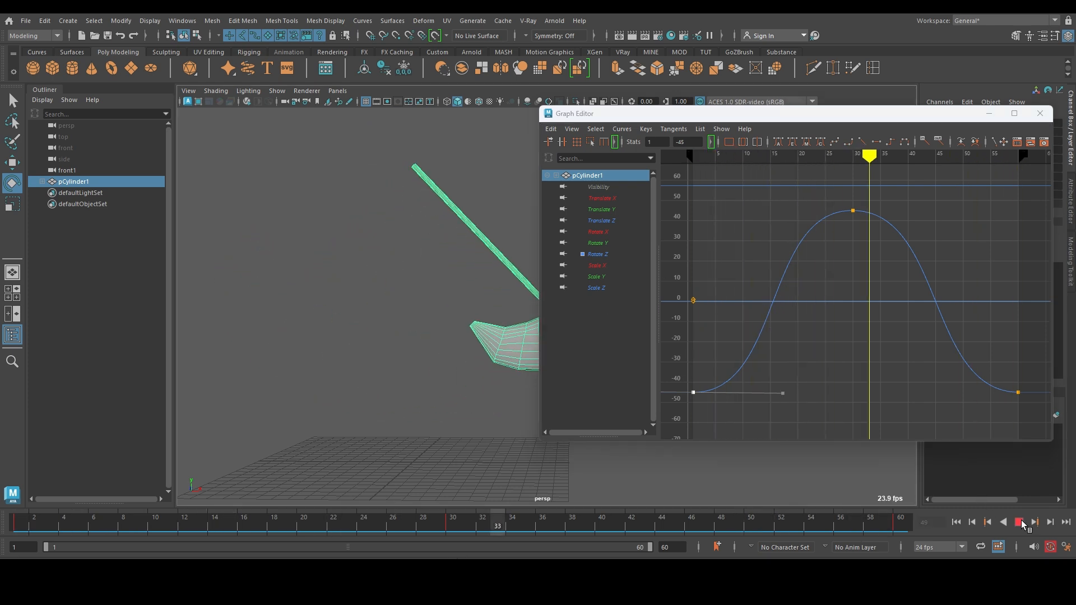